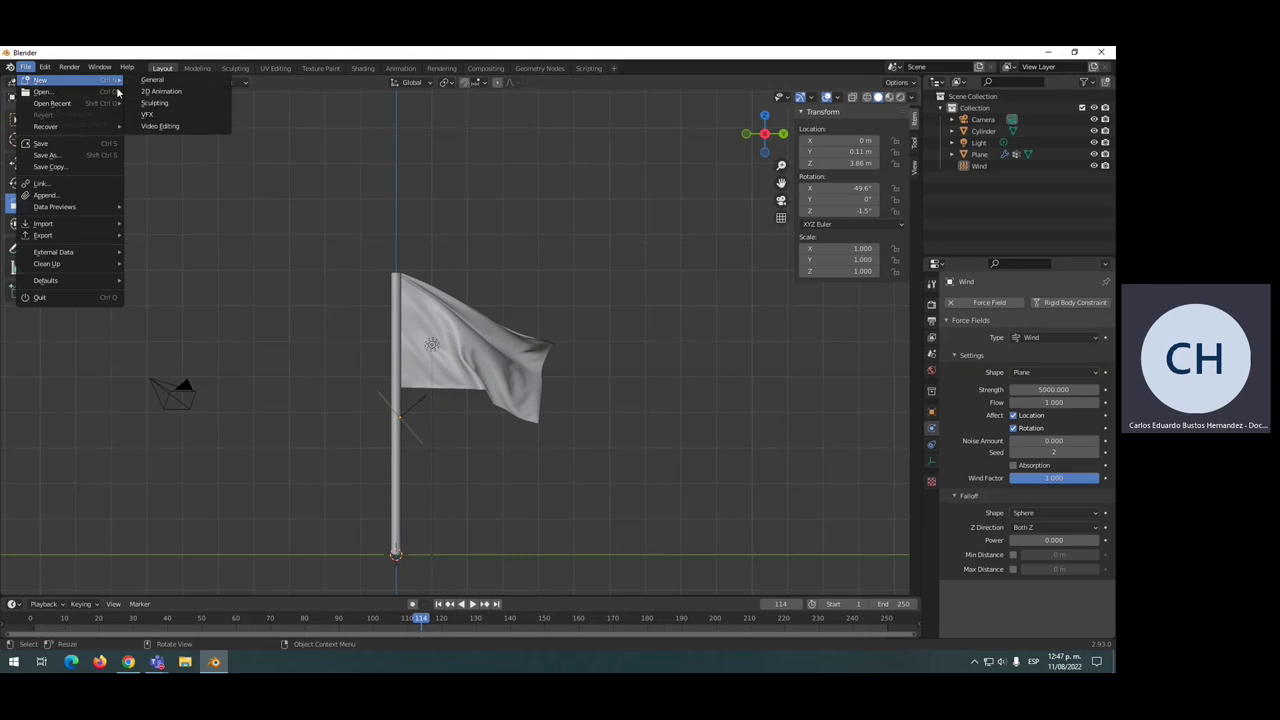
# - Start a fresh General file, dismissing the save prompt to get the default cube scene
pyautogui.click(150, 80)
pyautogui.click(579, 375)
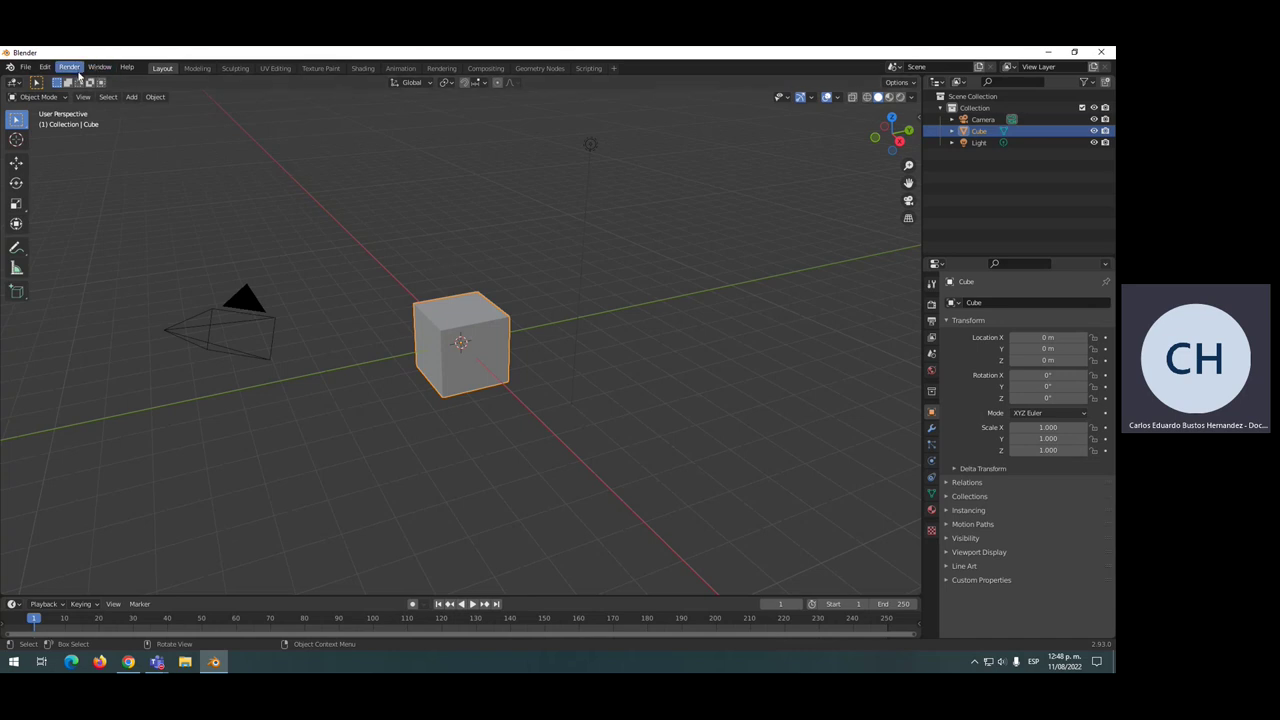
# - Search add-ons for 'cell', enable Object: Cell Fracture, and close Preferences
pyautogui.click(45, 67)
pyautogui.click(72, 234)
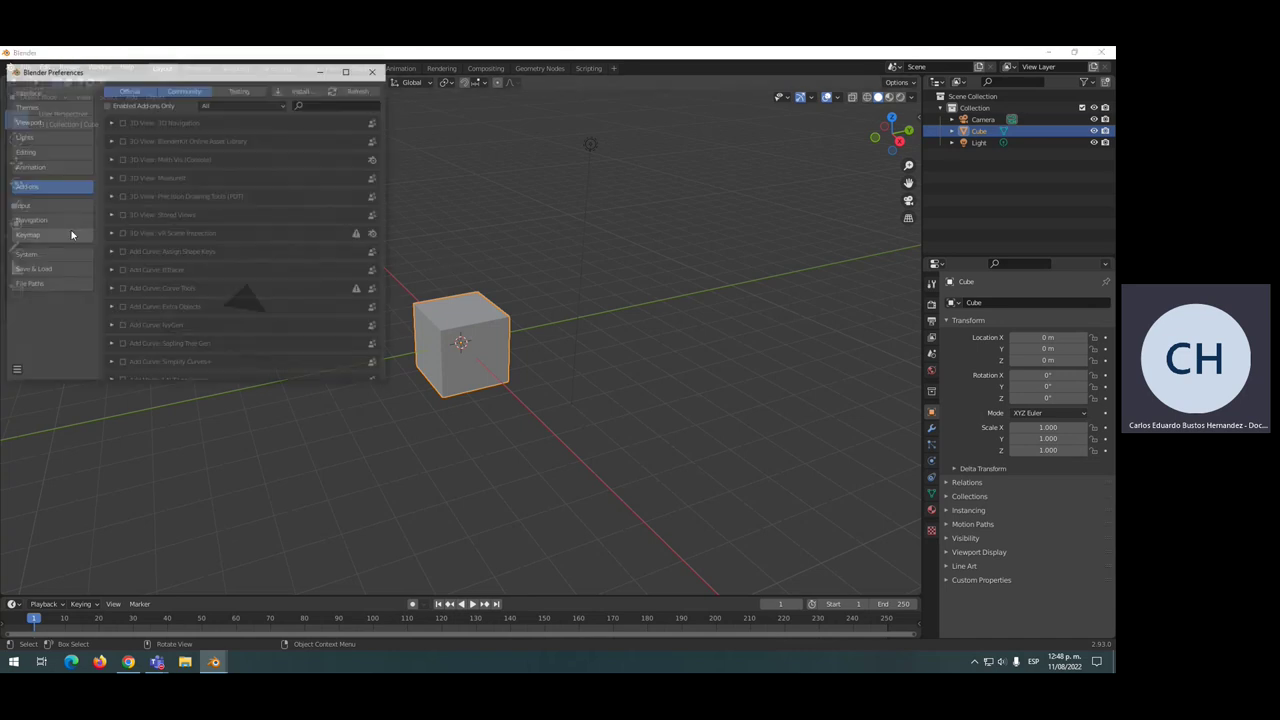
pyautogui.click(320, 103)
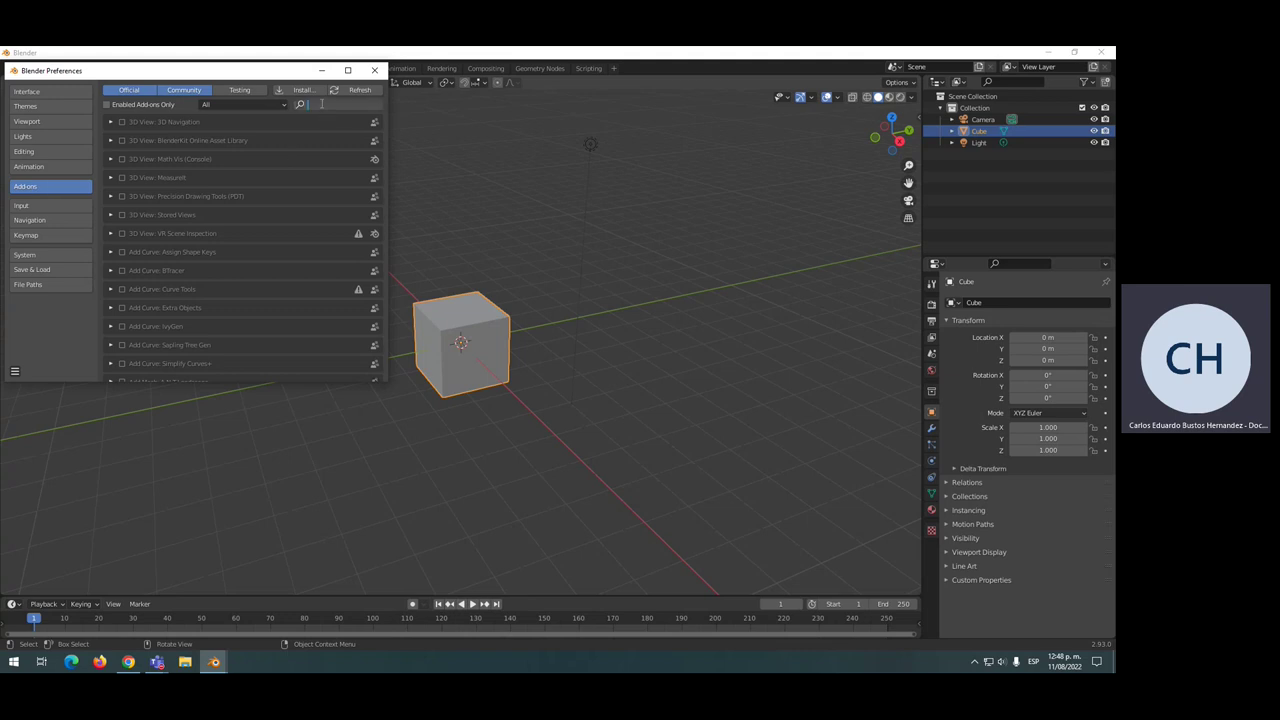
pyautogui.write('cell')
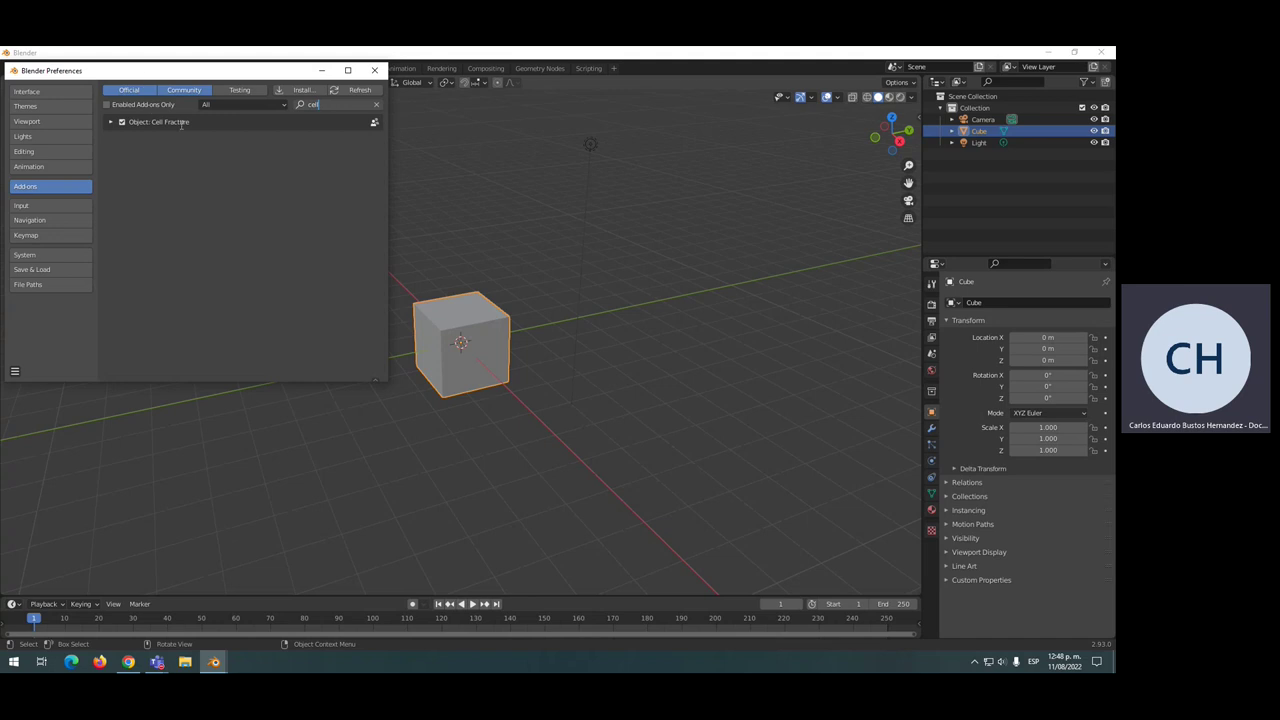
pyautogui.click(122, 124)
pyautogui.click(122, 123)
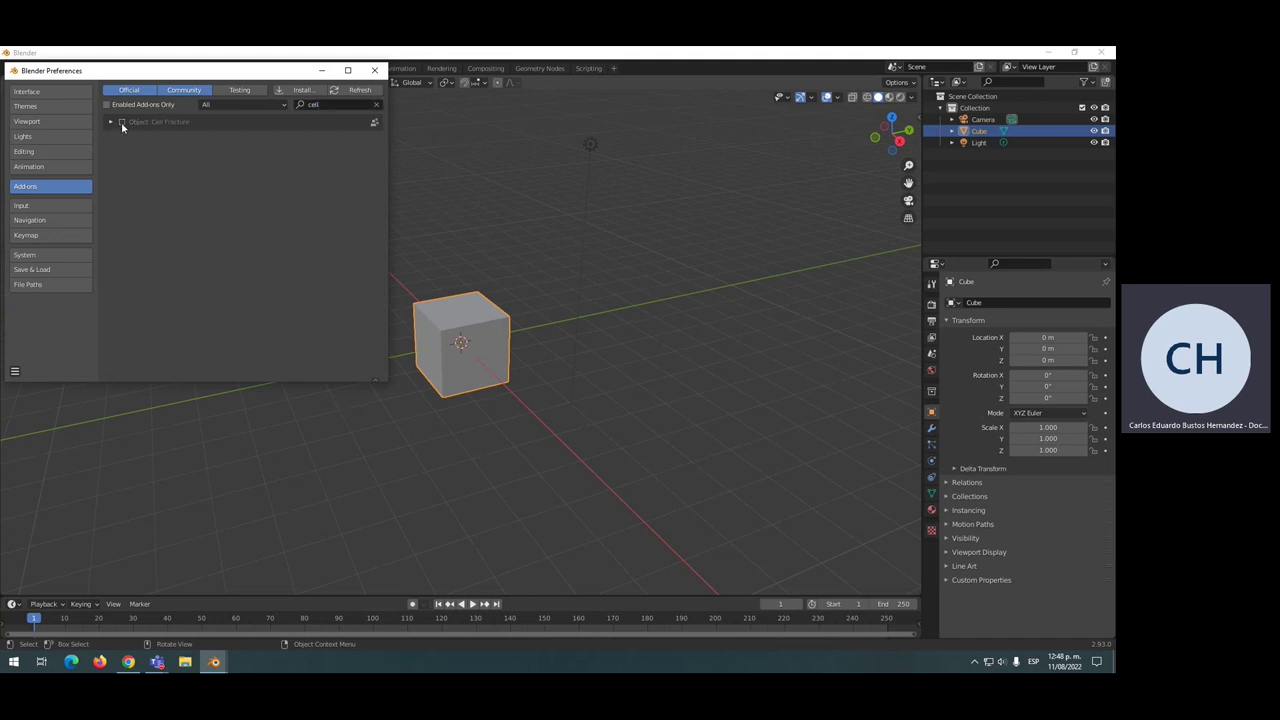
pyautogui.click(373, 69)
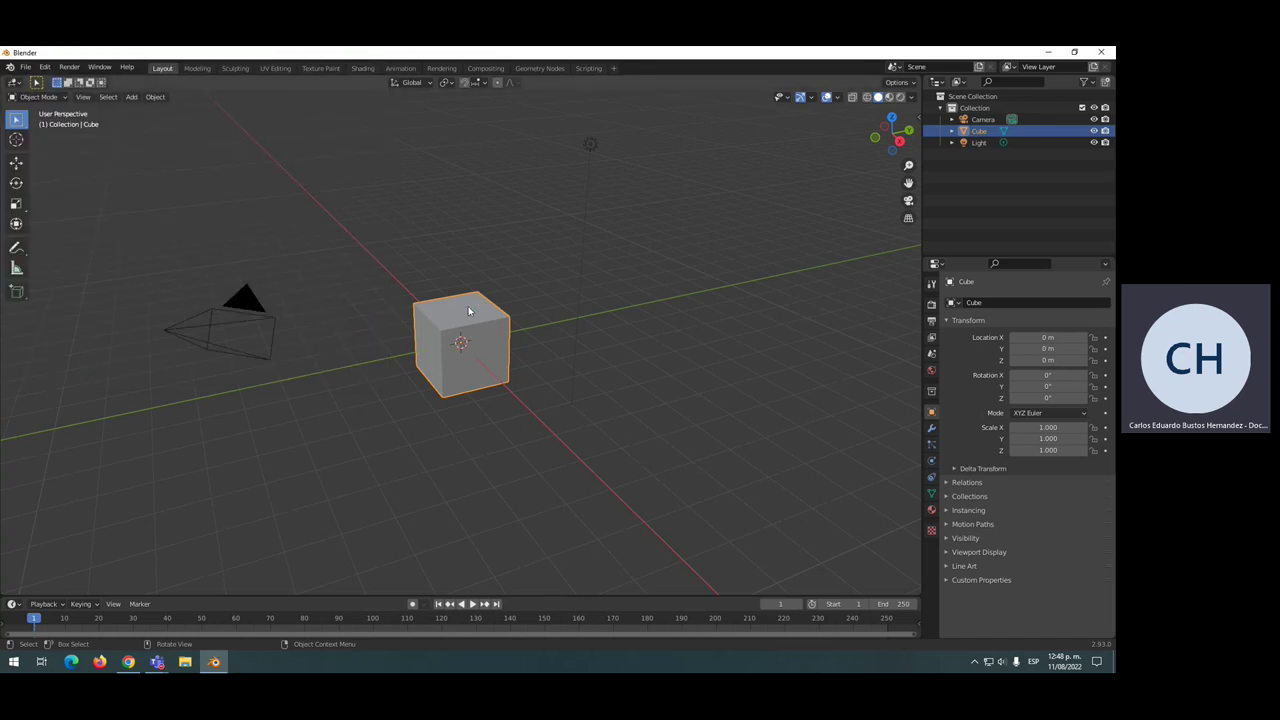
# - Scale the cube into a thin, wide slab (2.946 × 0.222 × 1) and raise it along Z
pyautogui.click(16, 203)
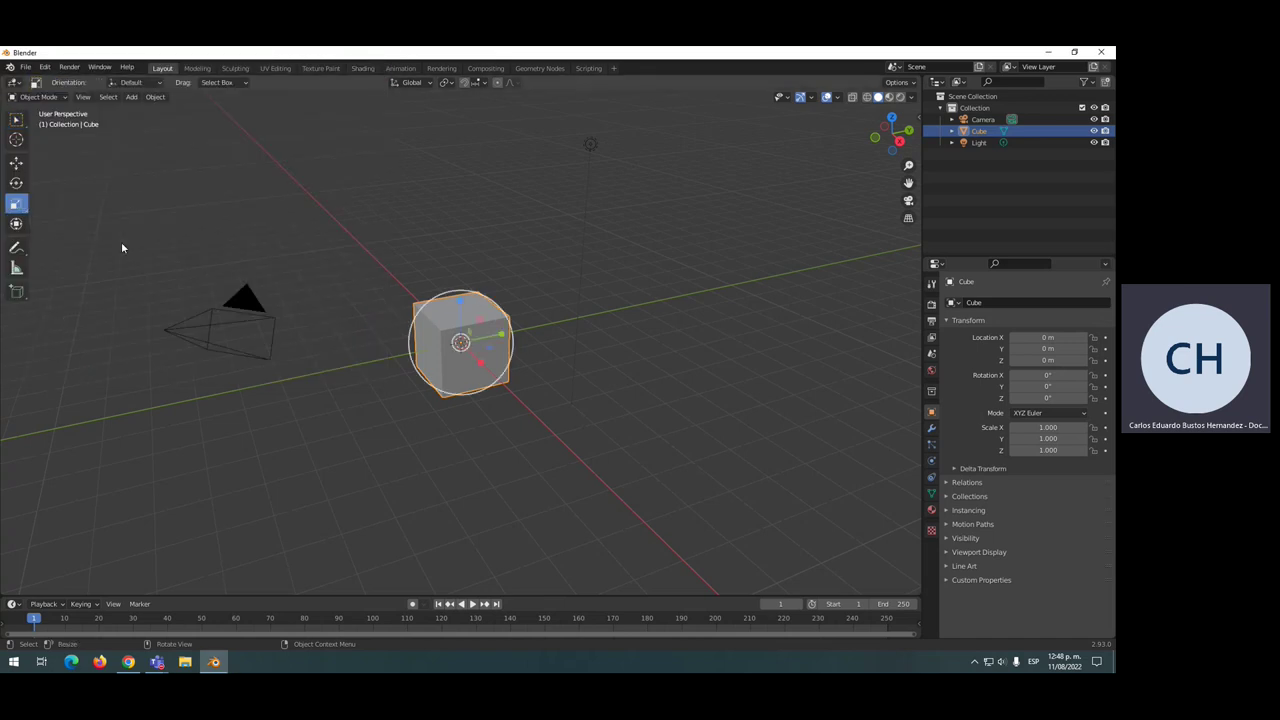
pyautogui.moveTo(498, 338)
pyautogui.mouseDown()
pyautogui.moveTo(481, 367)
pyautogui.moveTo(526, 408)
pyautogui.mouseUp()
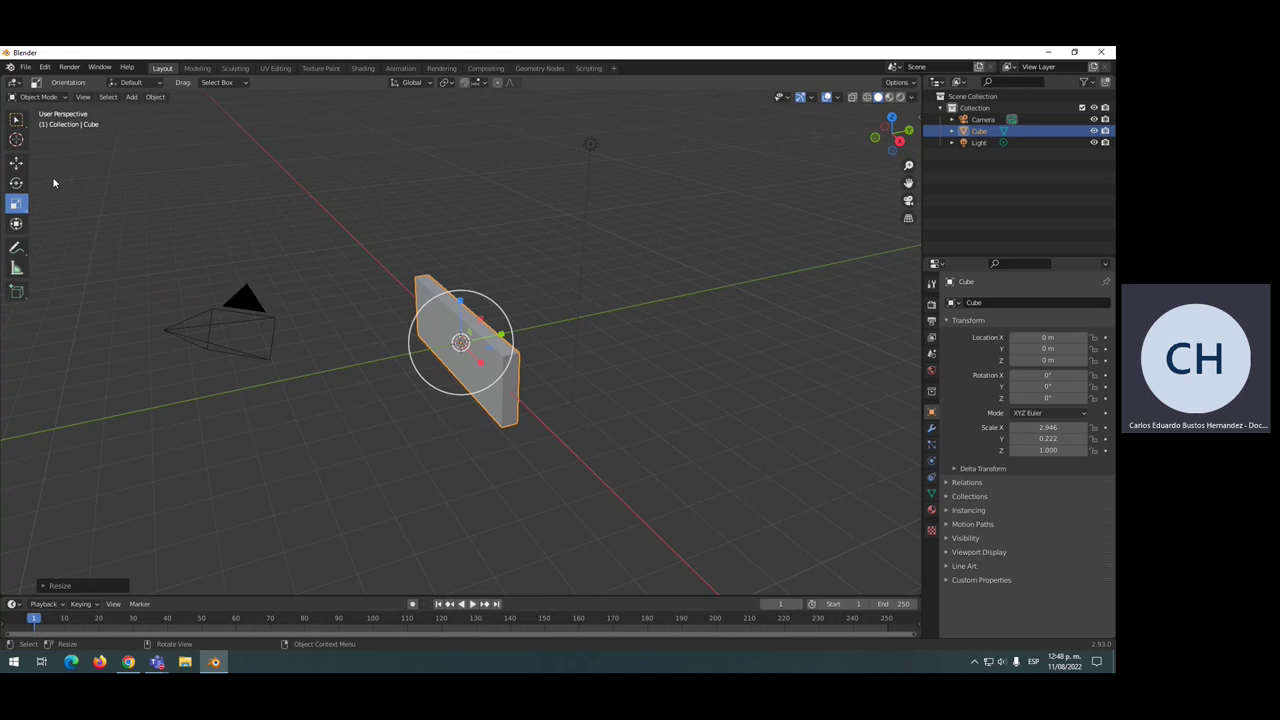
pyautogui.press('g')
pyautogui.press('z')
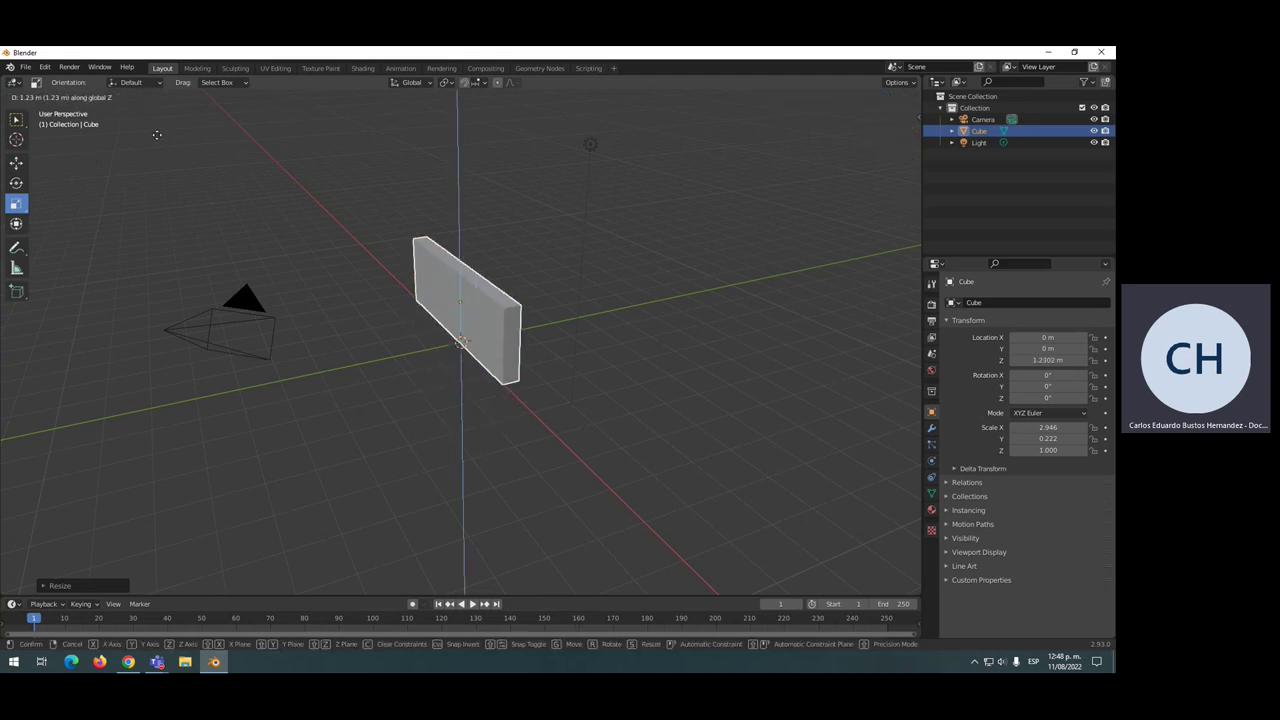
pyautogui.click(158, 144)
# - Fine-tune the slab's height to Z 0.99317 m from the Right view
pyautogui.press('KP_3')
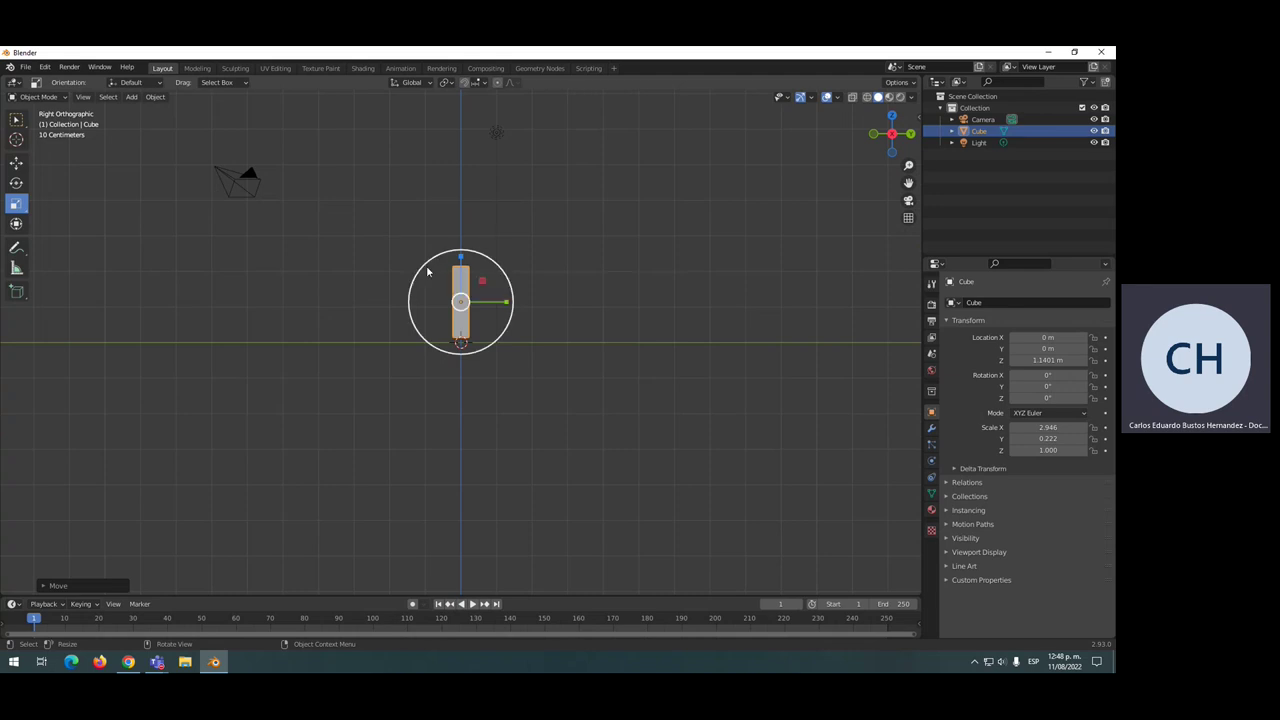
pyautogui.click(16, 162)
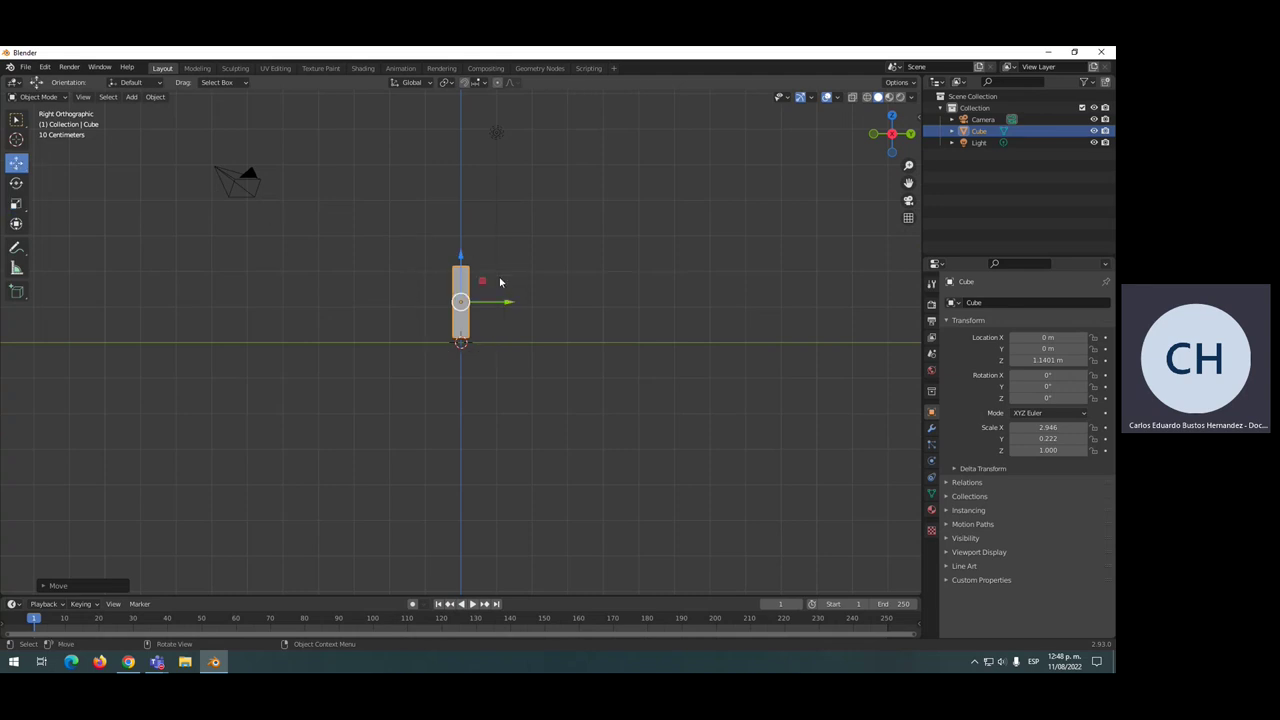
pyautogui.moveTo(467, 262); pyautogui.dragTo(467, 268)
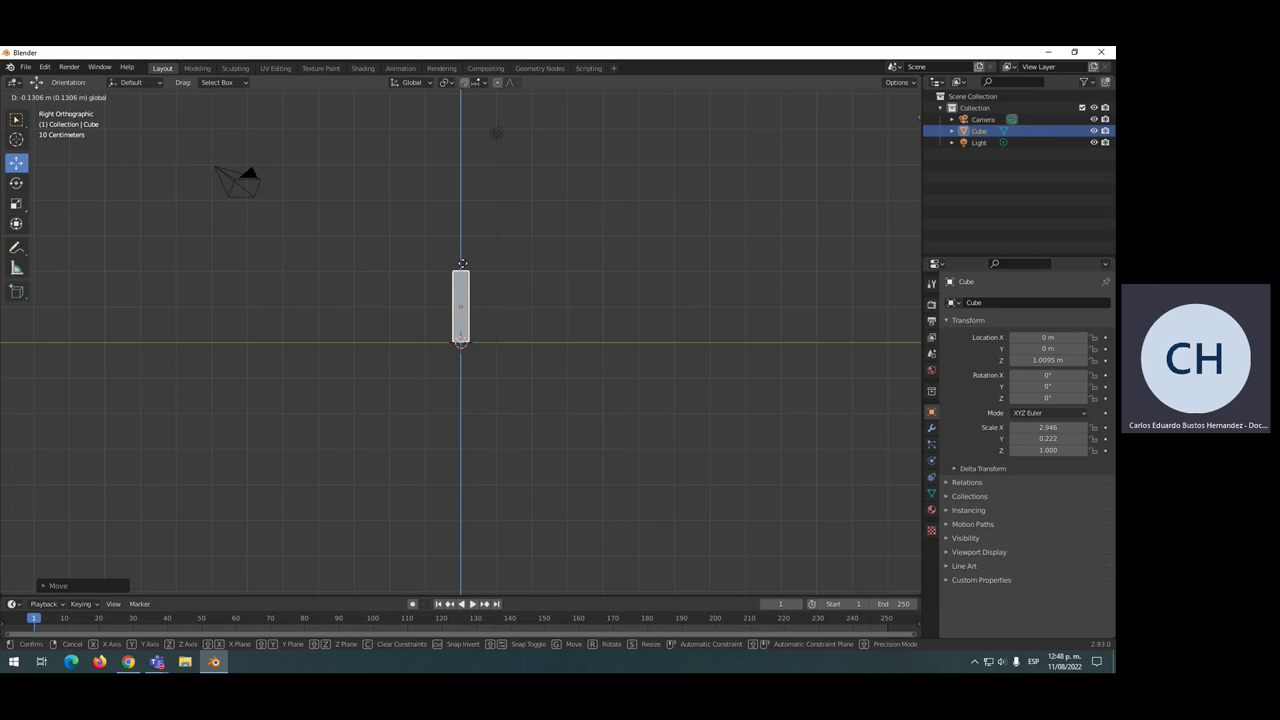
pyautogui.press('KP_5')
pyautogui.moveTo(378, 274); pyautogui.dragTo(363, 286, button='middle')
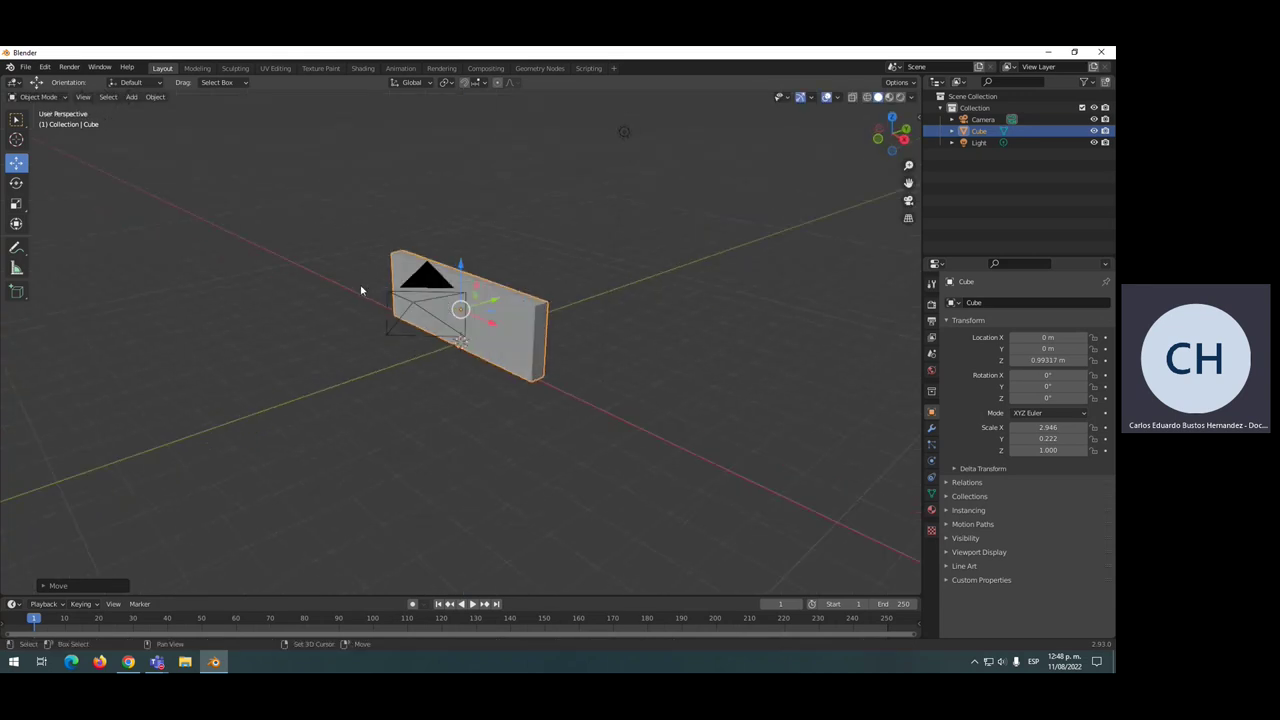
pyautogui.hotkey('shift', 'a')
pyautogui.moveTo(301, 90)
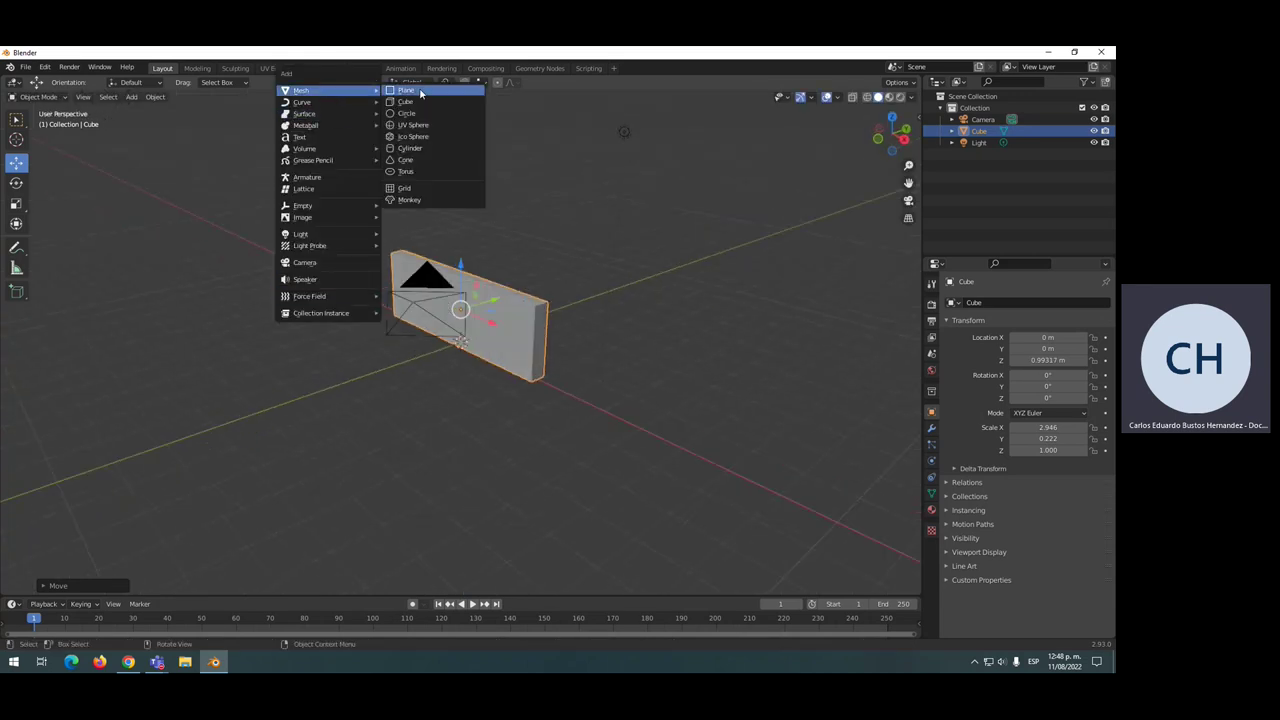
# - Add a plane and scale it into a 10.412 × 9.704 floor
pyautogui.click(422, 92)
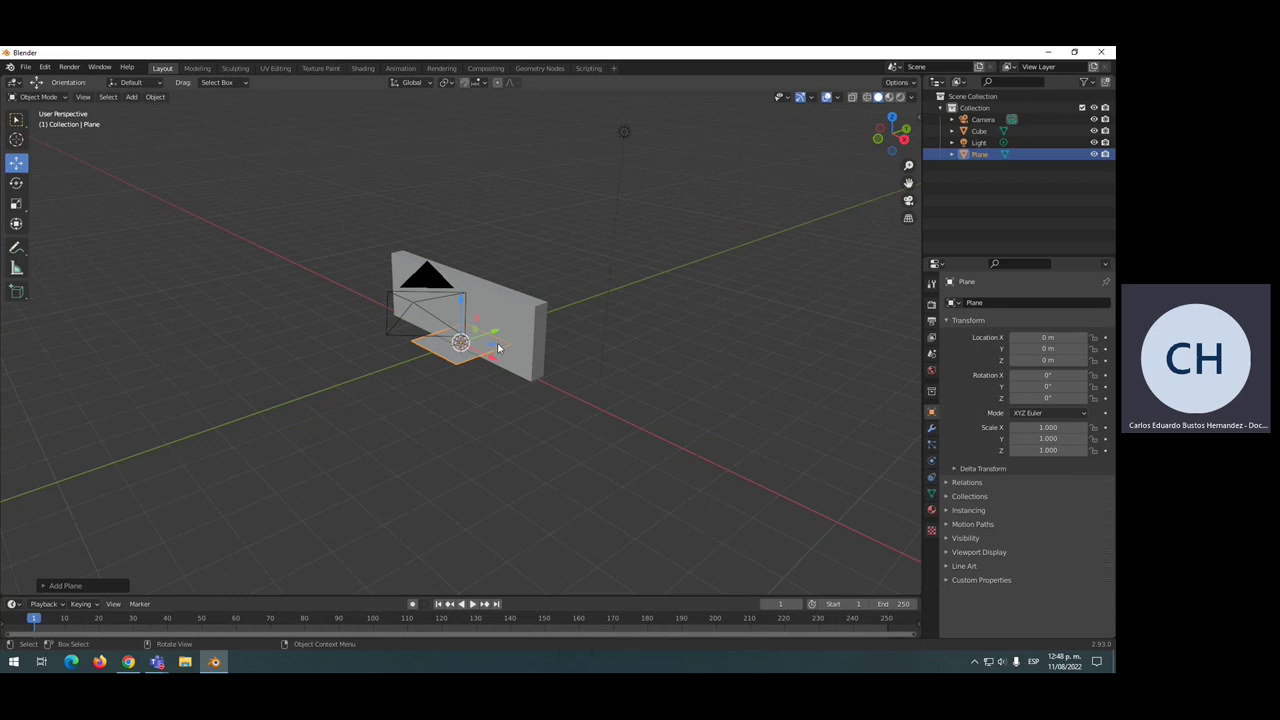
pyautogui.click(16, 203)
pyautogui.moveTo(495, 334)
pyautogui.mouseDown()
pyautogui.moveTo(507, 370)
pyautogui.moveTo(752, 527)
pyautogui.mouseUp()
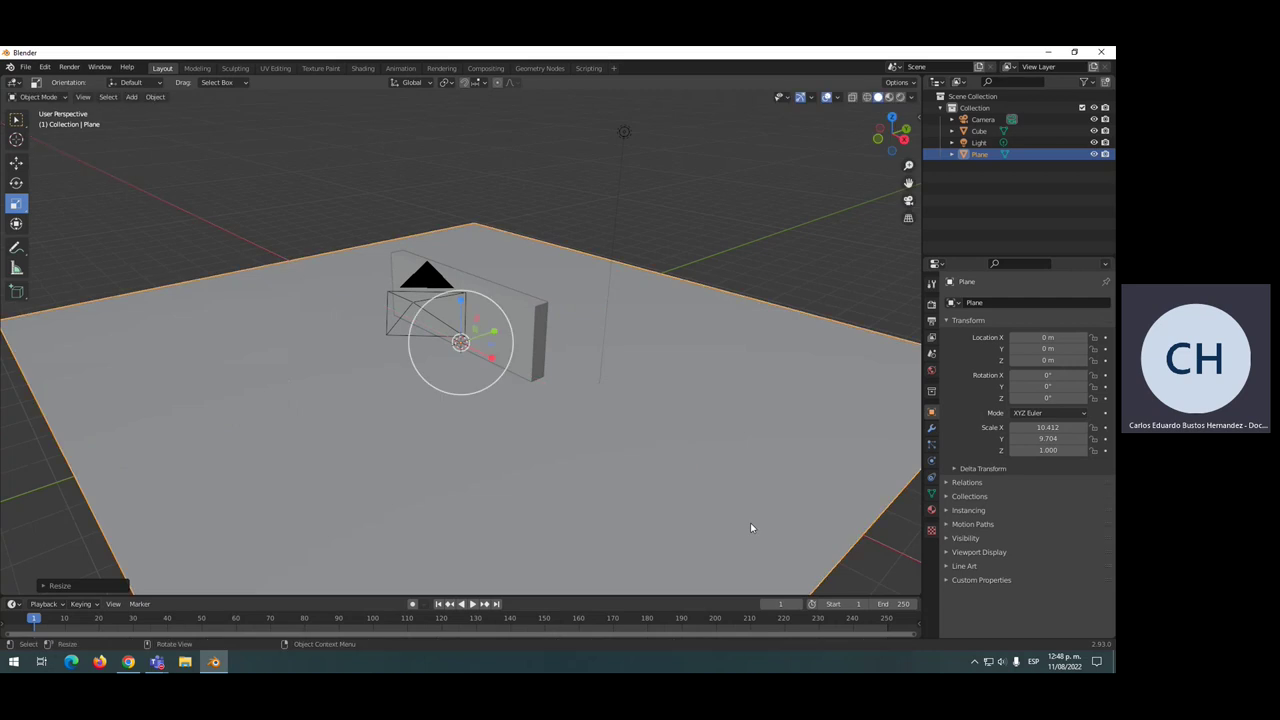
# - Give the floor plane a Passive rigid body, then reselect the slab
pyautogui.click(931, 461)
pyautogui.click(1062, 329)
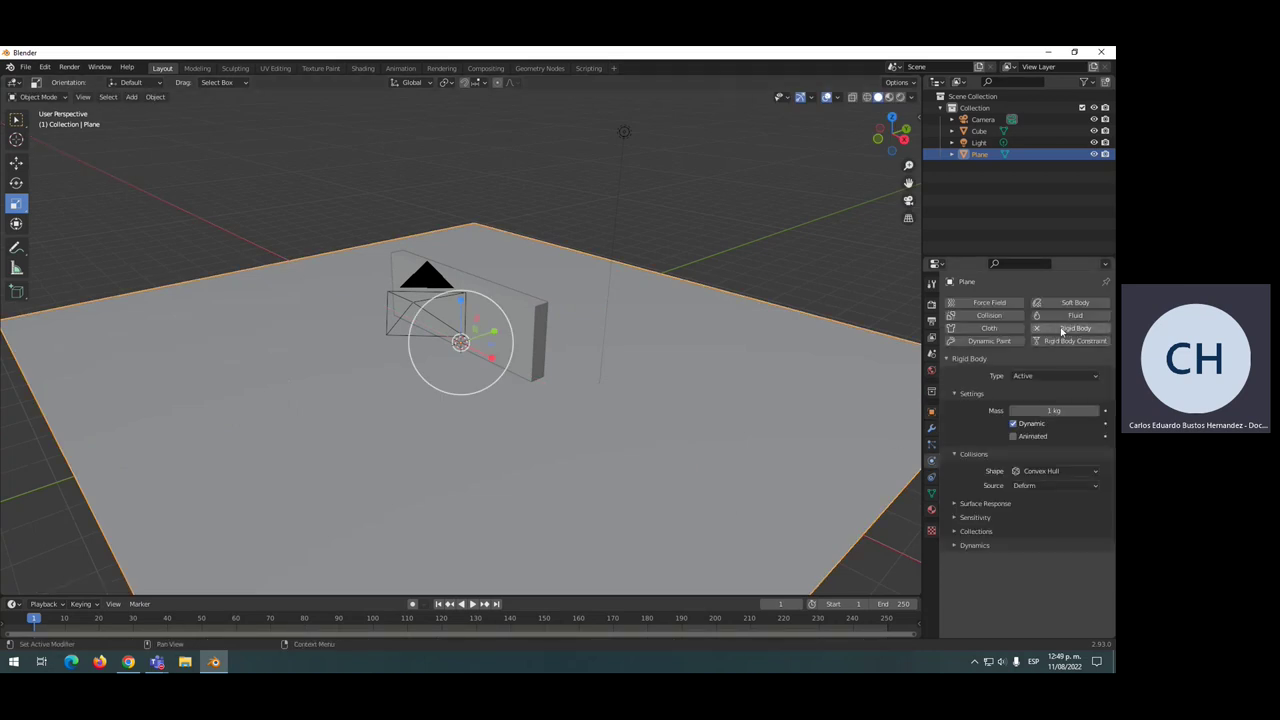
pyautogui.click(1050, 376)
pyautogui.click(1030, 408)
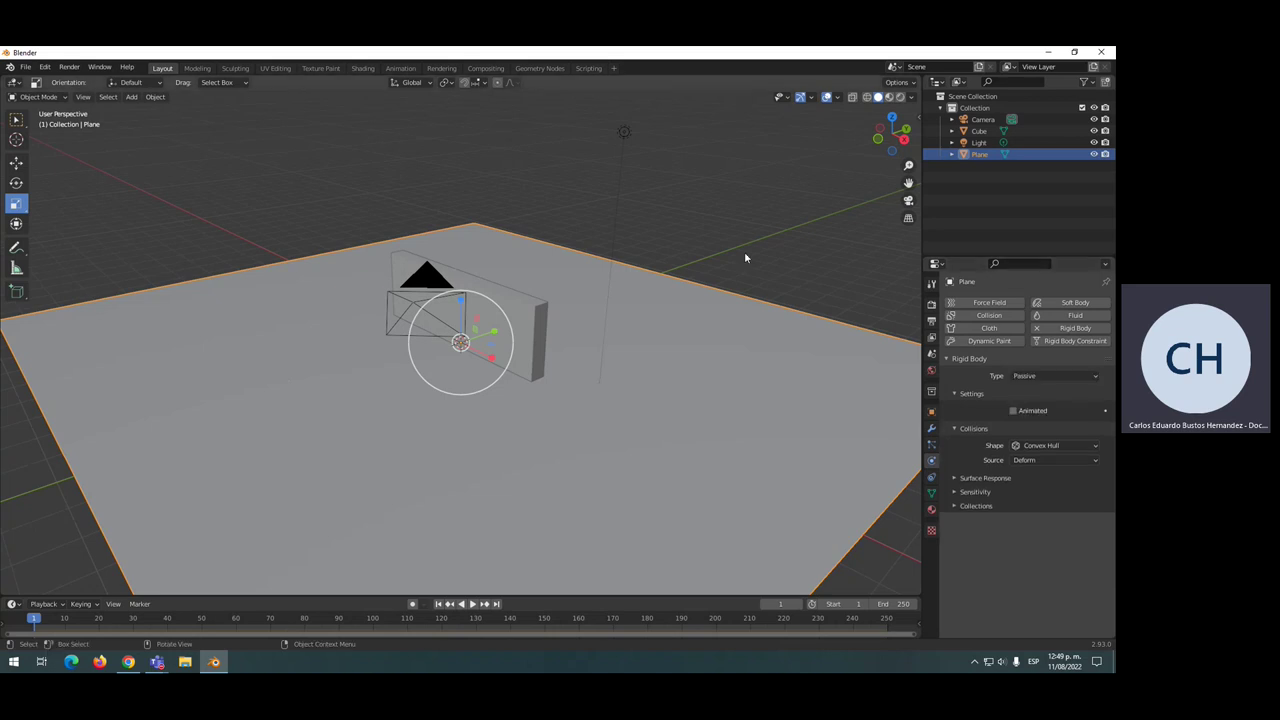
pyautogui.click(745, 258)
pyautogui.click(507, 309)
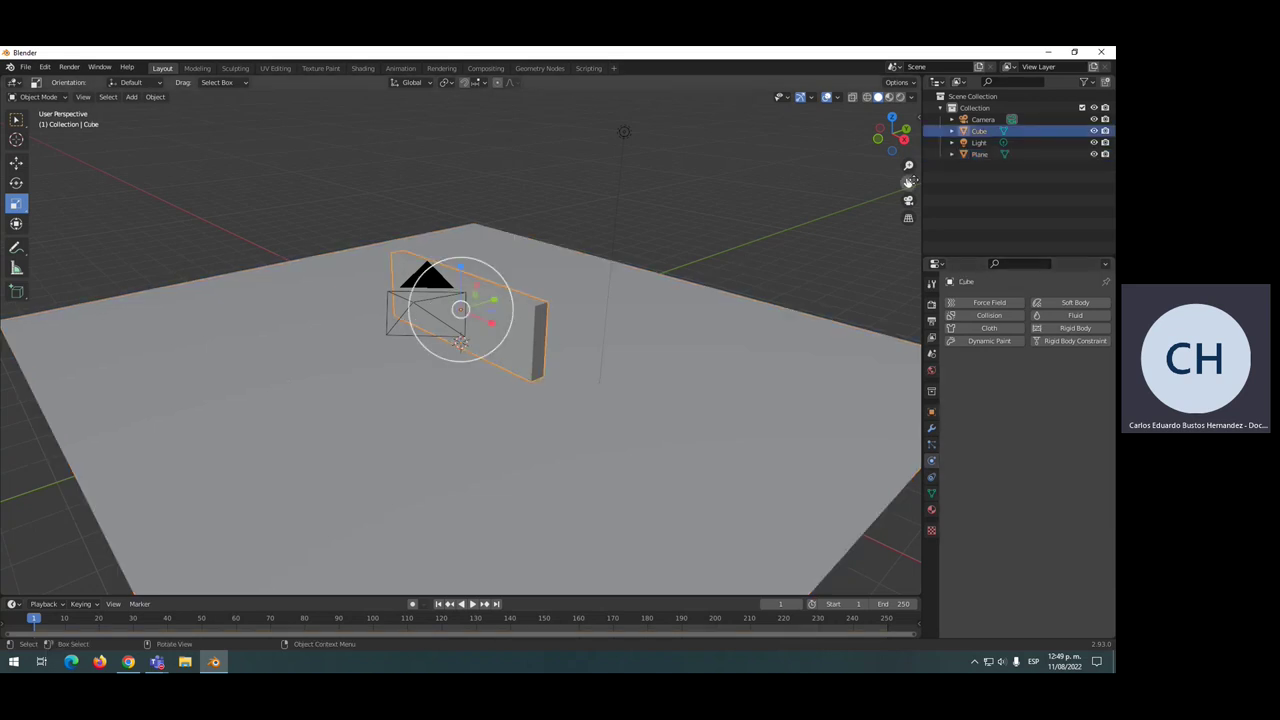
# - Hide the camera and light in the viewport and reselect the slab
pyautogui.click(1093, 119)
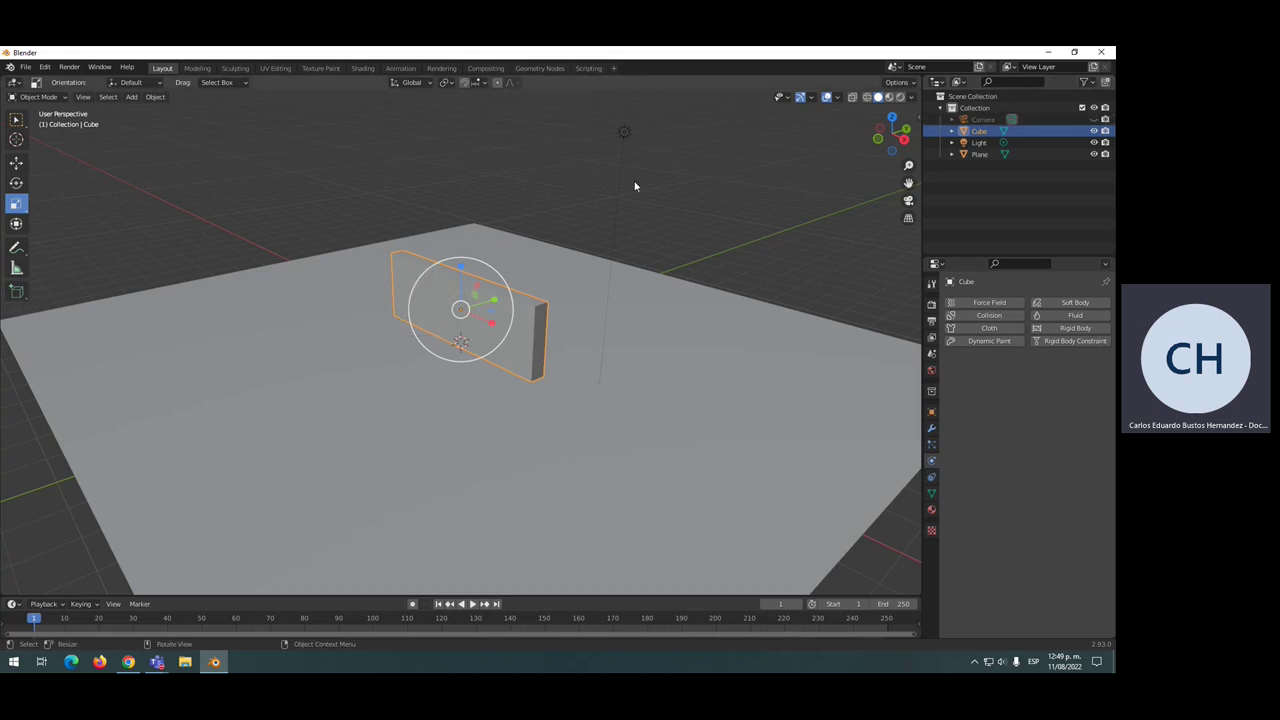
pyautogui.click(1093, 142)
pyautogui.click(625, 140)
pyautogui.click(450, 291)
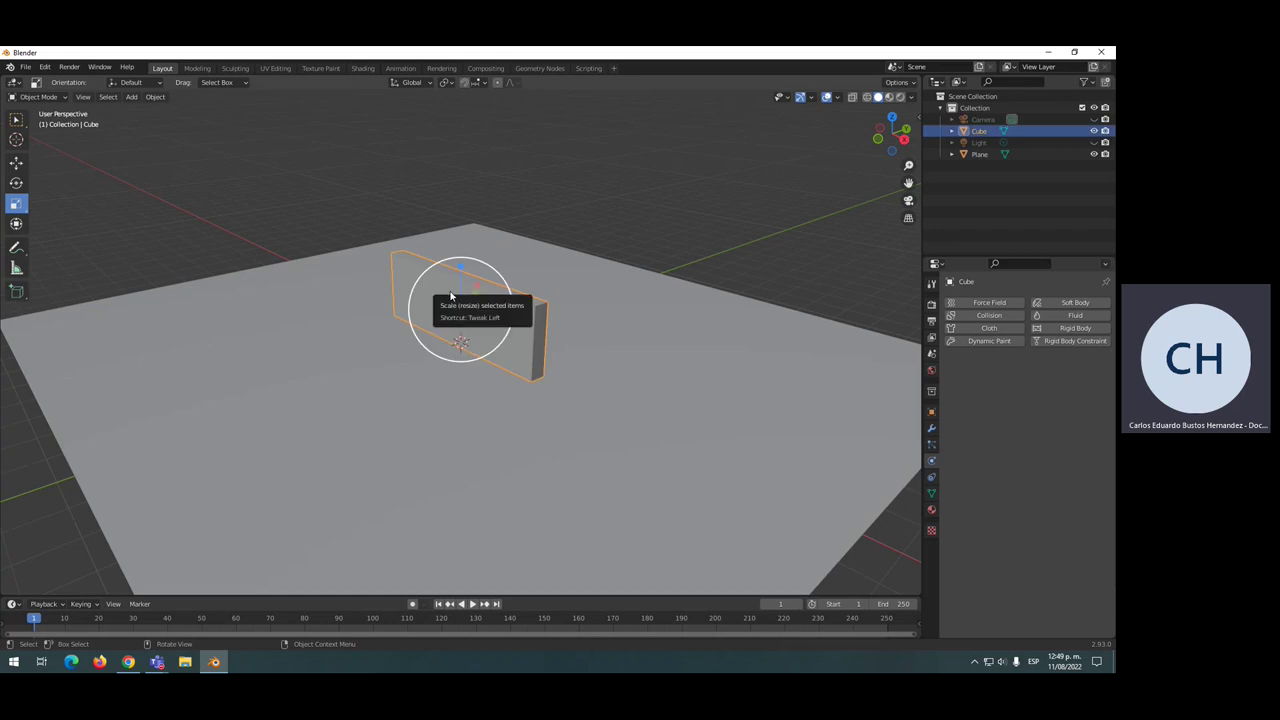
# - Subdivide the slab's mesh with 20 cuts in Edit Mode, then return to Object Mode
pyautogui.press('Tab')
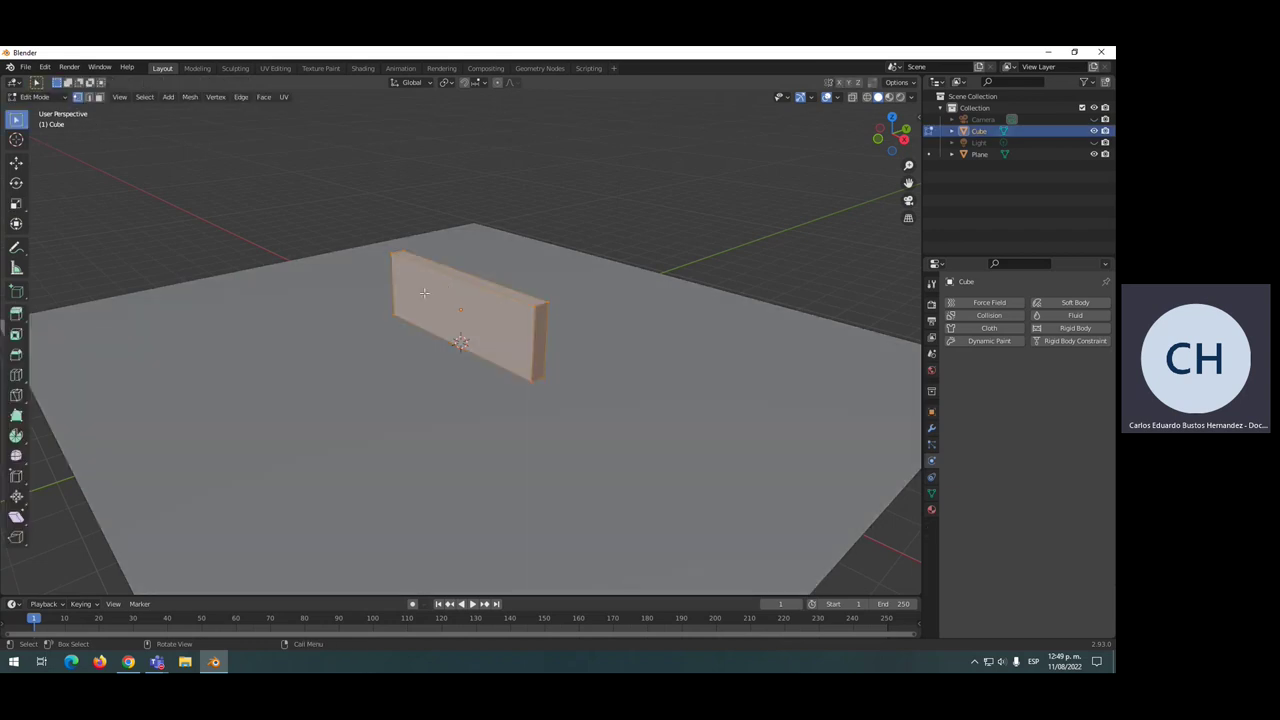
pyautogui.rightClick(424, 293)
pyautogui.click(379, 286)
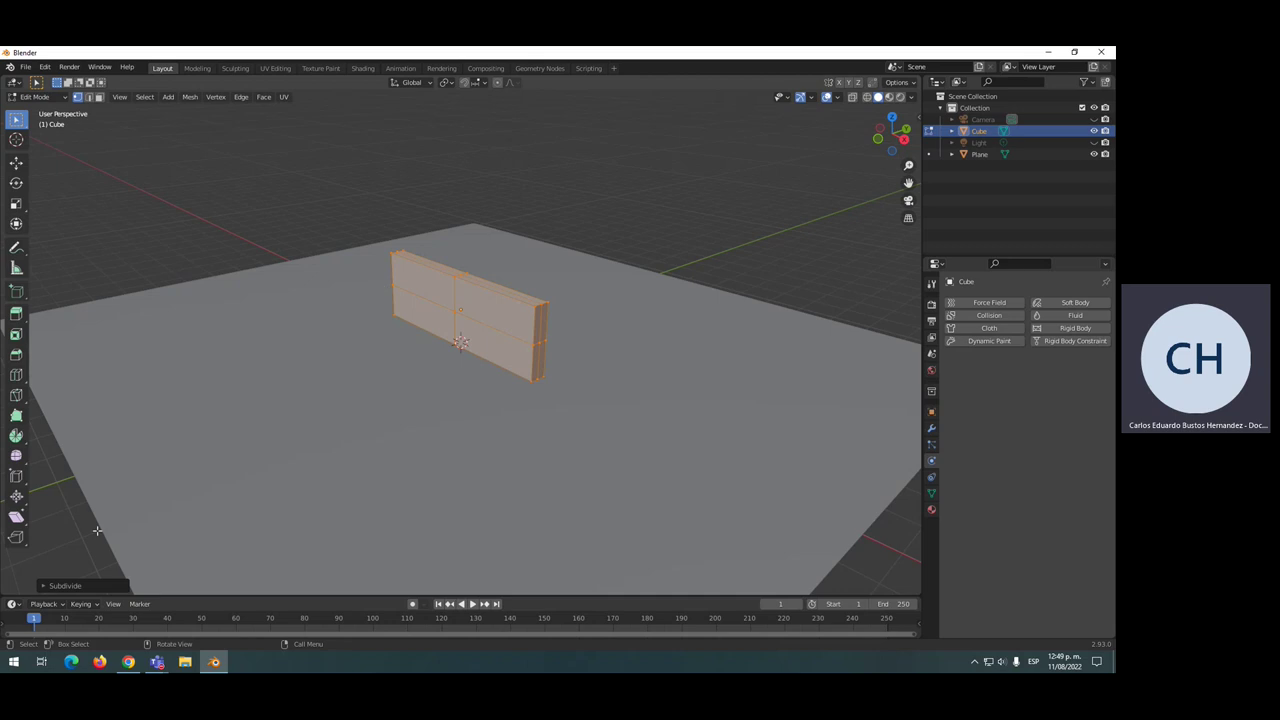
pyautogui.click(72, 585)
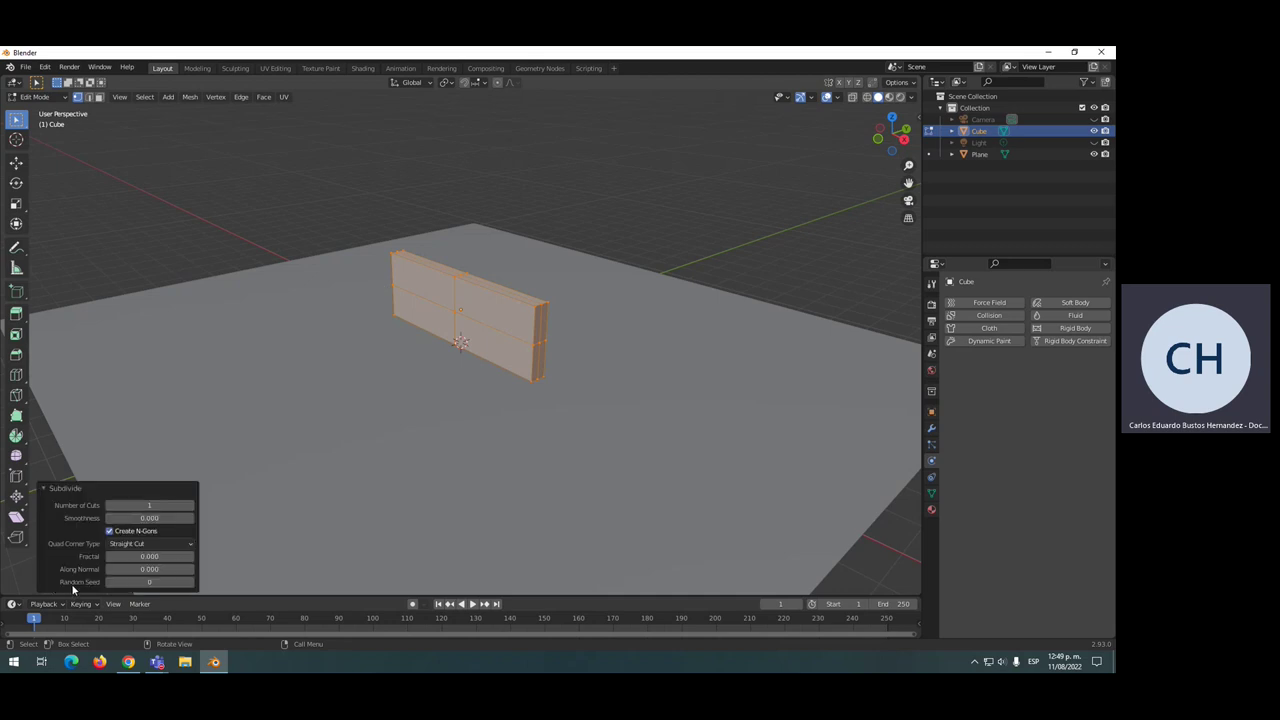
pyautogui.click(159, 506)
pyautogui.write('20')
pyautogui.press('Return')
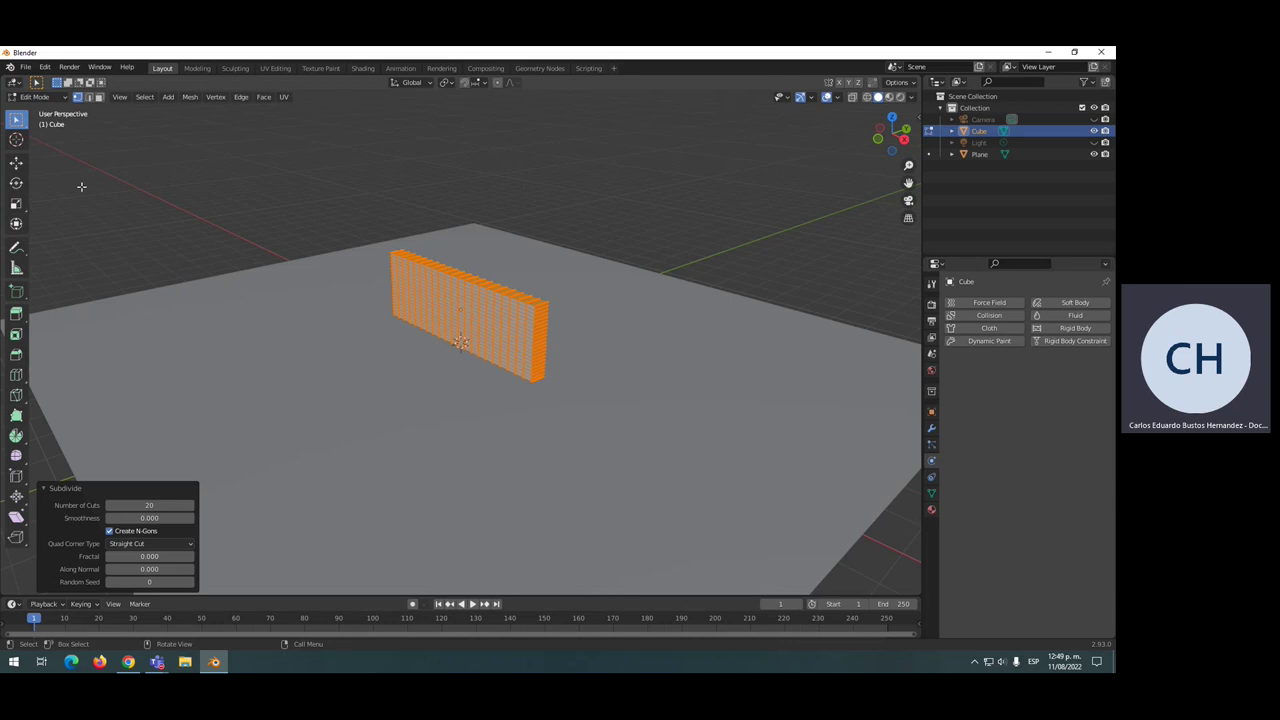
pyautogui.click(57, 96)
pyautogui.click(35, 110)
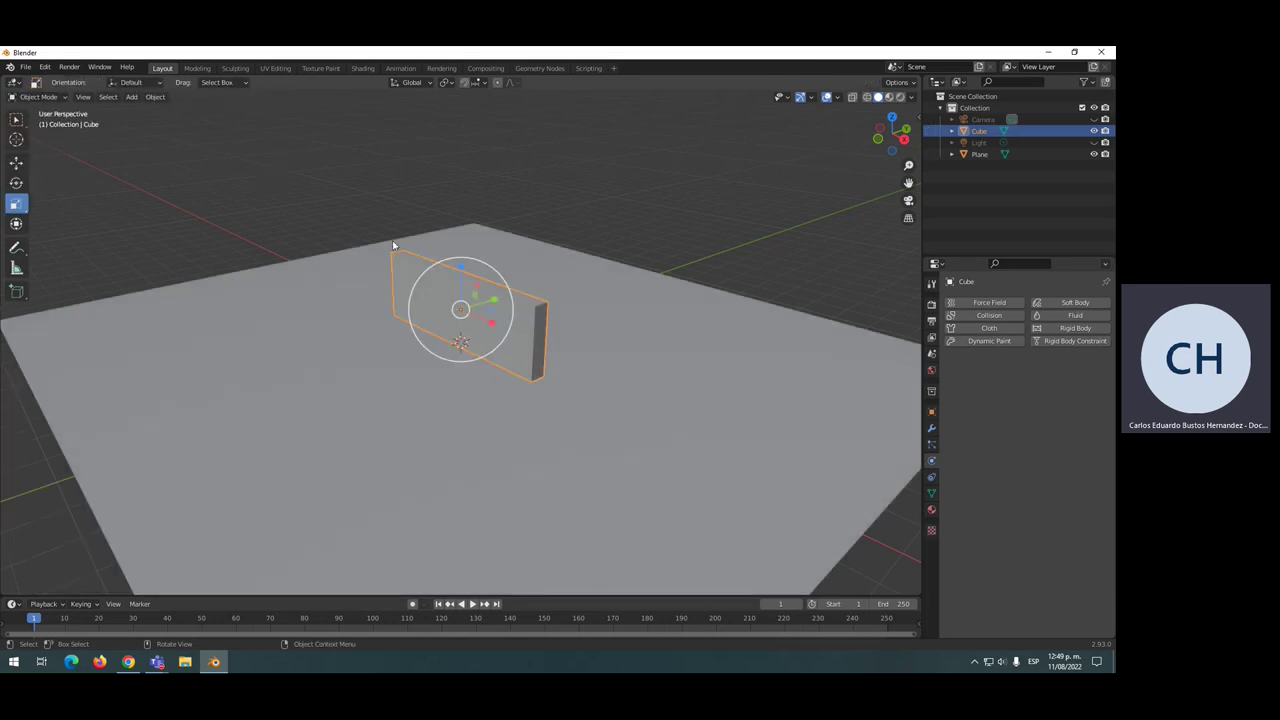
# - Run Cell Fracture on the Cube with a source limit of 100, producing Cube_cell pieces
pyautogui.click(163, 97)
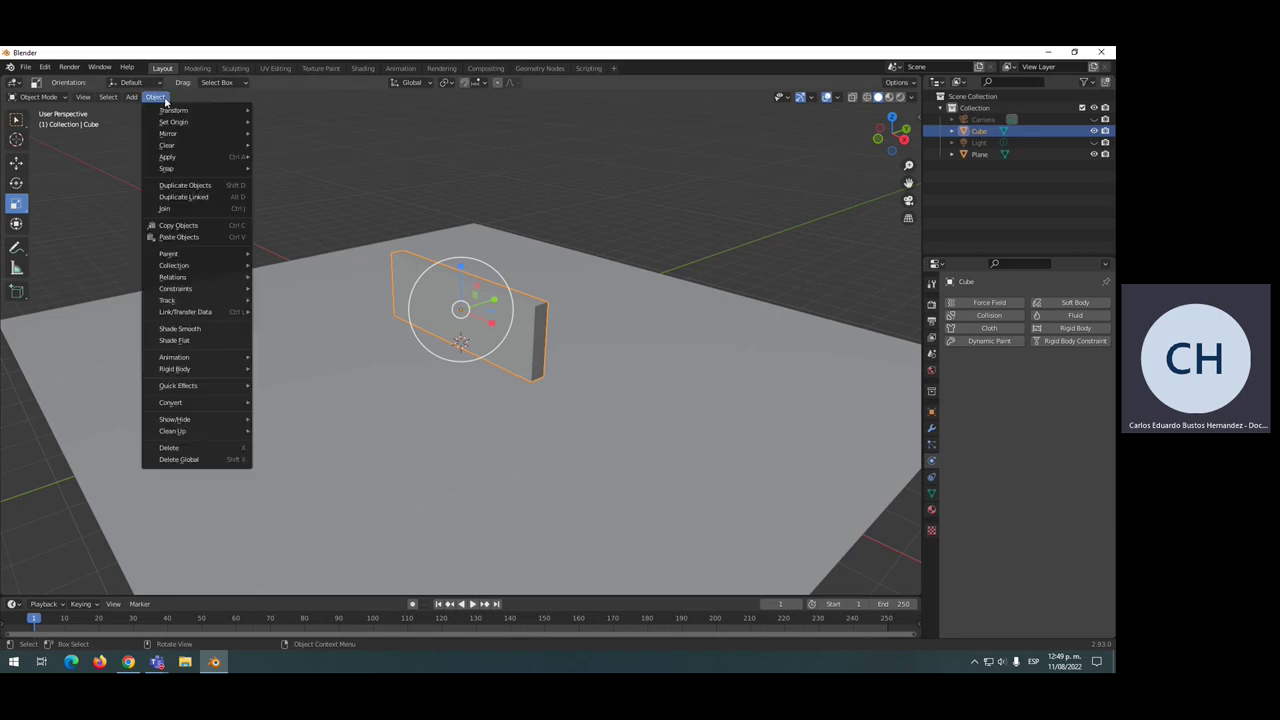
pyautogui.moveTo(178, 386)
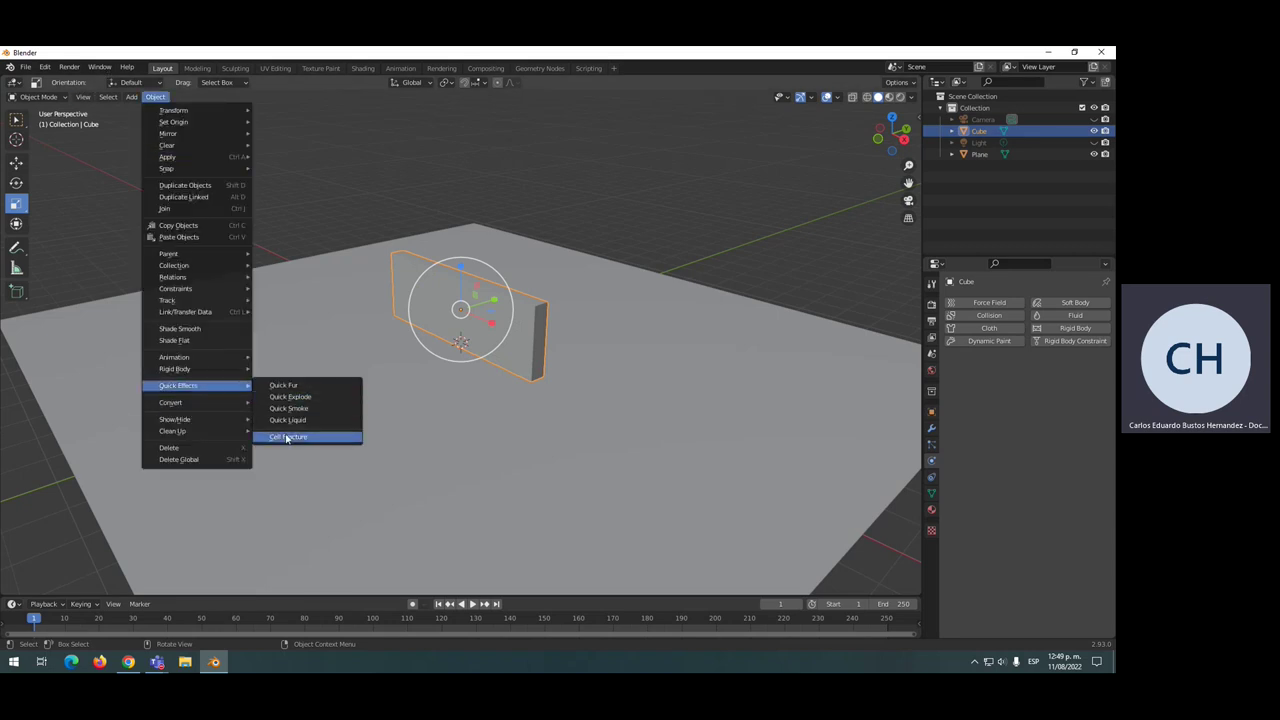
pyautogui.click(287, 438)
pyautogui.moveTo(222, 397); pyautogui.dragTo(196, 273)
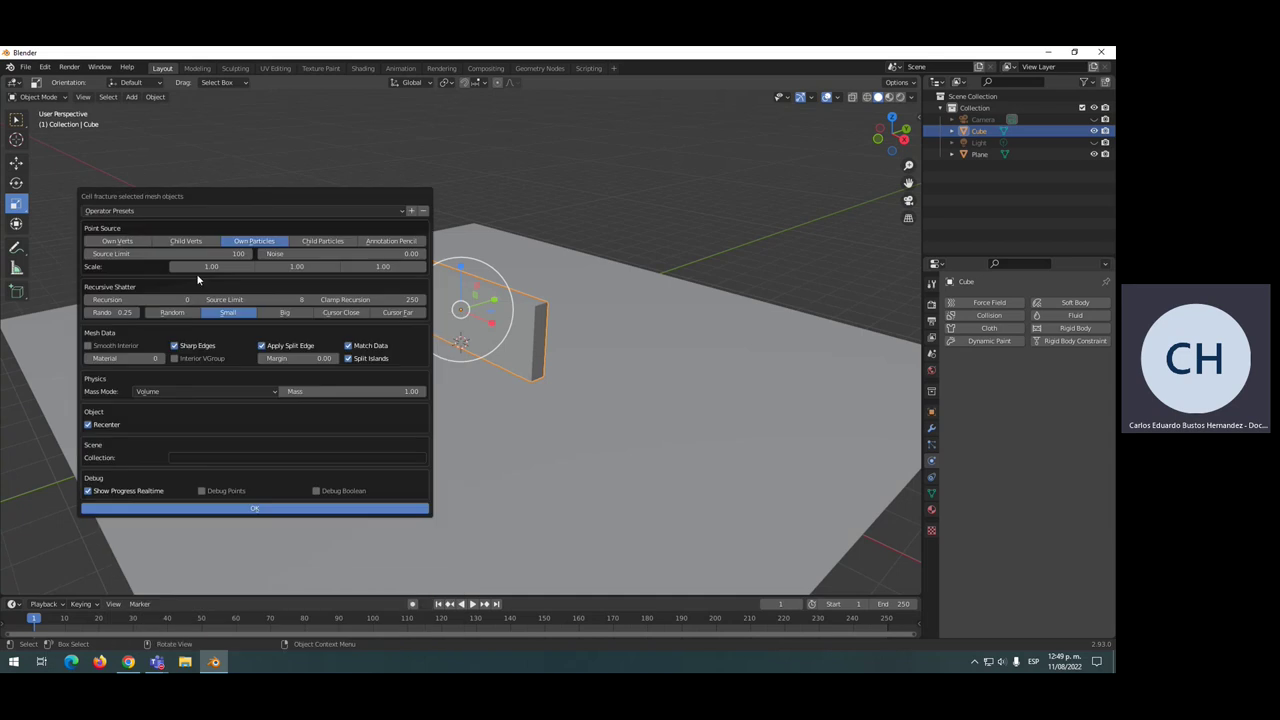
pyautogui.click(175, 253)
pyautogui.click(297, 510)
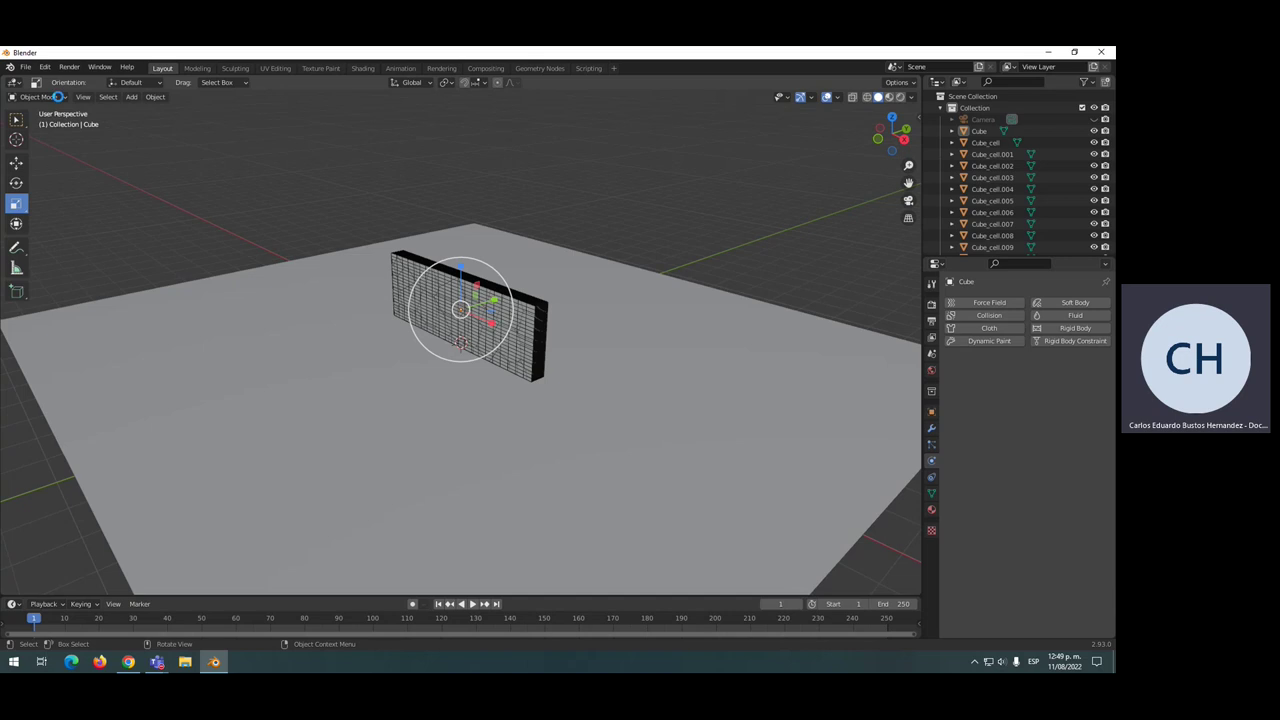
# - Inspect the fractured wall's geometry in Edit Mode, then return to Object Mode
pyautogui.press('a')
pyautogui.click(58, 97)
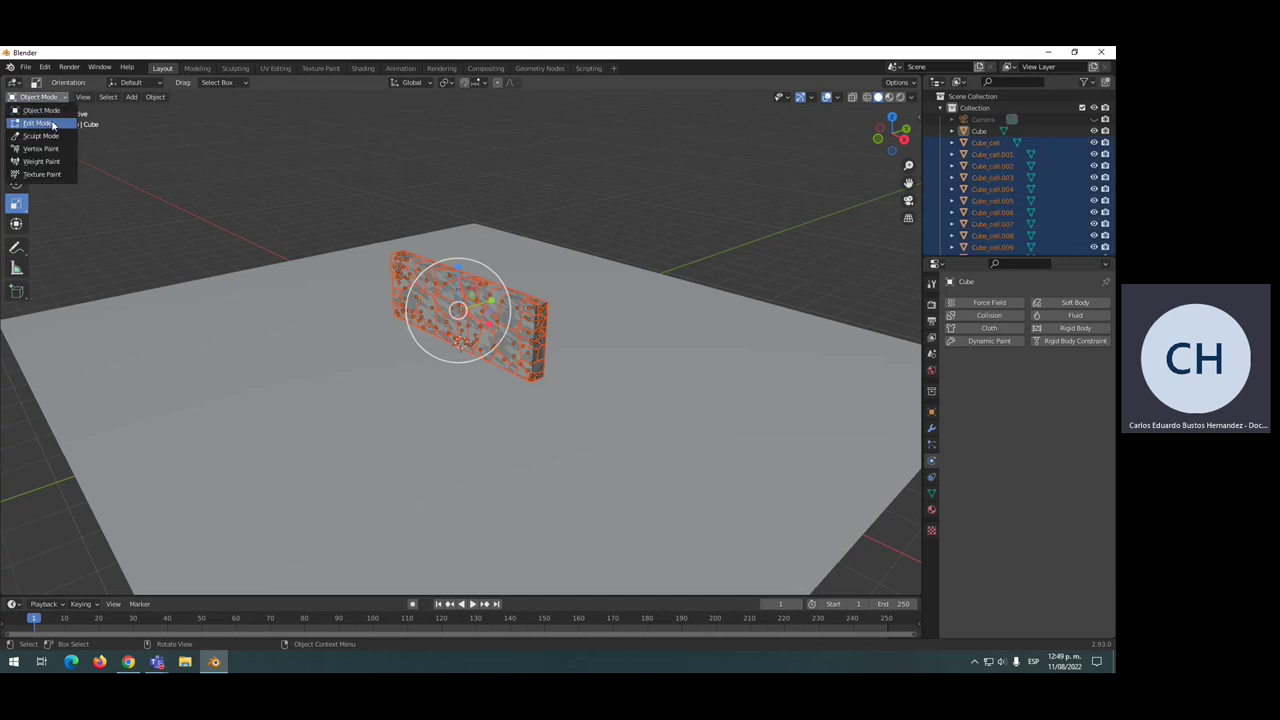
pyautogui.click(38, 122)
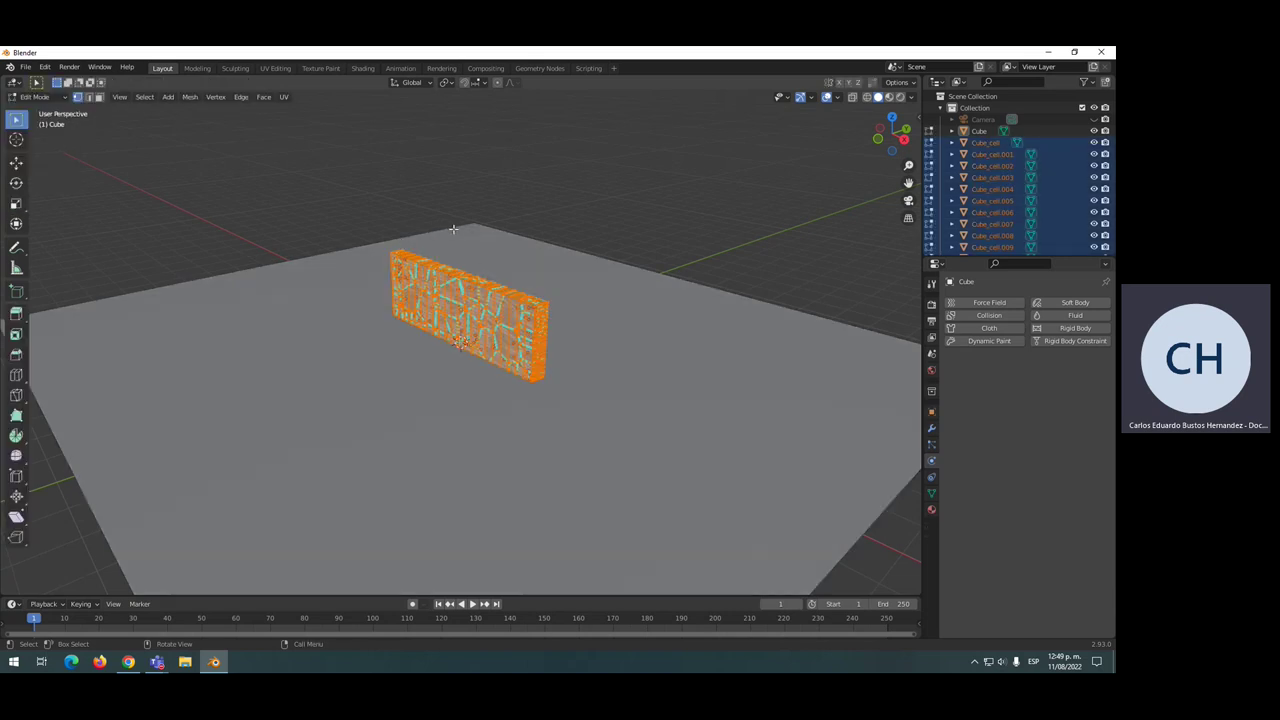
pyautogui.click(355, 195)
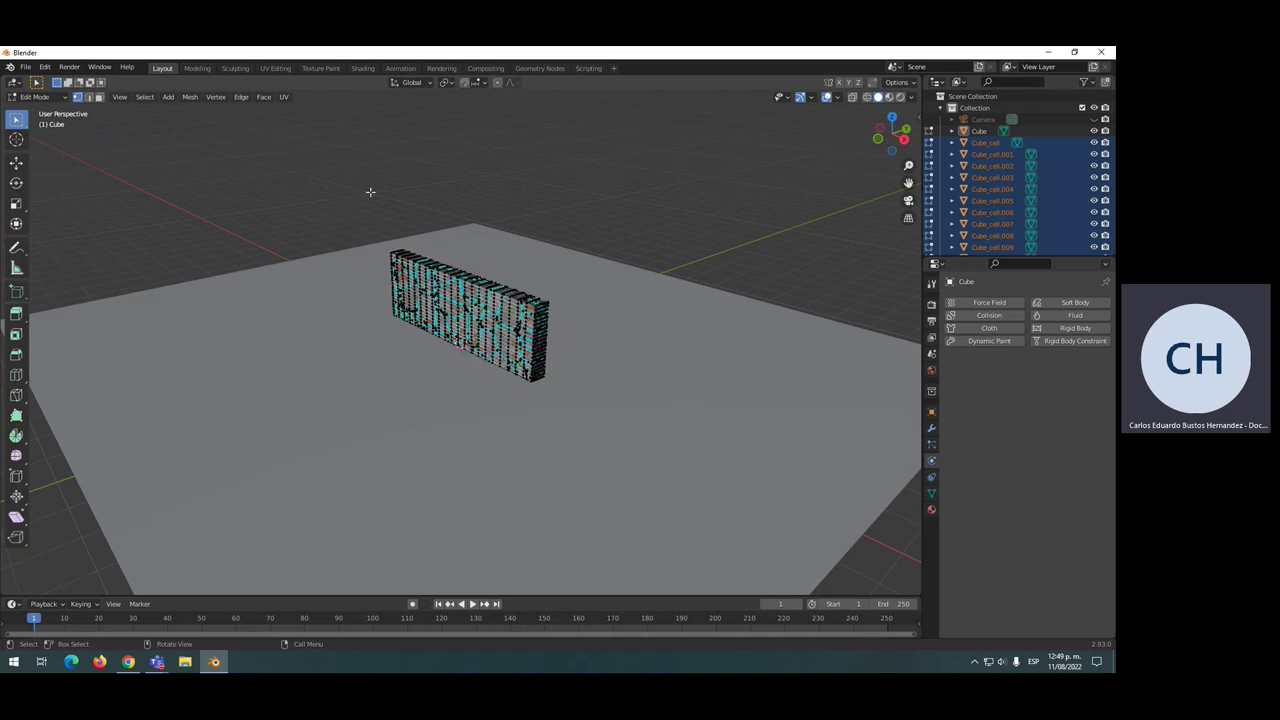
pyautogui.moveTo(357, 196)
pyautogui.mouseDown()
pyautogui.moveTo(451, 330)
pyautogui.moveTo(557, 386)
pyautogui.mouseUp()
pyautogui.moveTo(513, 311); pyautogui.dragTo(470, 290, button='middle')
pyautogui.click(35, 96)
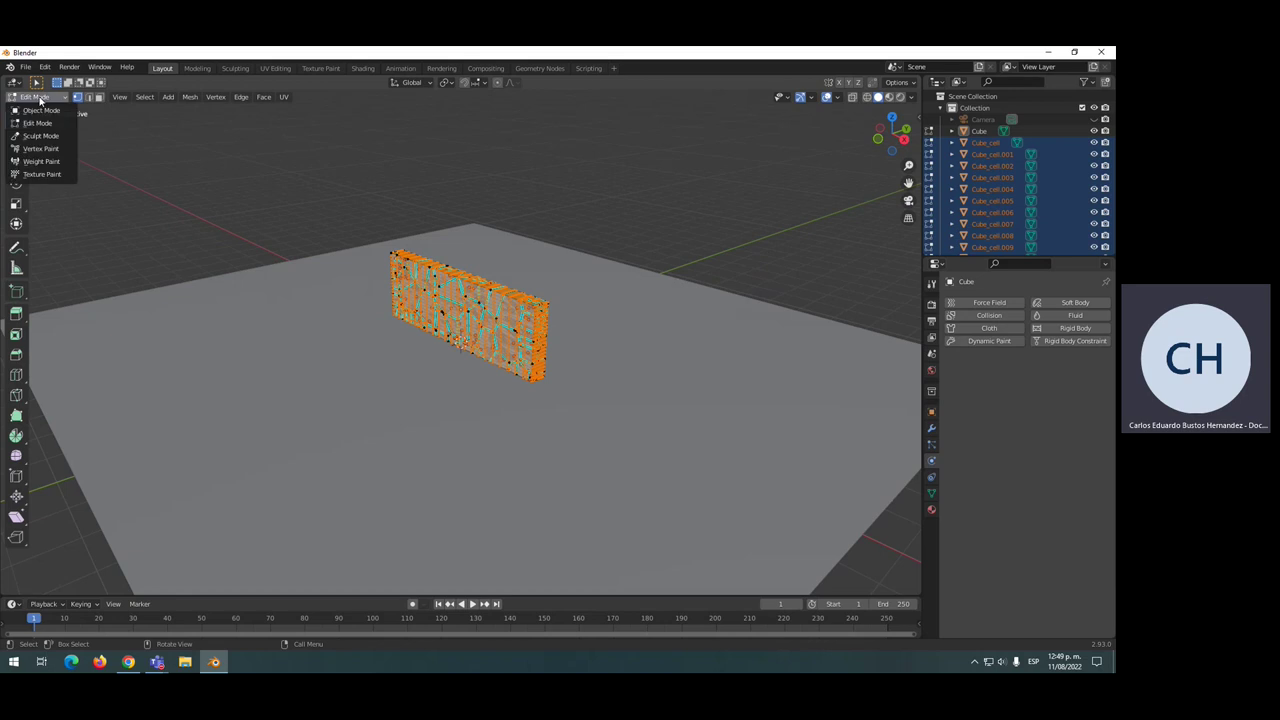
pyautogui.click(40, 110)
# - Select the original solid Cube among the fragments and start moving it
pyautogui.click(398, 258)
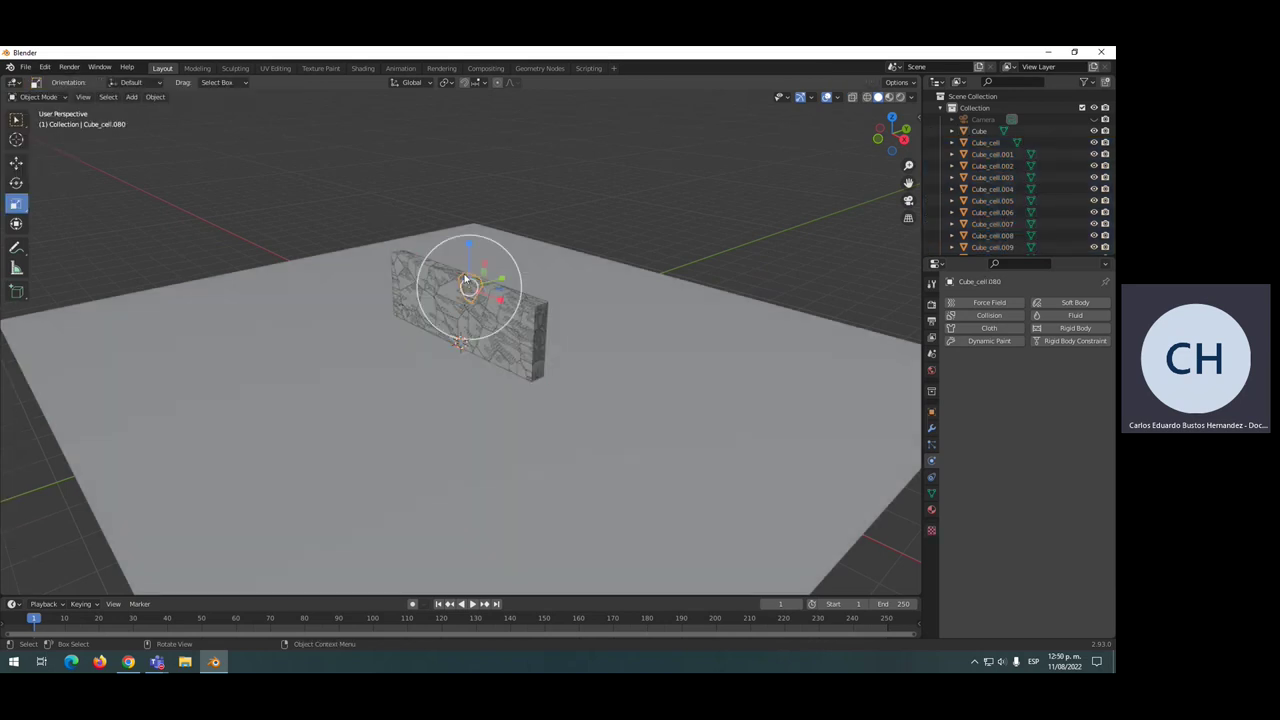
pyautogui.hotkey('shift', 'space')
pyautogui.press('g')
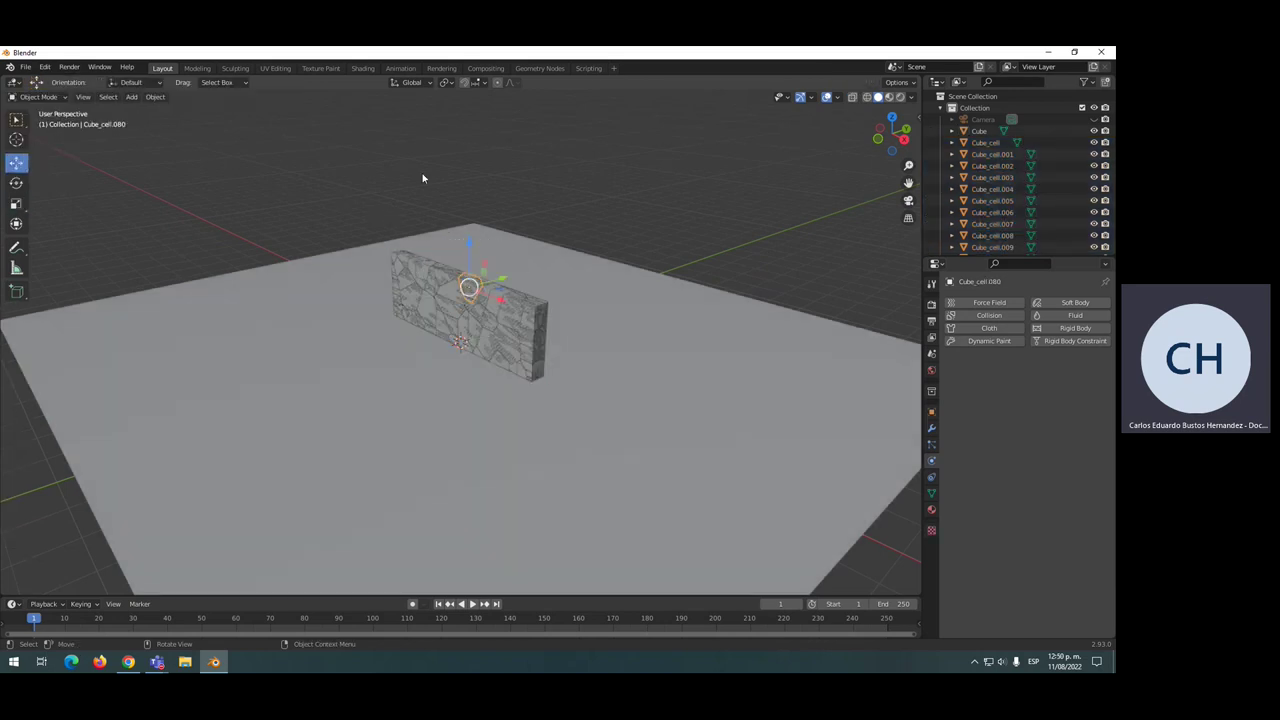
pyautogui.click(444, 262)
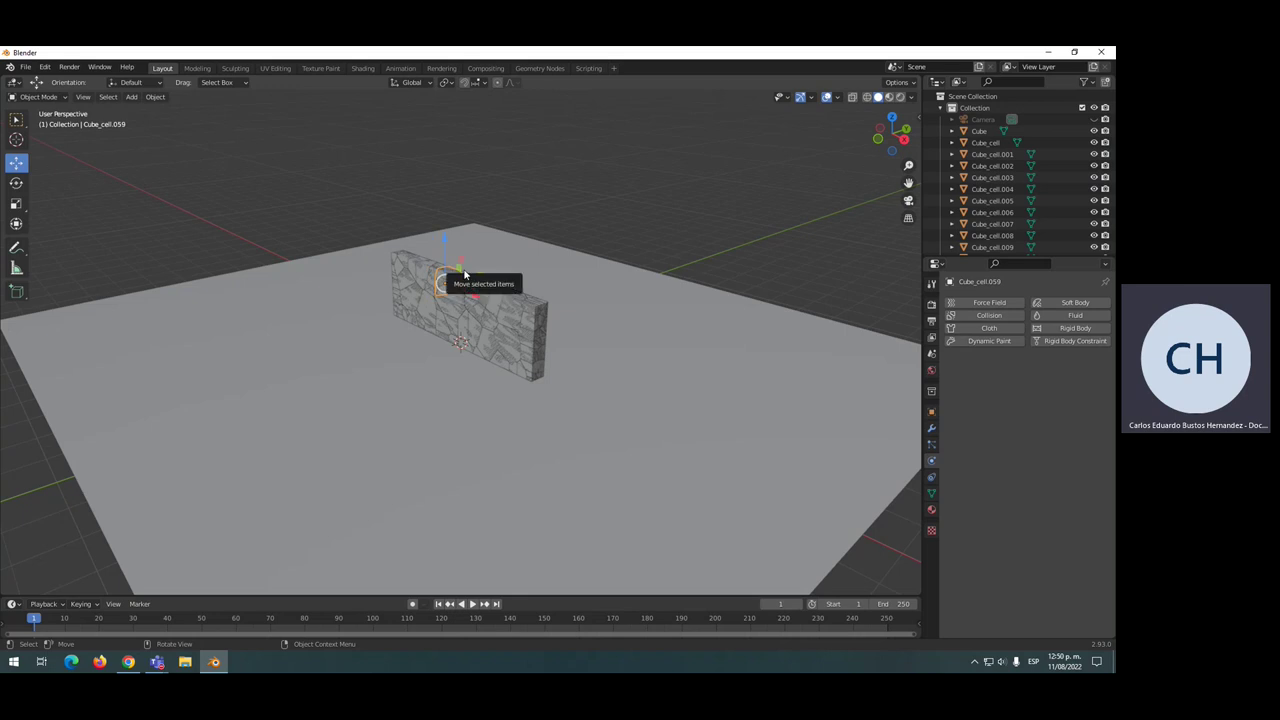
pyautogui.click(470, 275)
# - Raise the original Cube about 2.48 m, then delete it
pyautogui.moveTo(460, 272); pyautogui.dragTo(462, 178)
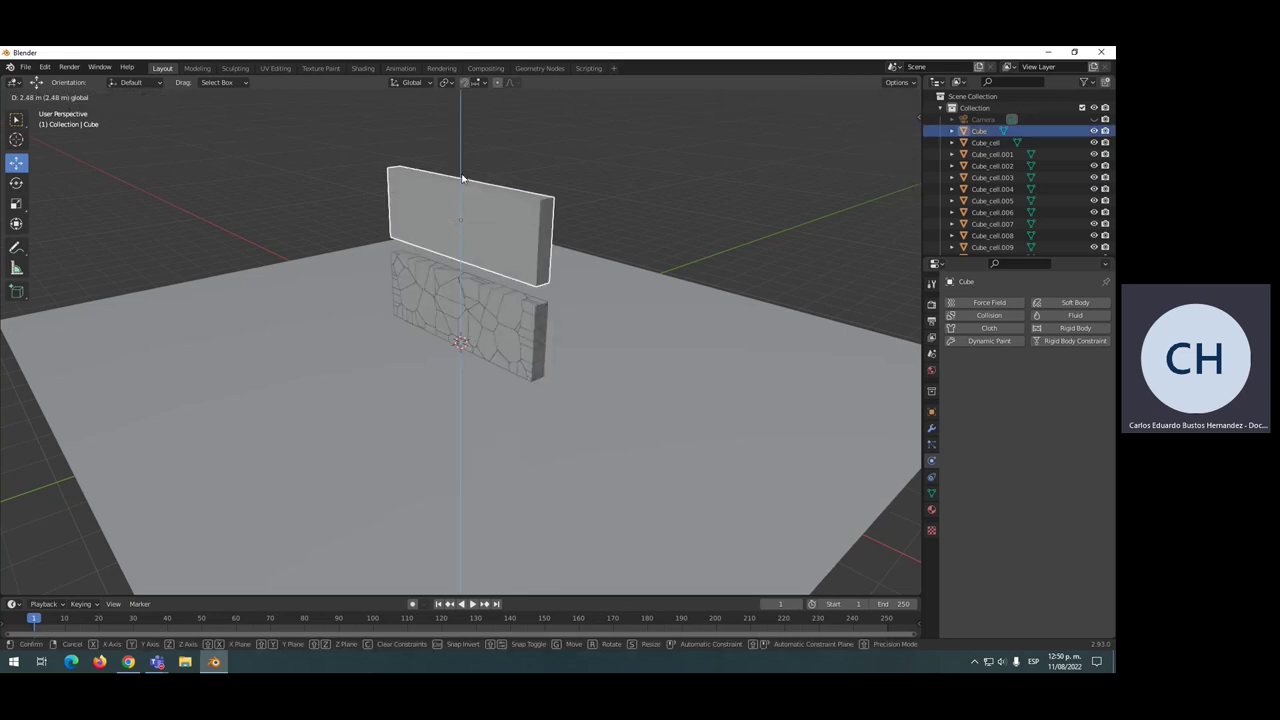
pyautogui.click(462, 178)
pyautogui.press('Delete')
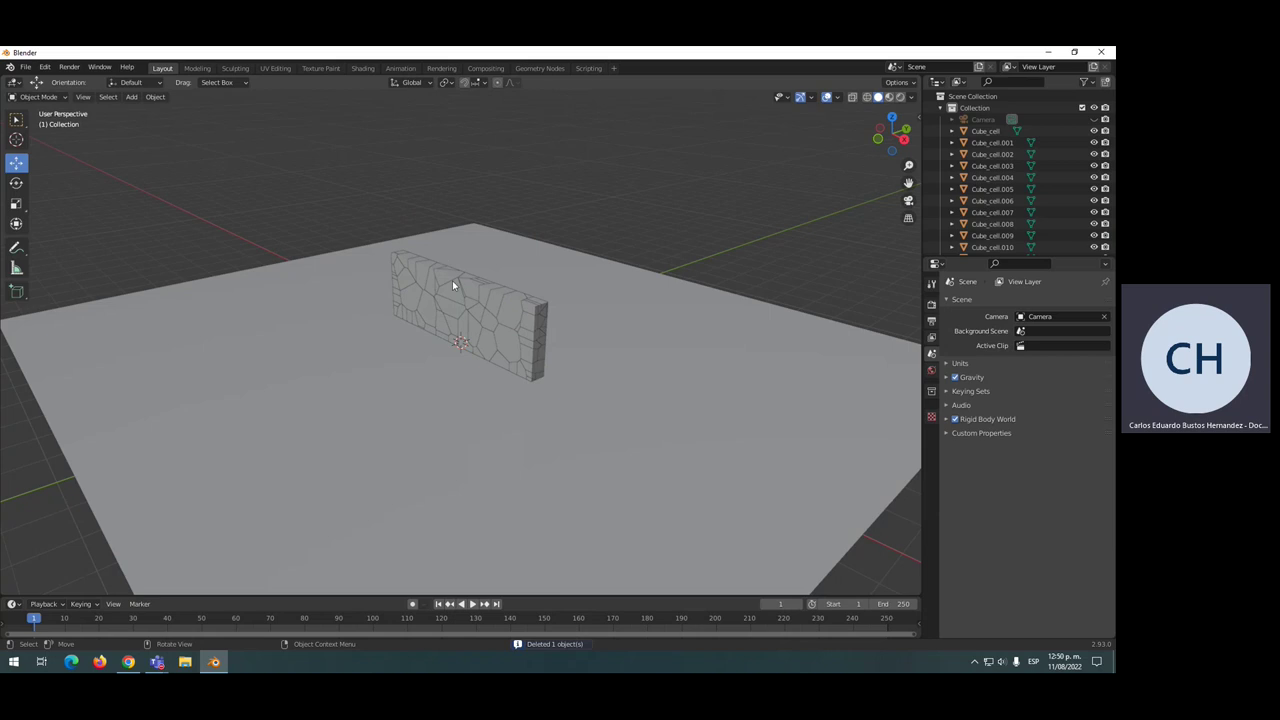
# - Box-select all the Cube_cell fragments from the Right view
pyautogui.click(452, 285)
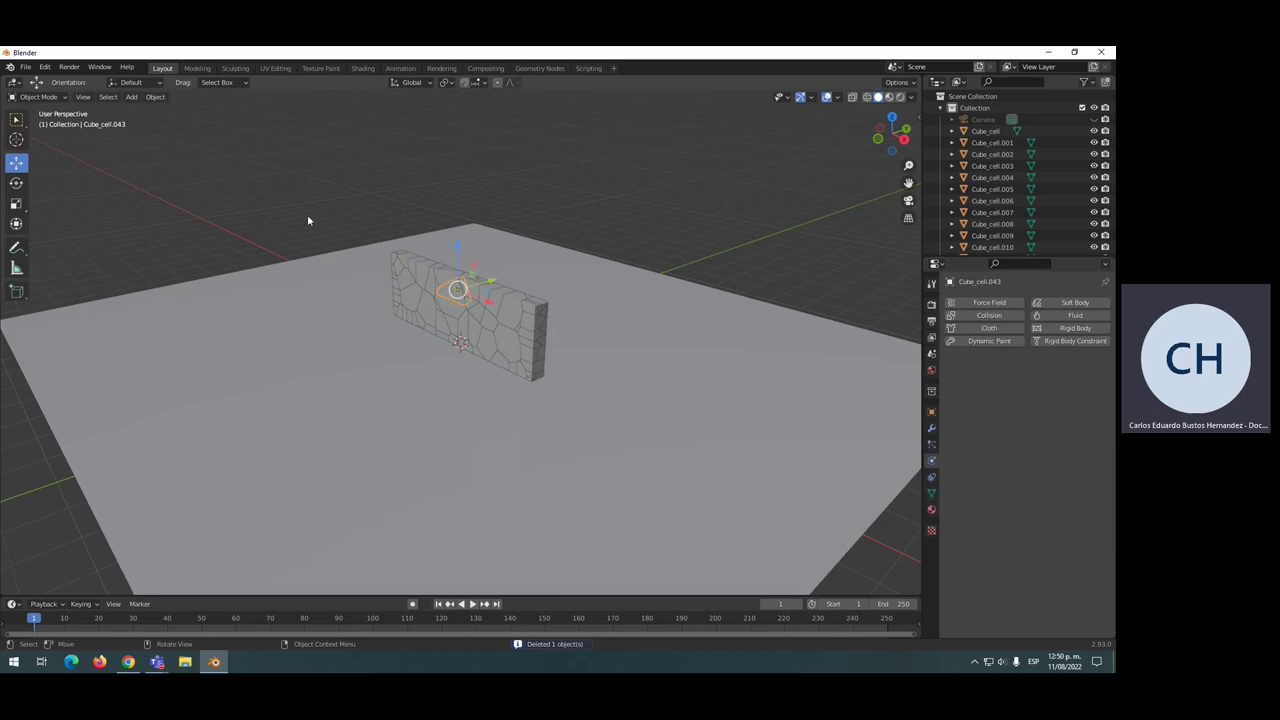
pyautogui.click(38, 97)
pyautogui.press('KP_3')
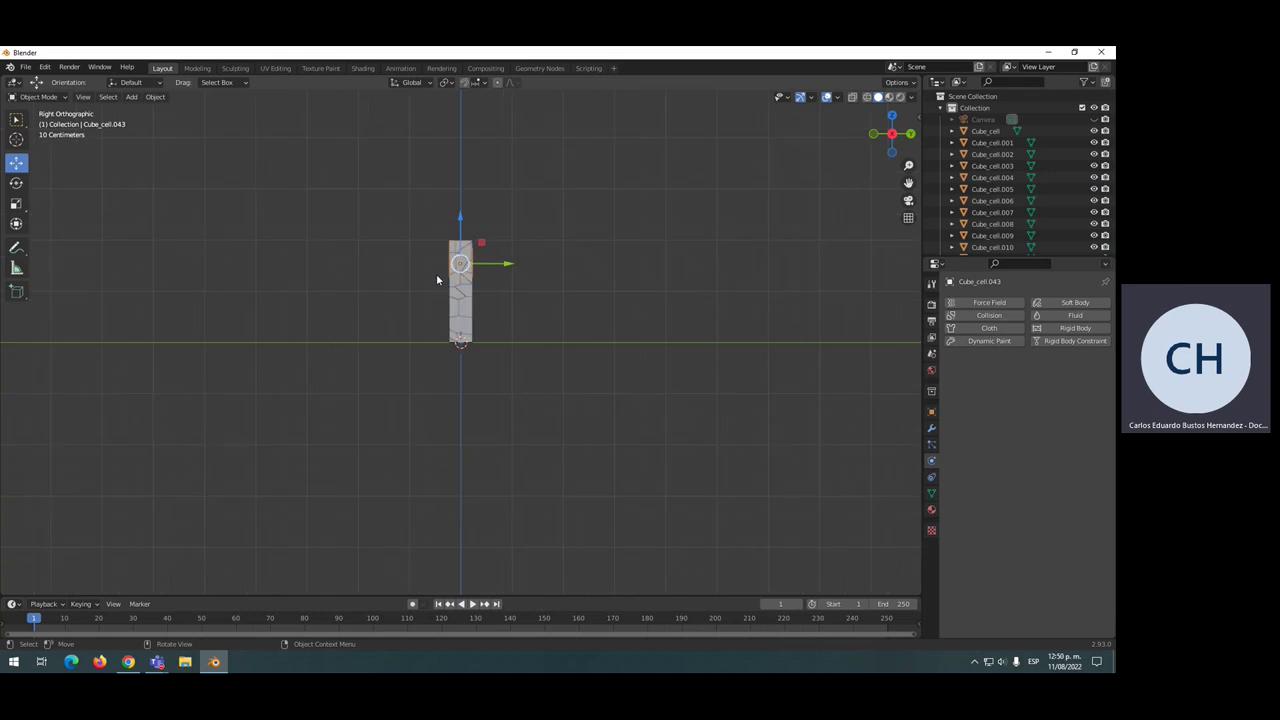
pyautogui.scroll(3, 436, 273)
pyautogui.moveTo(390, 112); pyautogui.dragTo(562, 344)
pyautogui.moveTo(591, 271); pyautogui.dragTo(757, 306, button='middle')
# - Add a rigid body to the fragments with translation and rotation damping of 0.800
pyautogui.click(1065, 330)
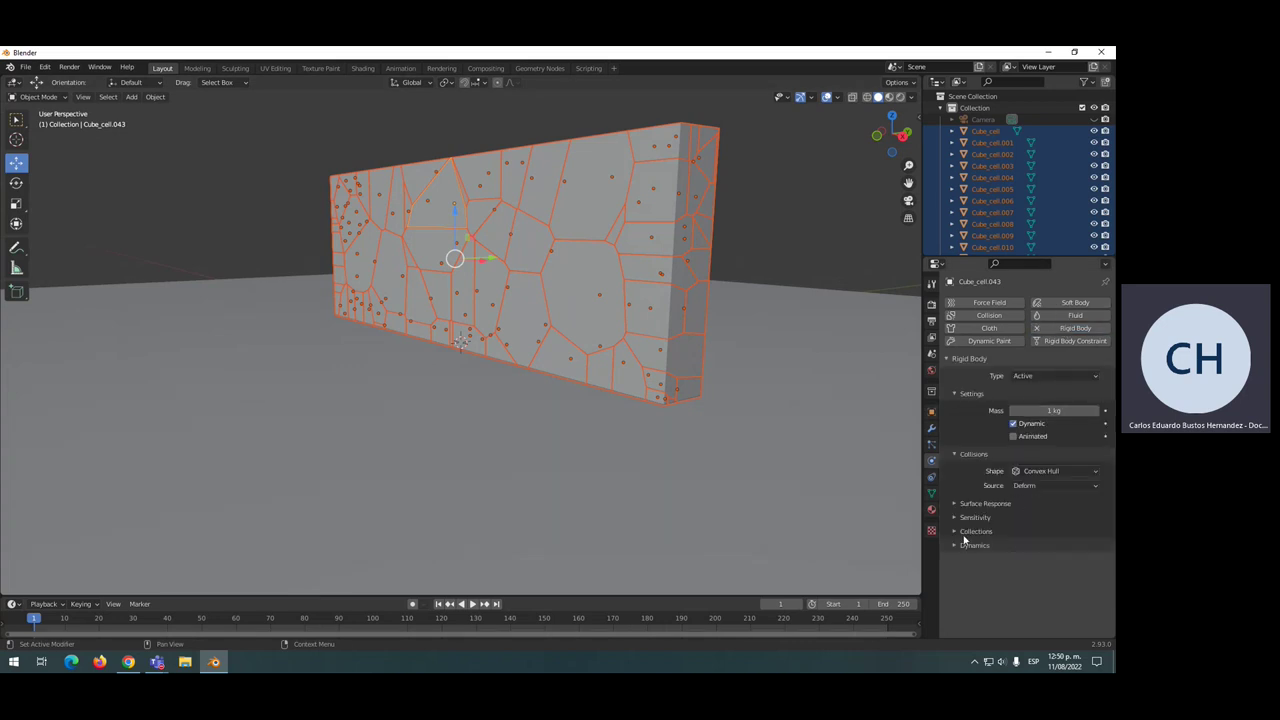
pyautogui.click(957, 546)
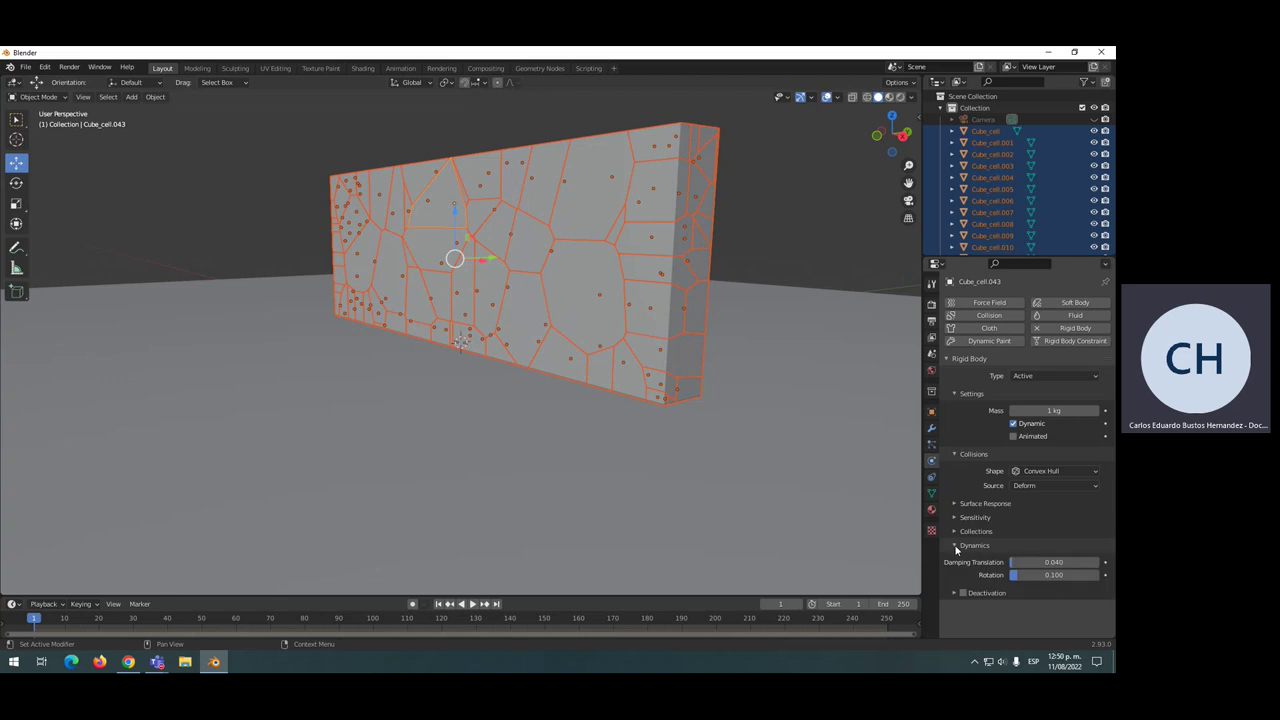
pyautogui.click(1072, 565)
pyautogui.press('BackSpace')
pyautogui.press('Return')
pyautogui.click(1072, 574)
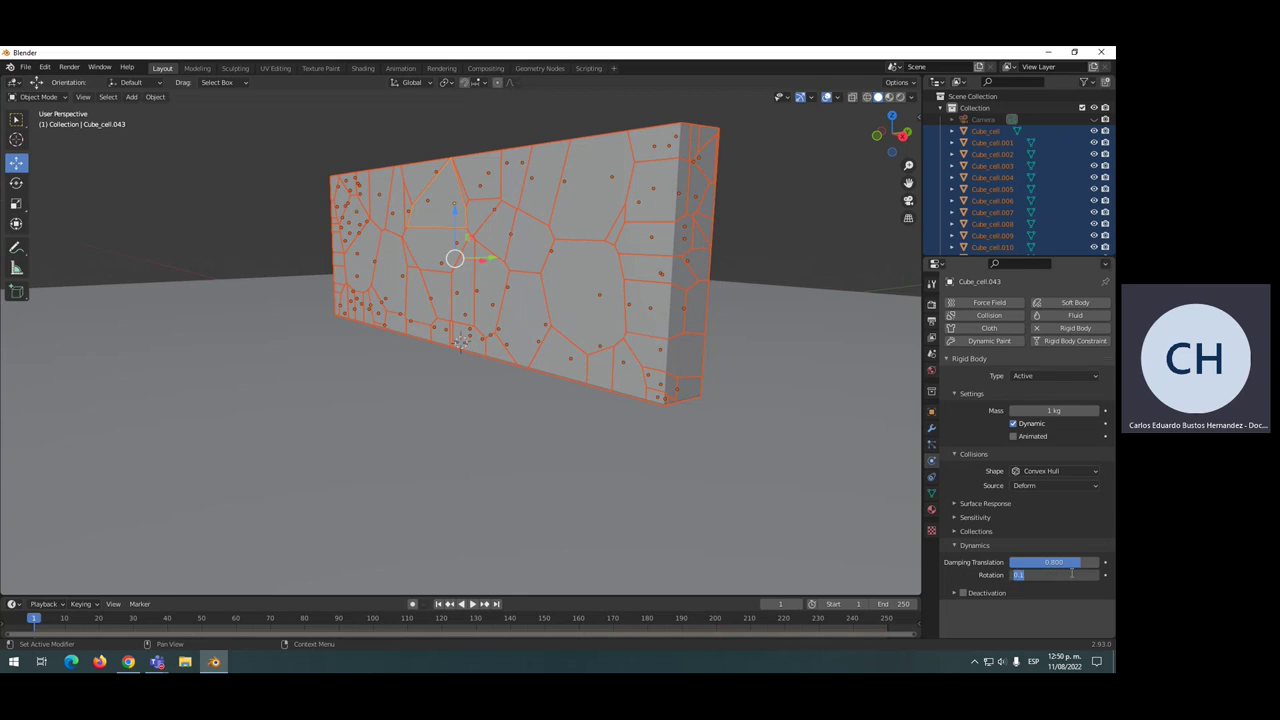
pyautogui.press('BackSpace')
pyautogui.press('Return')
# - Enable rigid body Deactivation with Start Deactivated
pyautogui.click(964, 594)
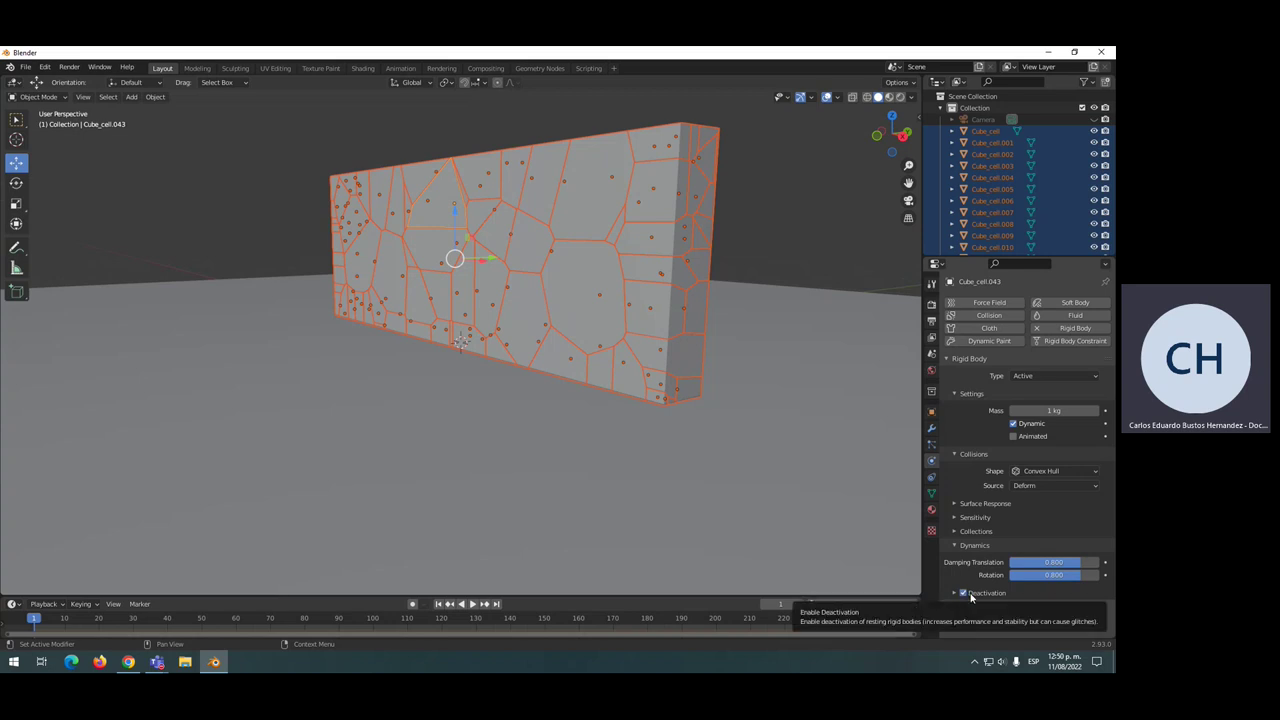
pyautogui.click(957, 595)
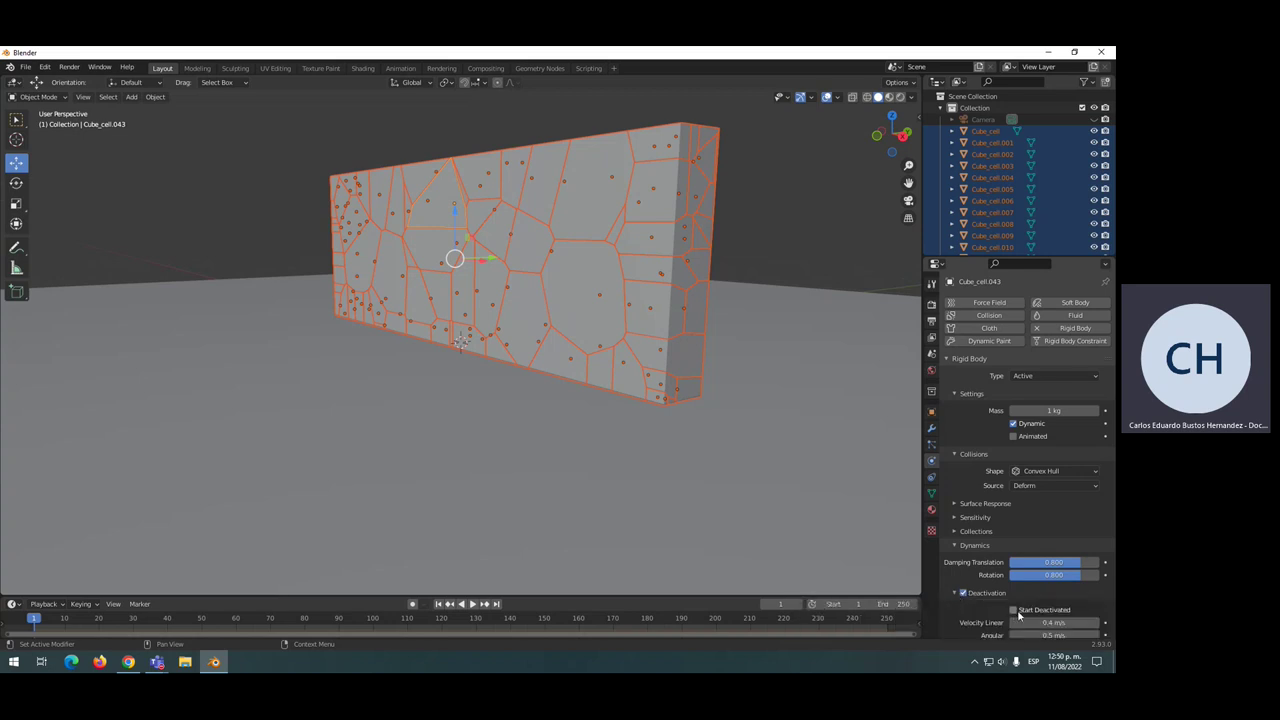
pyautogui.click(1013, 610)
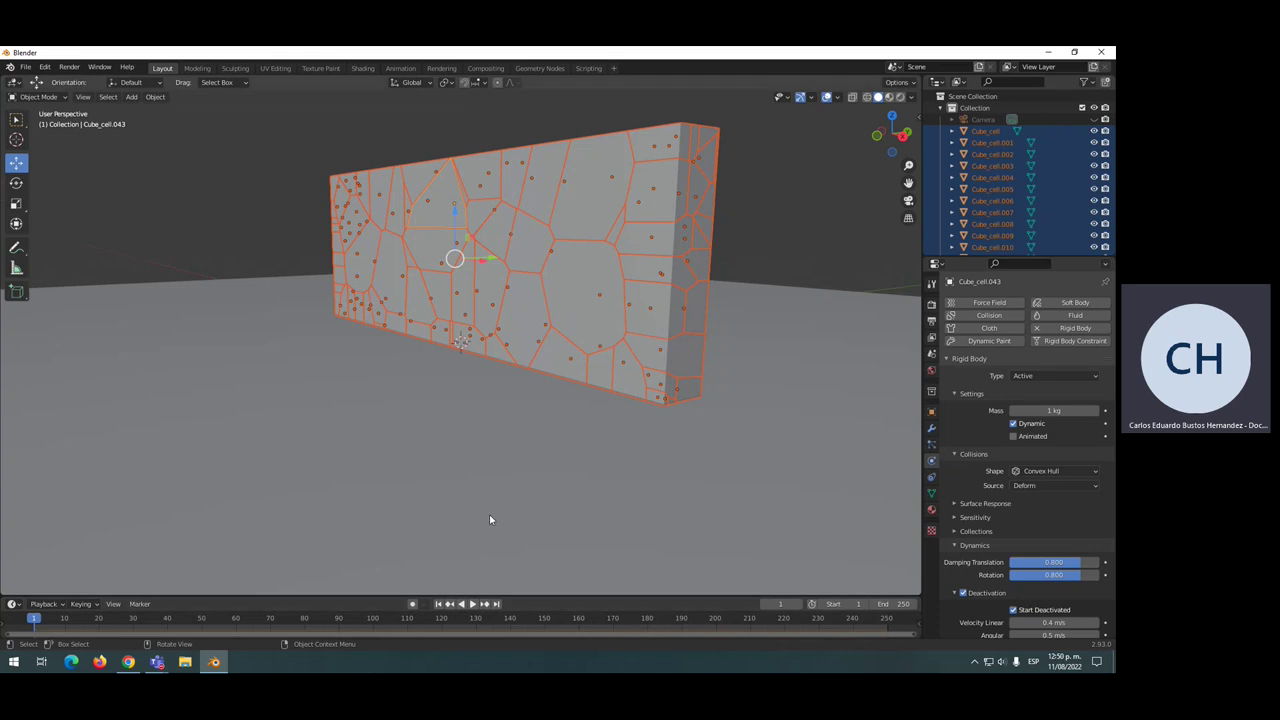
# - Play the simulation from the start and stop it at frame 31
pyautogui.click(474, 604)
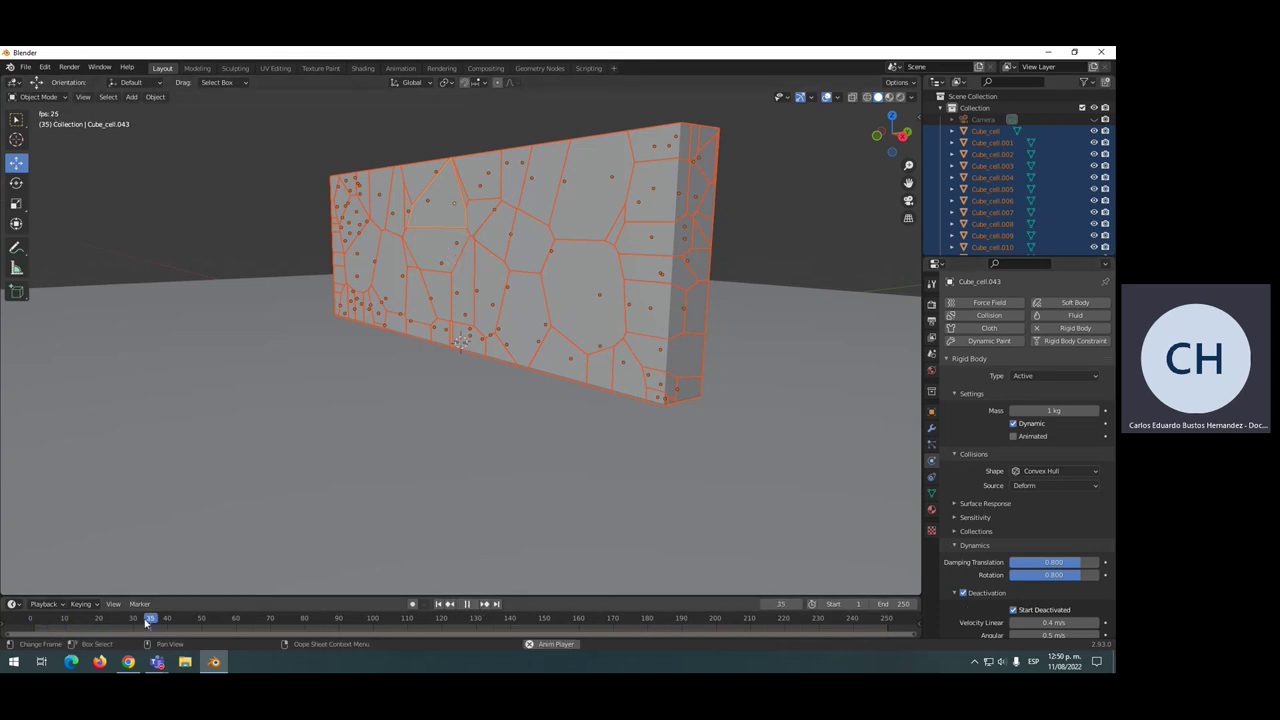
pyautogui.click(30, 615)
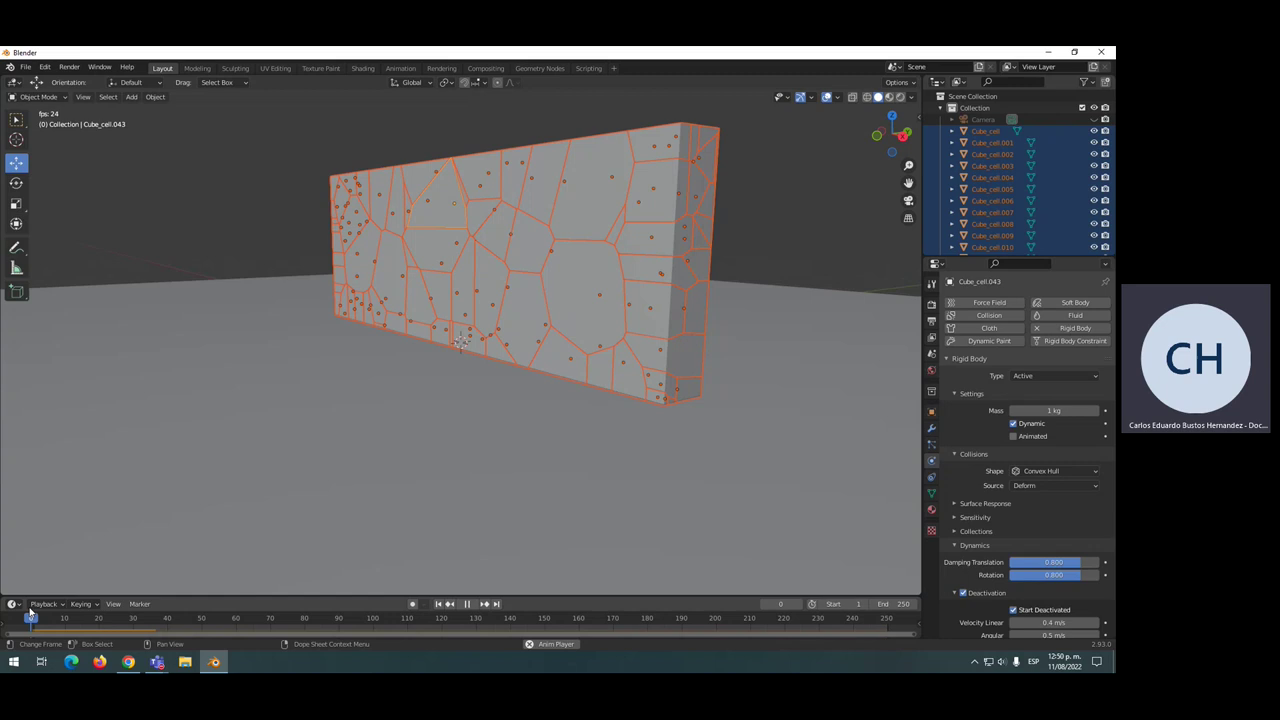
pyautogui.click(467, 604)
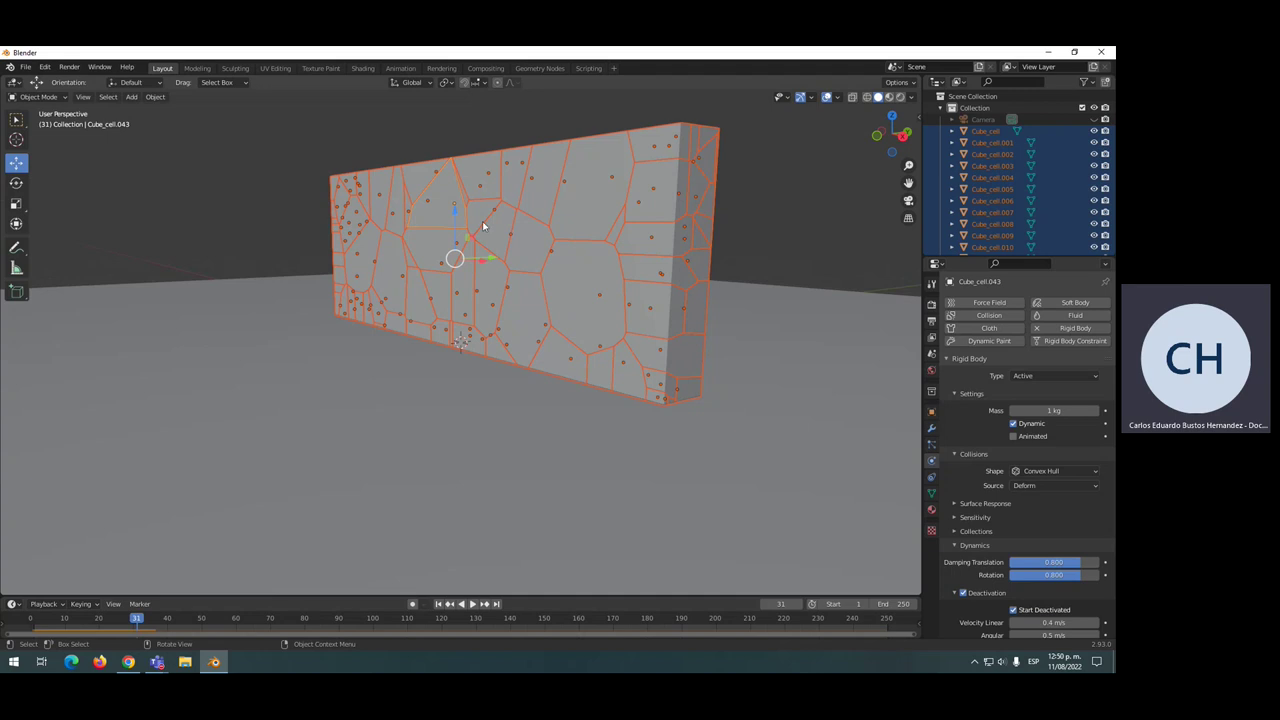
# - Check rigid body settings on Cube_cell.034, Cube_cell.080 and Cube_cell.043
pyautogui.click(558, 204)
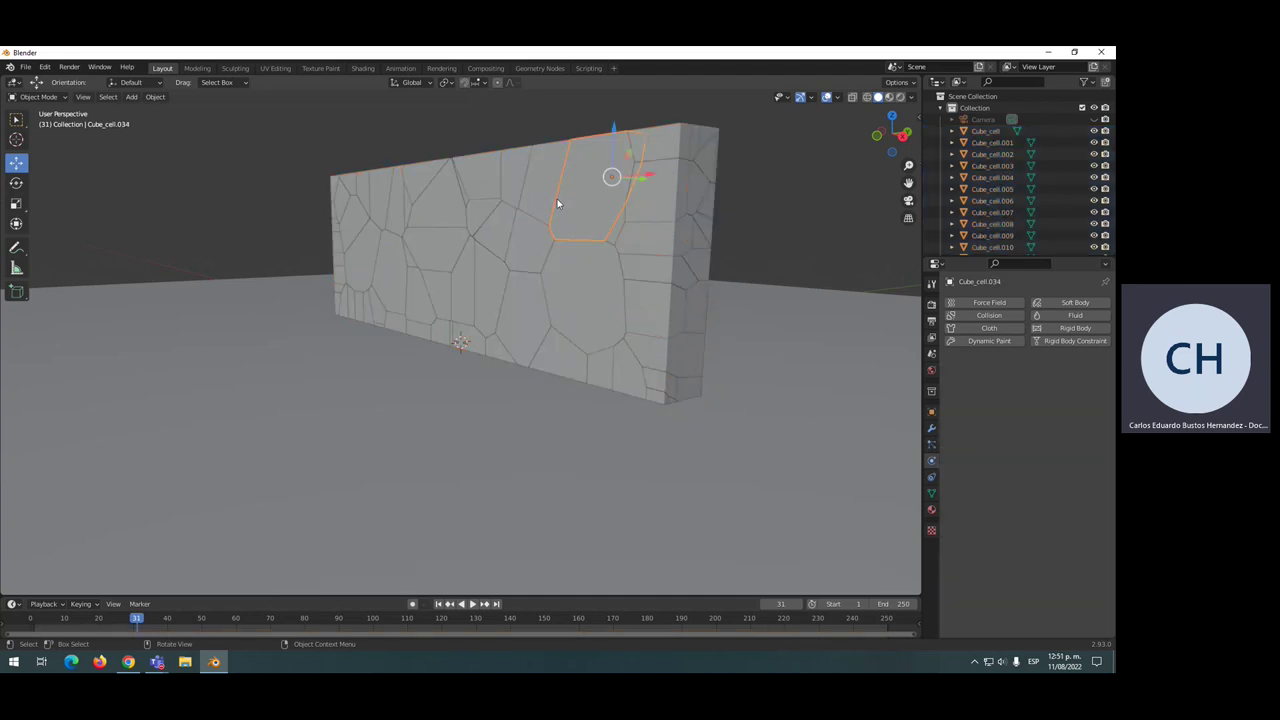
pyautogui.click(1077, 330)
pyautogui.scroll(-1, 1062, 567)
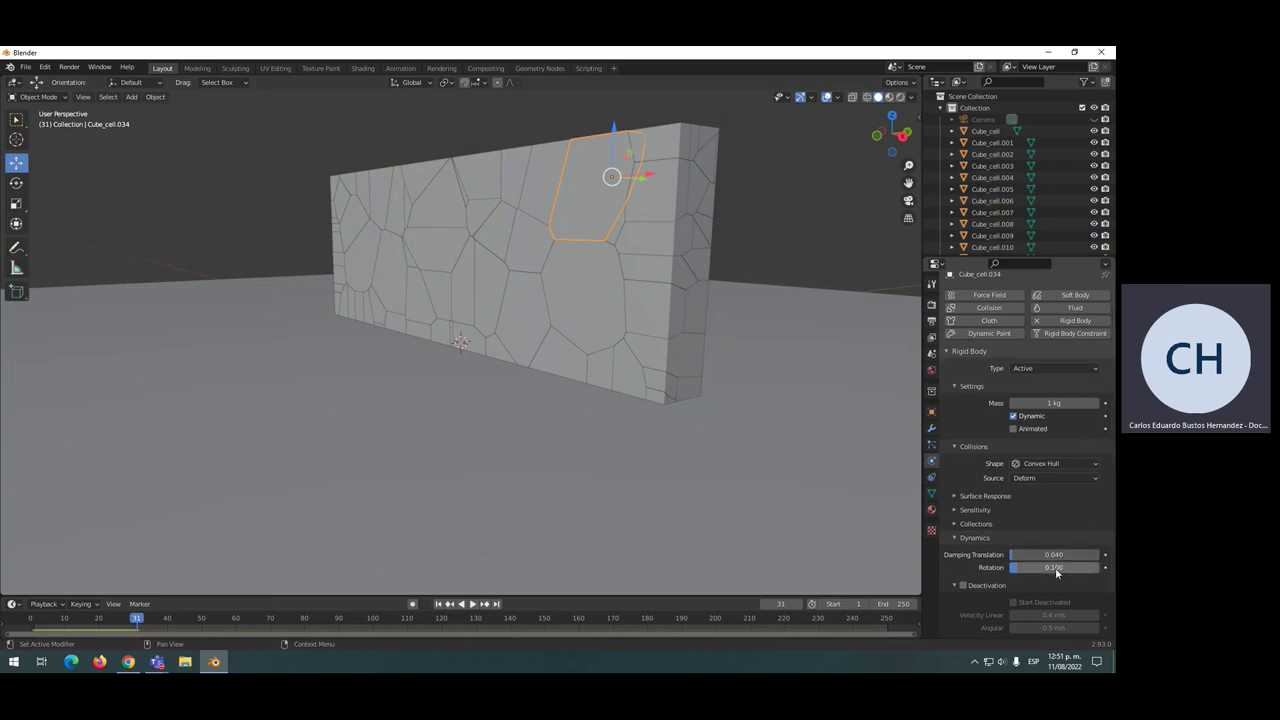
pyautogui.click(460, 197)
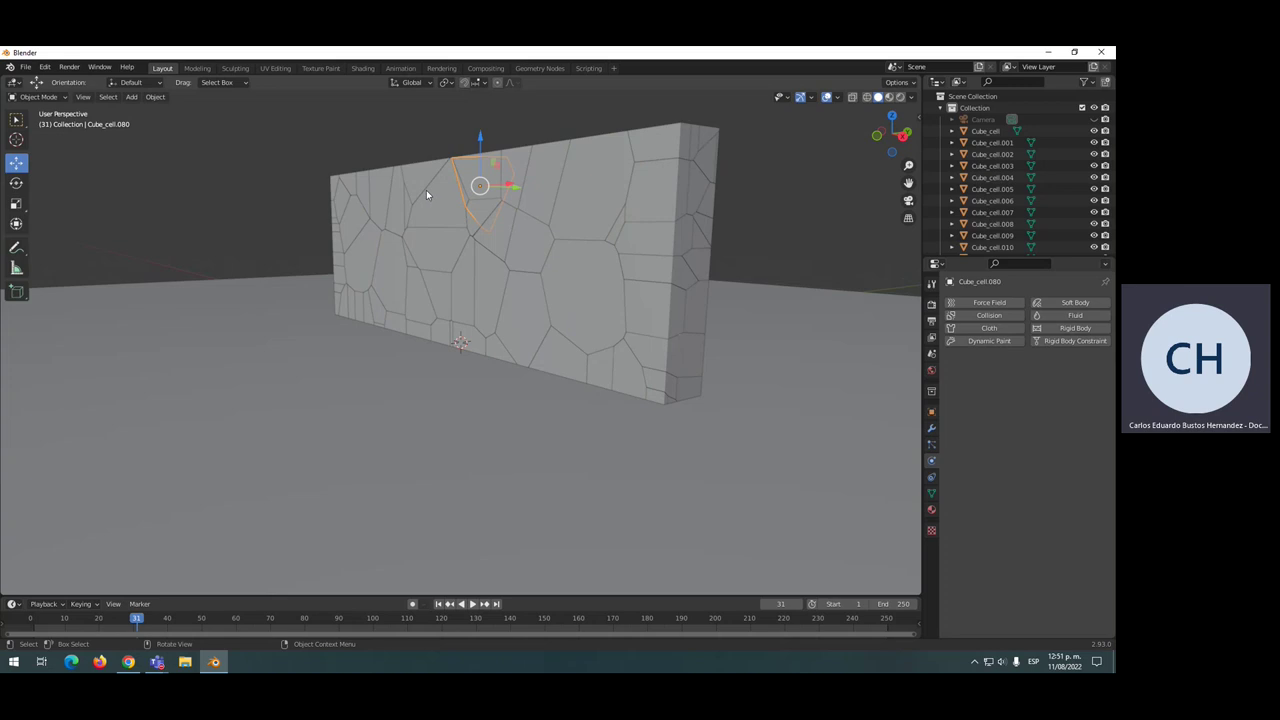
pyautogui.click(426, 190)
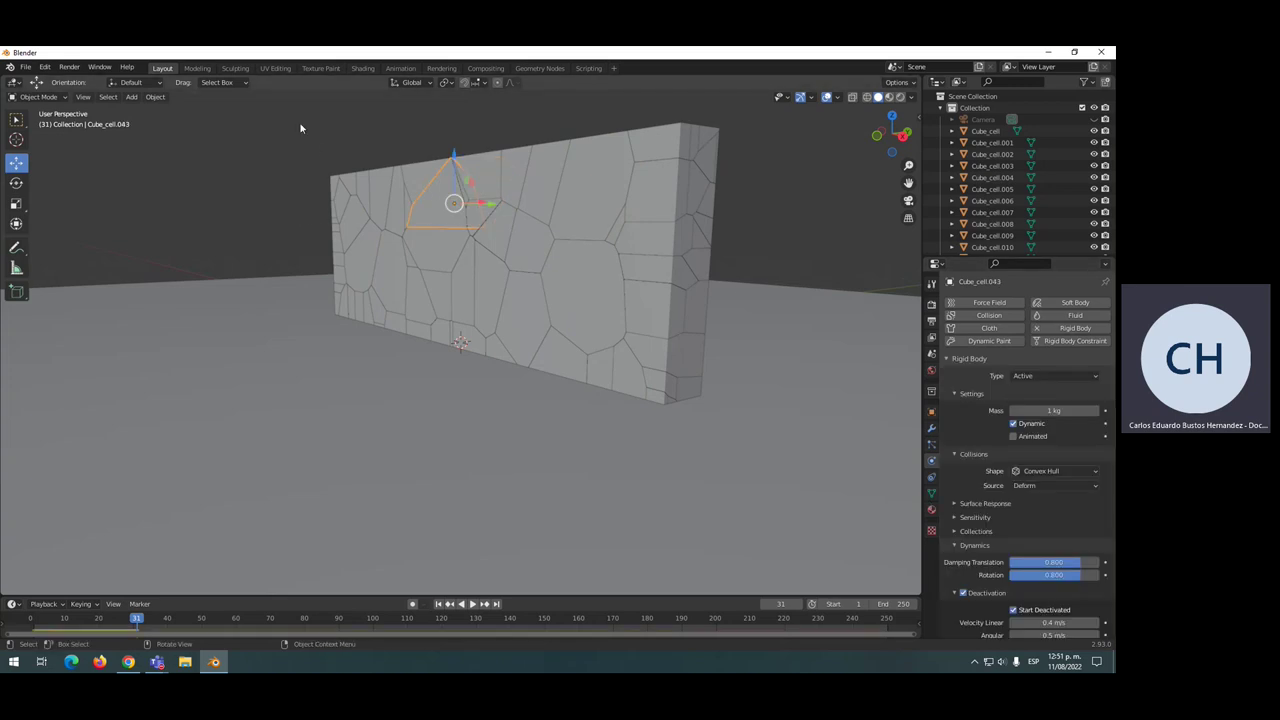
# - Reselect every wall fragment with a box selection in the Right view
pyautogui.moveTo(300, 125); pyautogui.dragTo(759, 416)
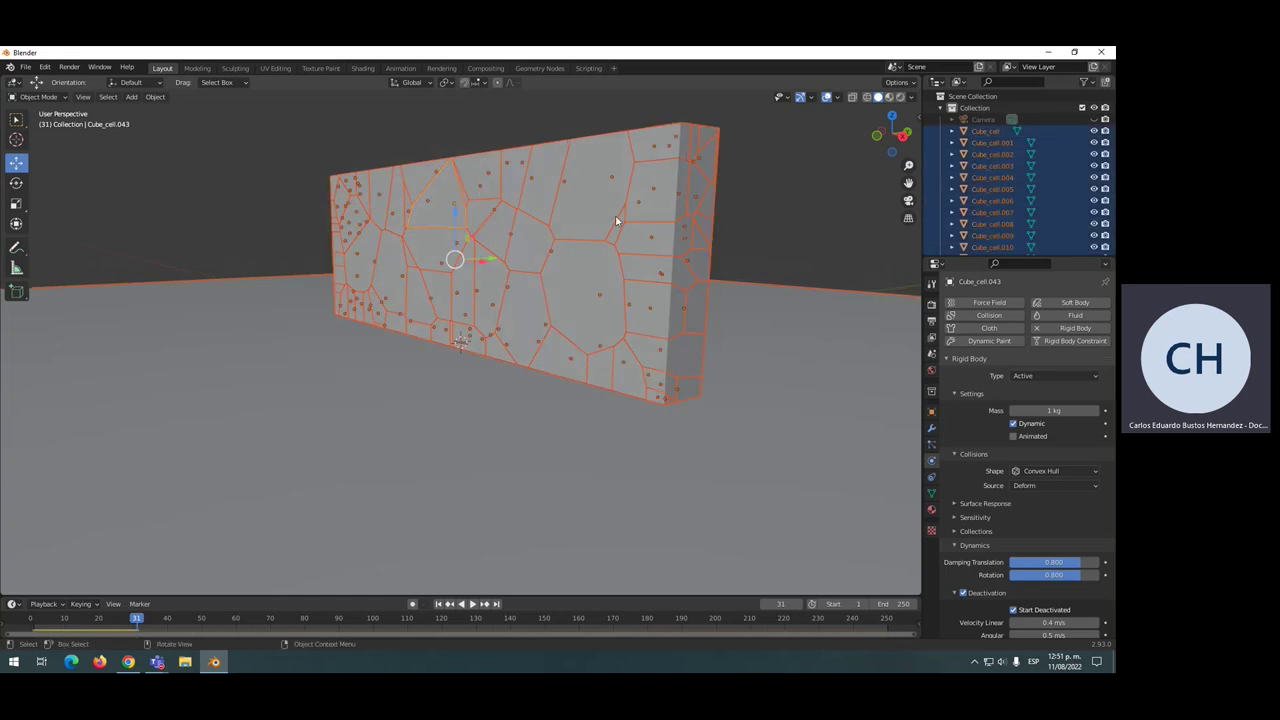
pyautogui.click(283, 123)
pyautogui.press('KP_3')
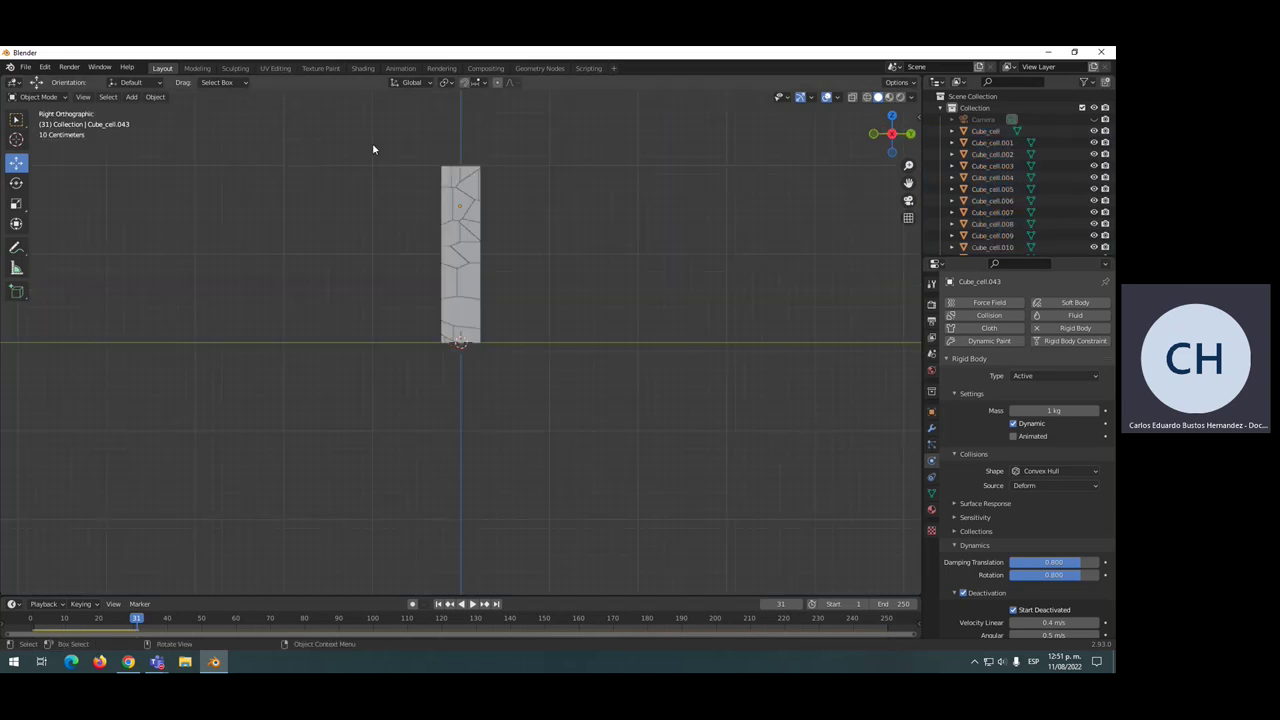
pyautogui.moveTo(370, 124); pyautogui.dragTo(530, 340)
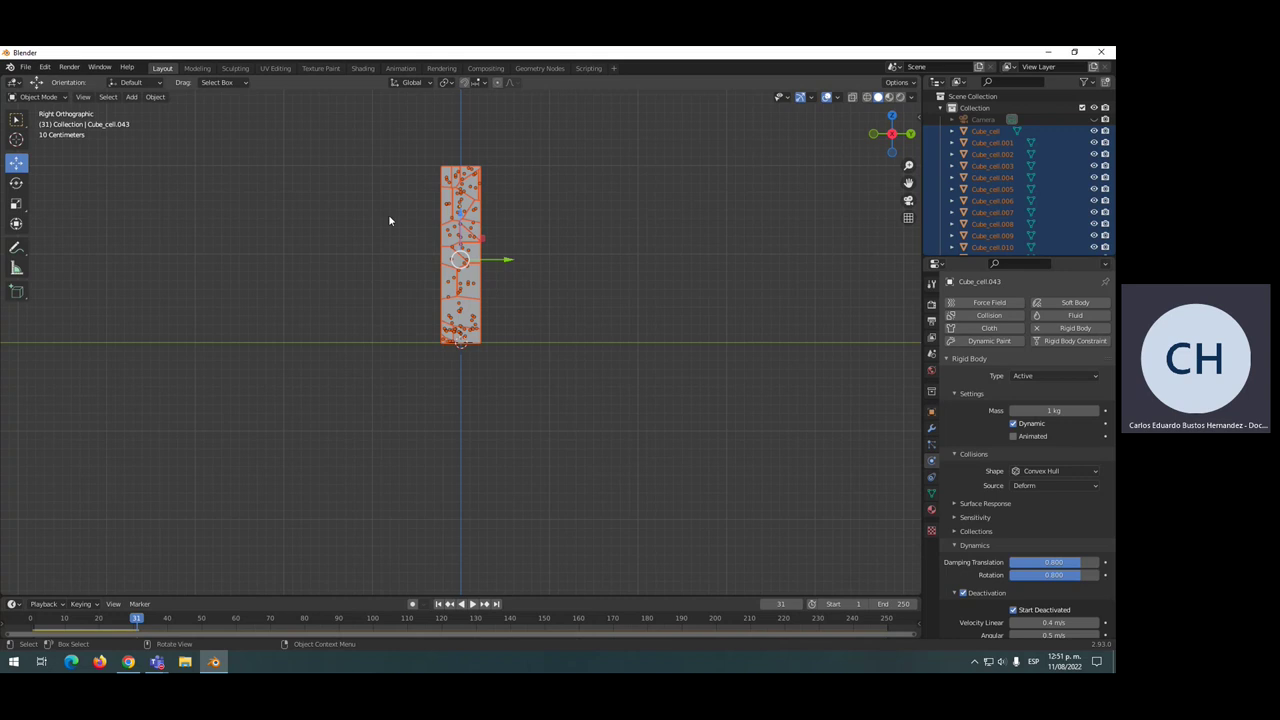
pyautogui.moveTo(389, 220)
pyautogui.mouseDown(button='middle')
pyautogui.moveTo(438, 239)
pyautogui.moveTo(442, 228)
pyautogui.mouseUp(button='middle')
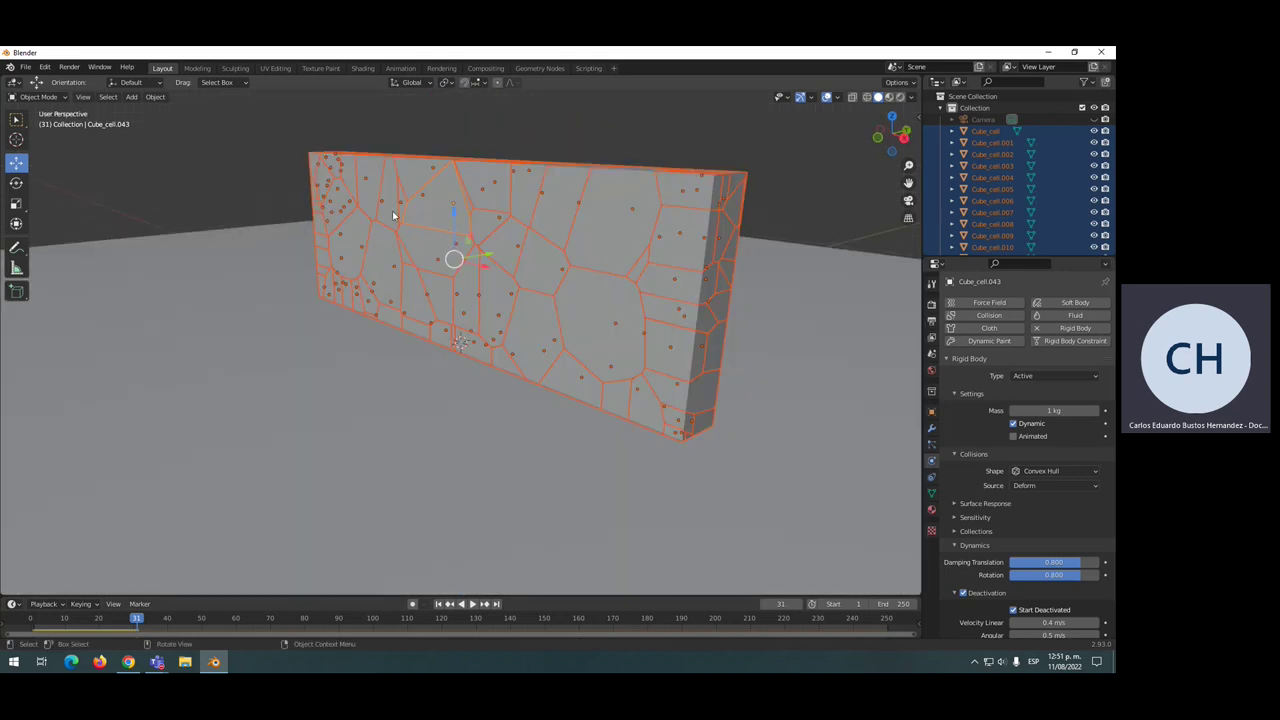
# - Copy Cube_cell.043's rigid body settings to all cells and confirm Cube_cell.034 shows 0.800 damping
pyautogui.click(156, 97)
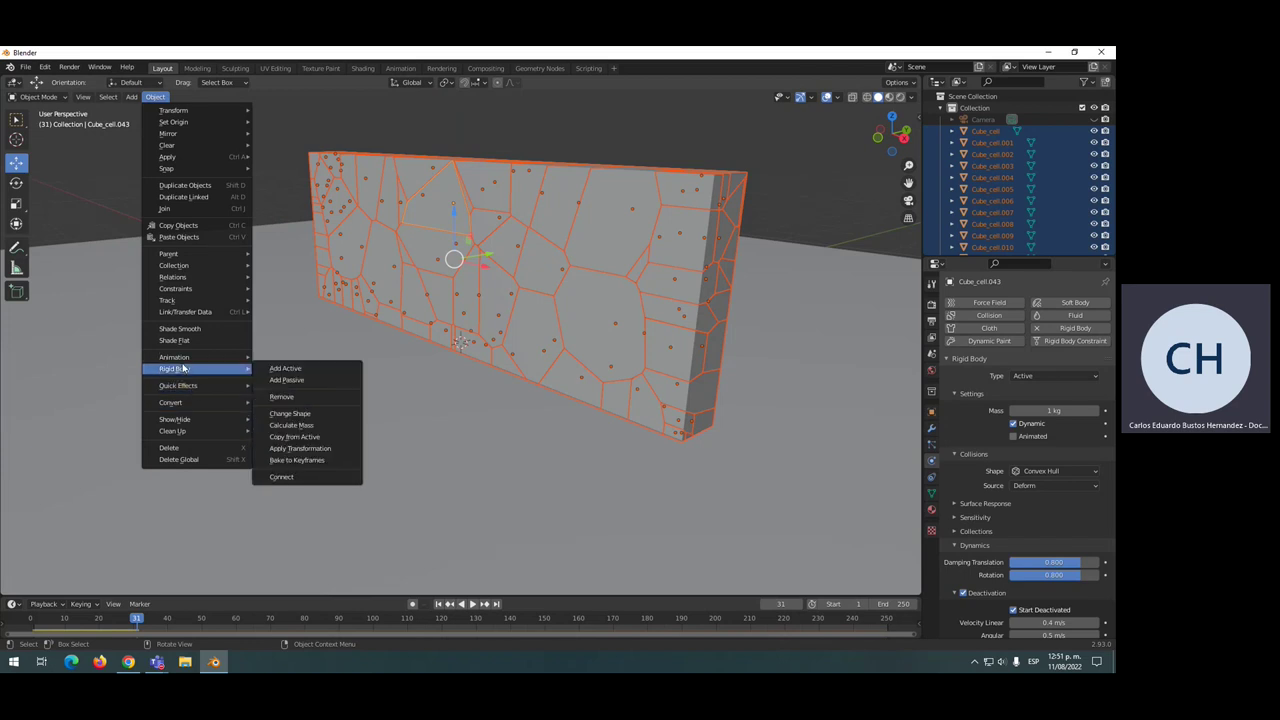
pyautogui.moveTo(175, 368)
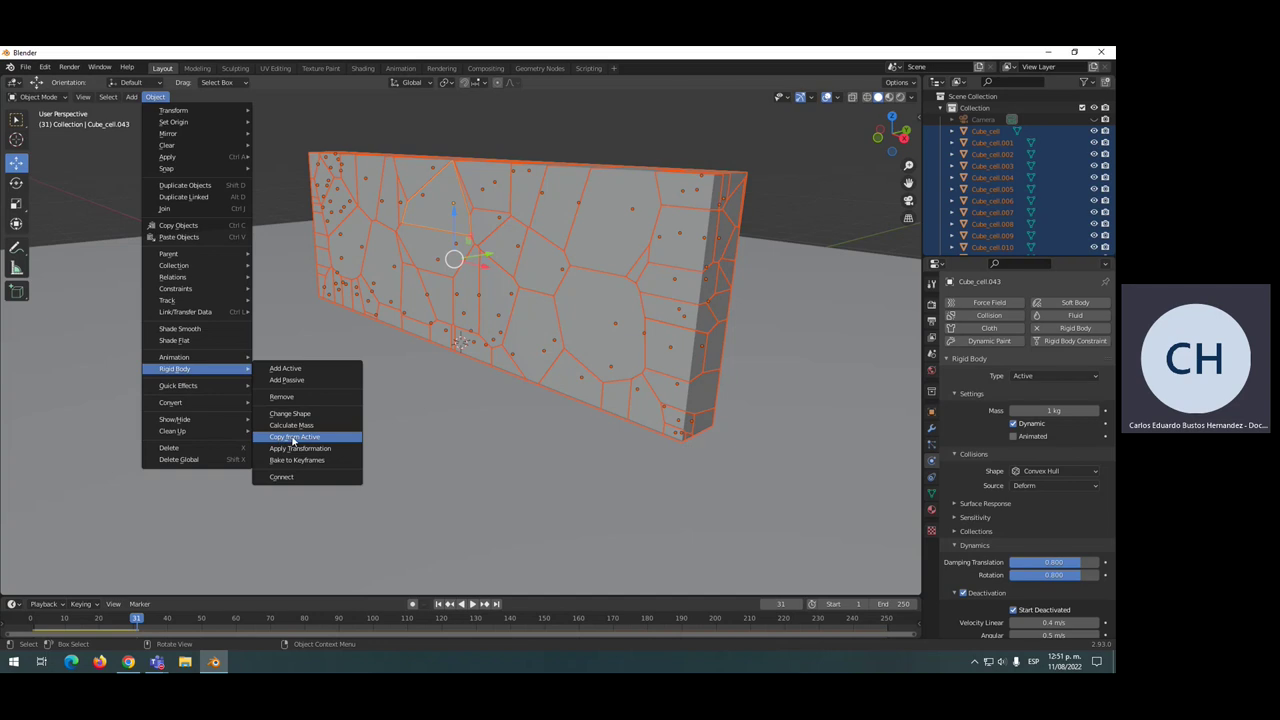
pyautogui.click(293, 438)
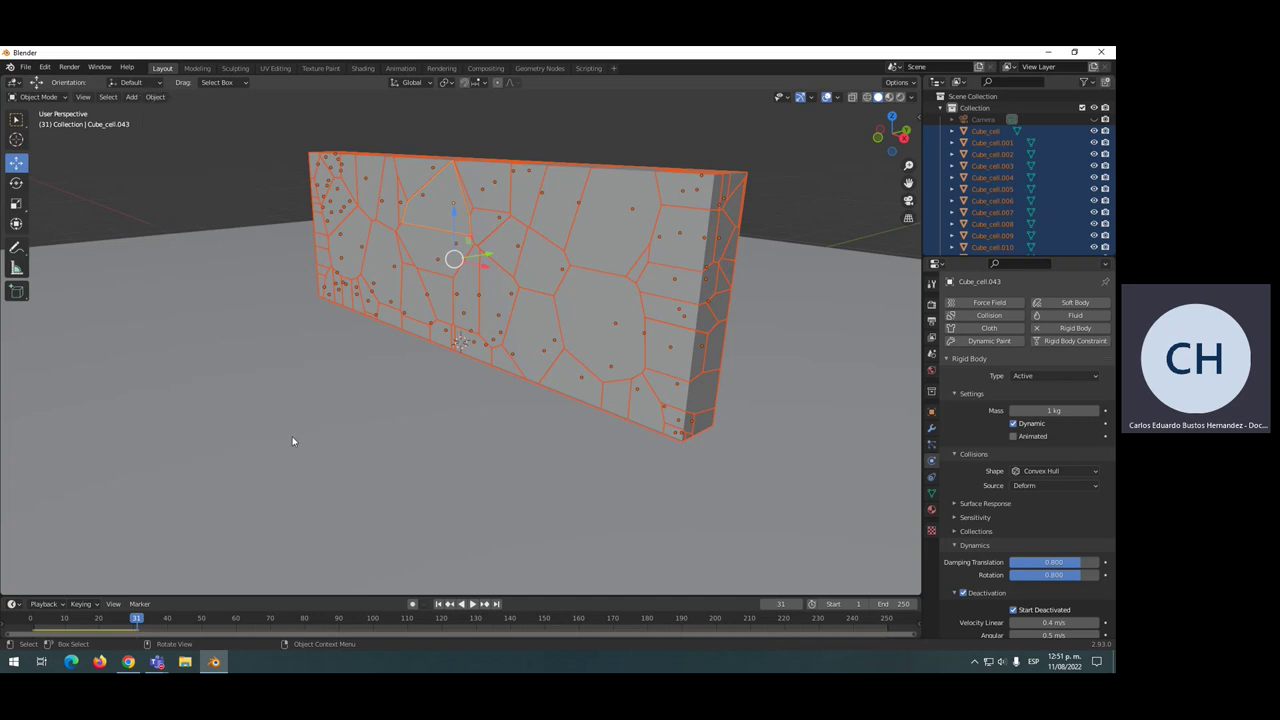
pyautogui.click(565, 138)
pyautogui.click(580, 206)
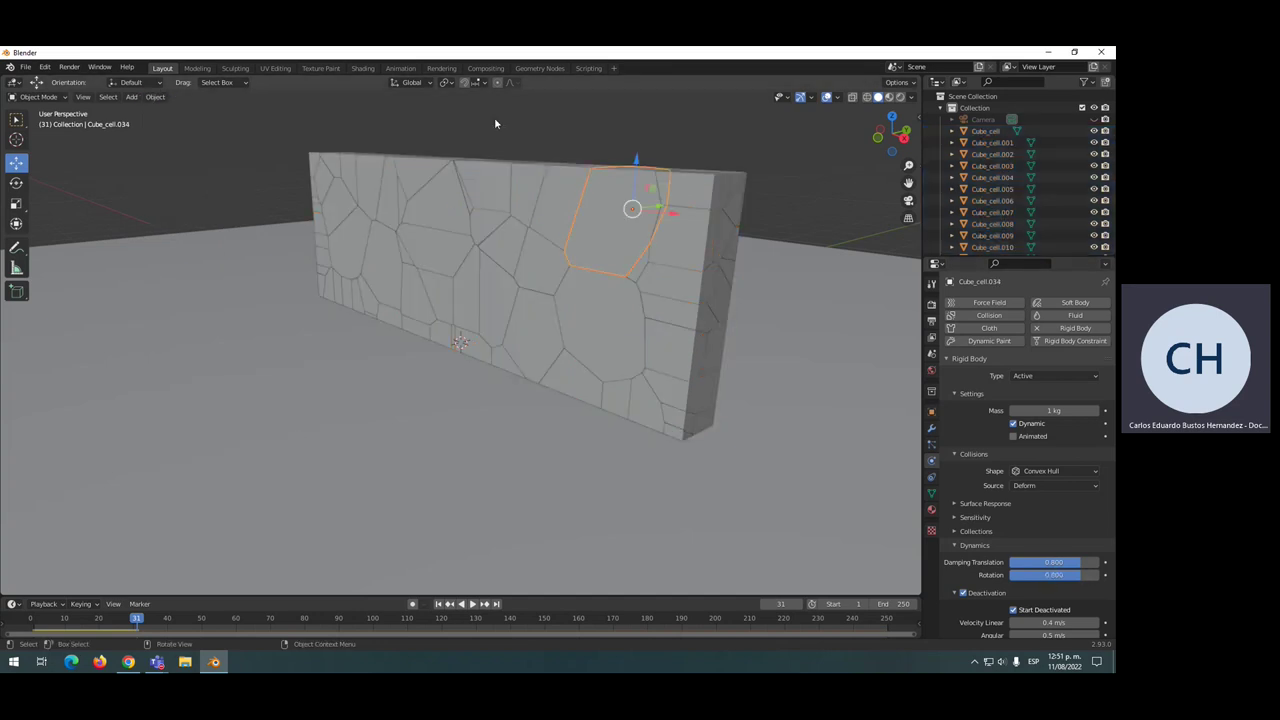
pyautogui.scroll(-1, 505, 140)
pyautogui.scroll(-2, 470, 170)
pyautogui.scroll(-2, 450, 182)
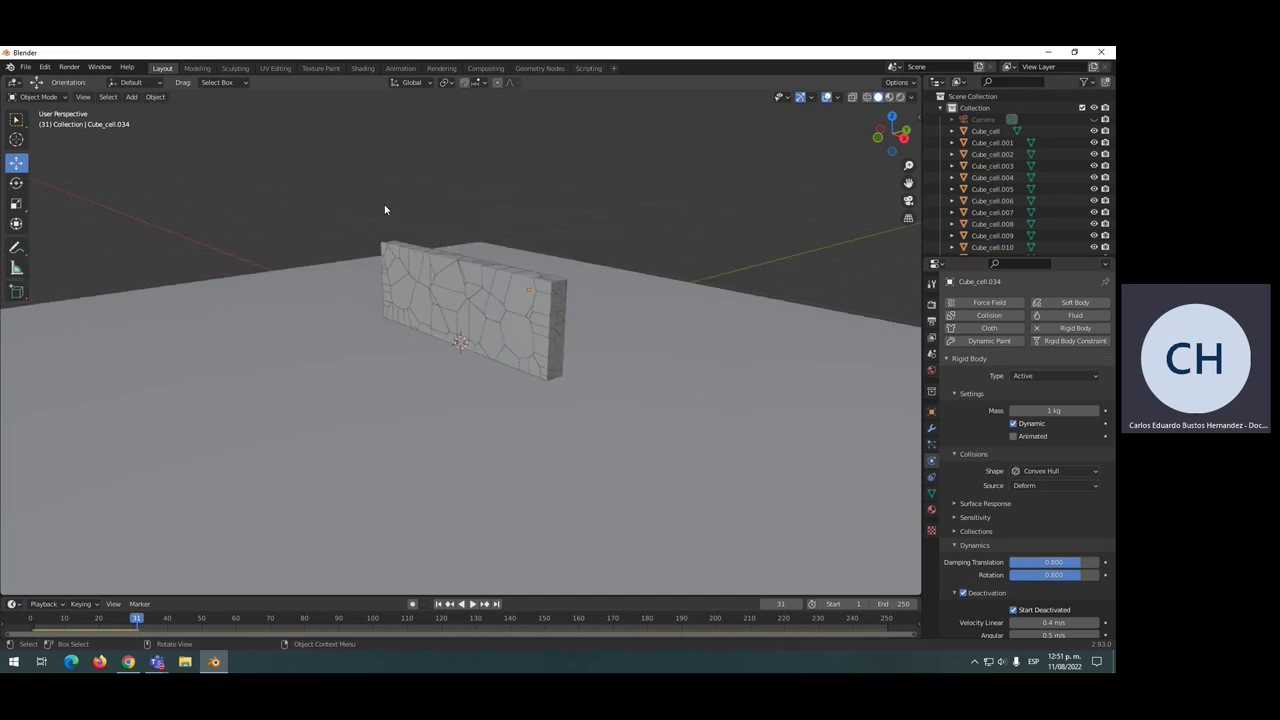
# - Add a UV sphere scaled to 0.277, placed left of the wall and raised 1.3714 m
pyautogui.click(40, 97)
pyautogui.hotkey('shift', 'a')
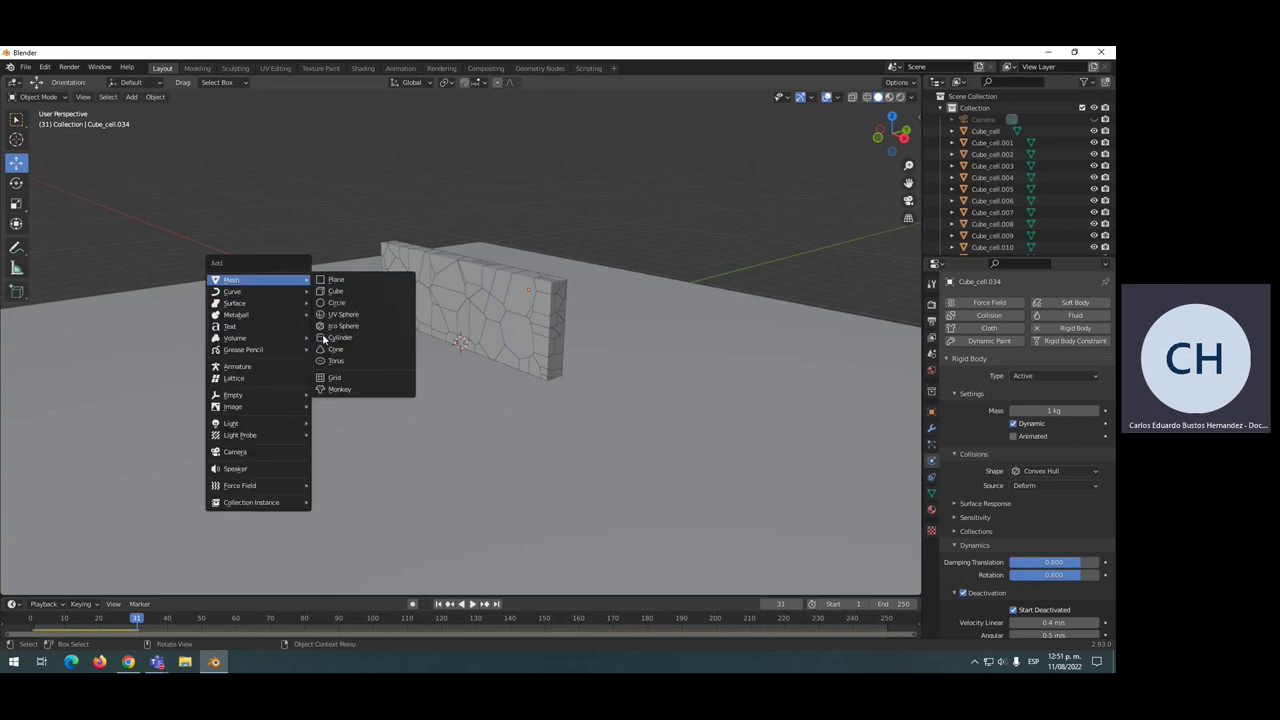
pyautogui.click(340, 314)
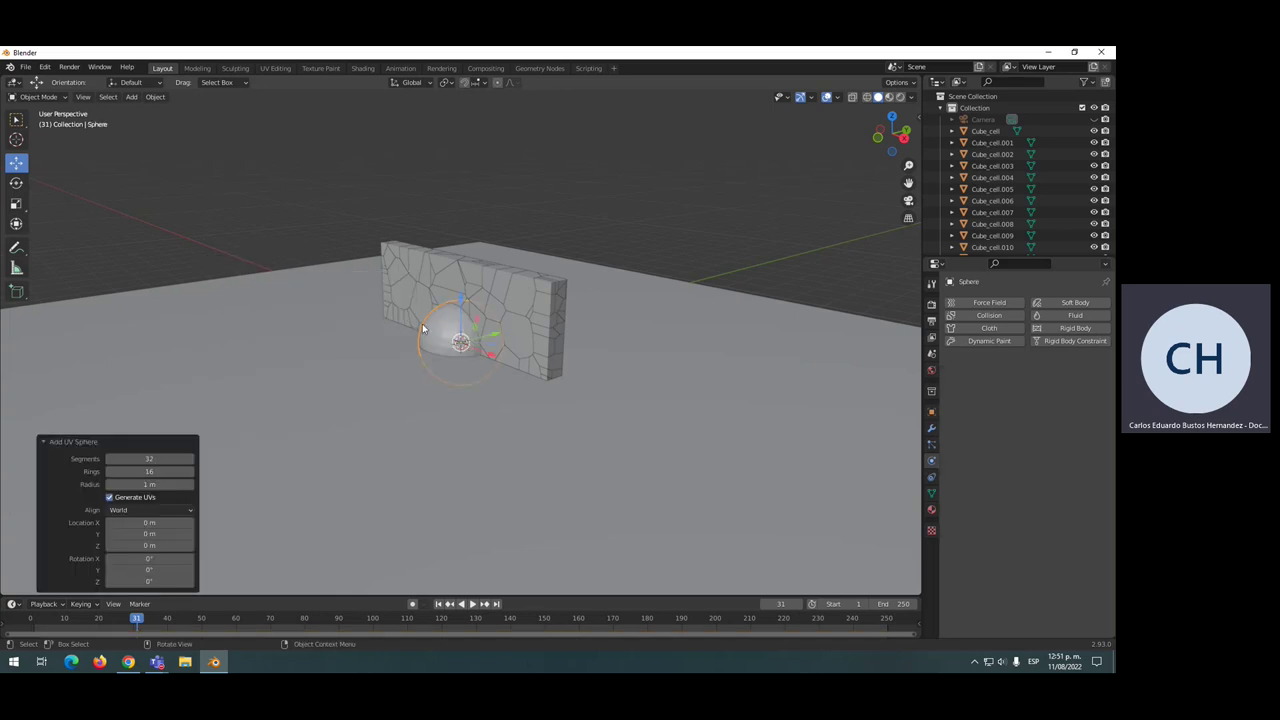
pyautogui.press('s')
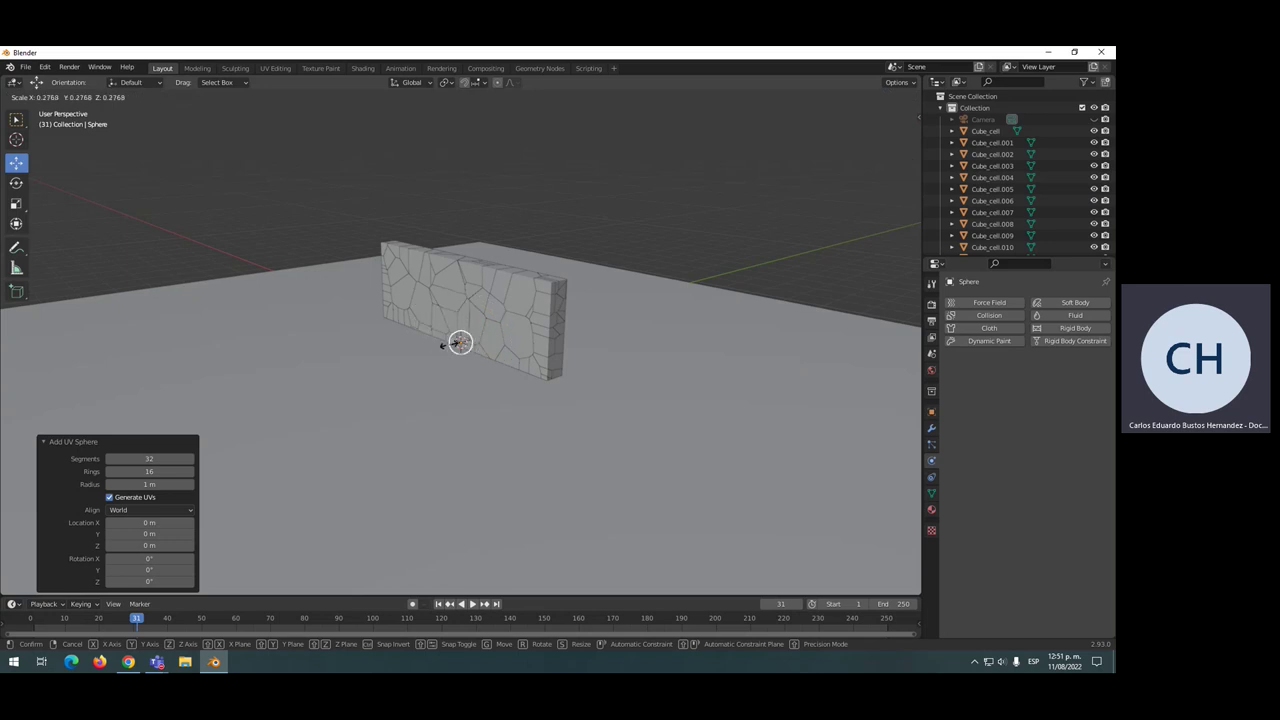
pyautogui.click(452, 351)
pyautogui.moveTo(491, 339)
pyautogui.mouseDown()
pyautogui.moveTo(351, 368)
pyautogui.moveTo(312, 273)
pyautogui.mouseUp()
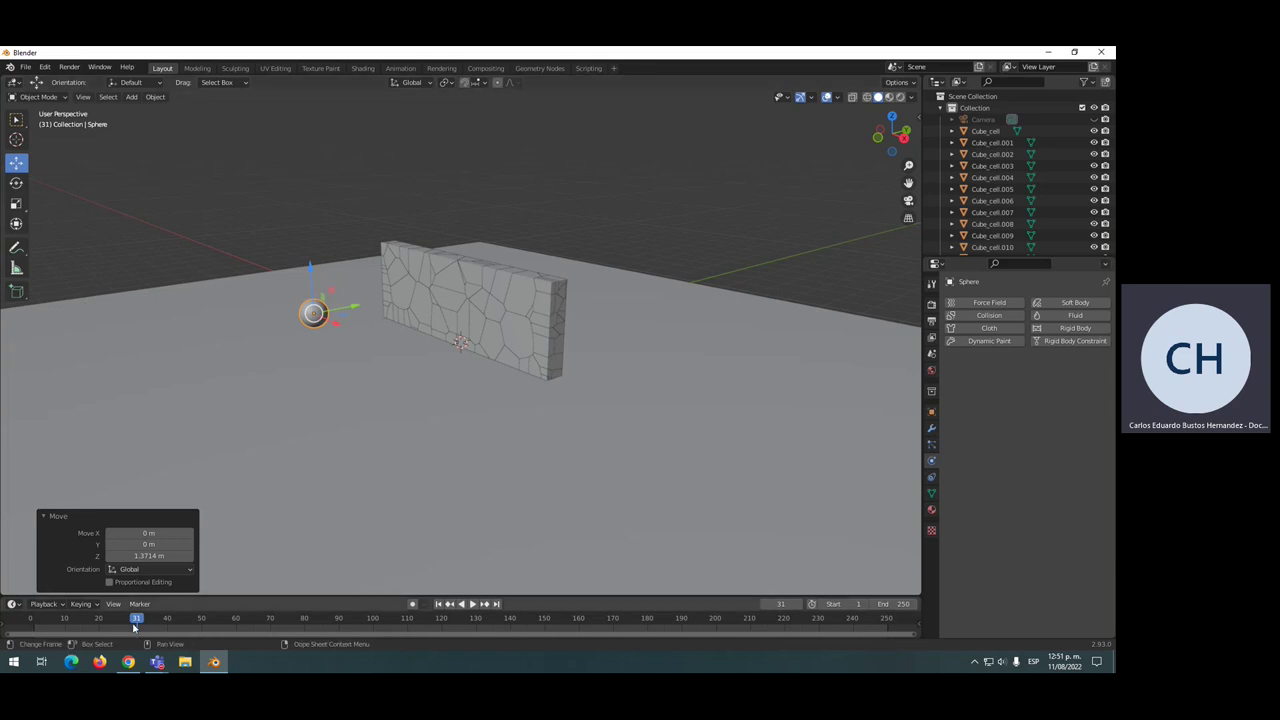
pyautogui.click(31, 618)
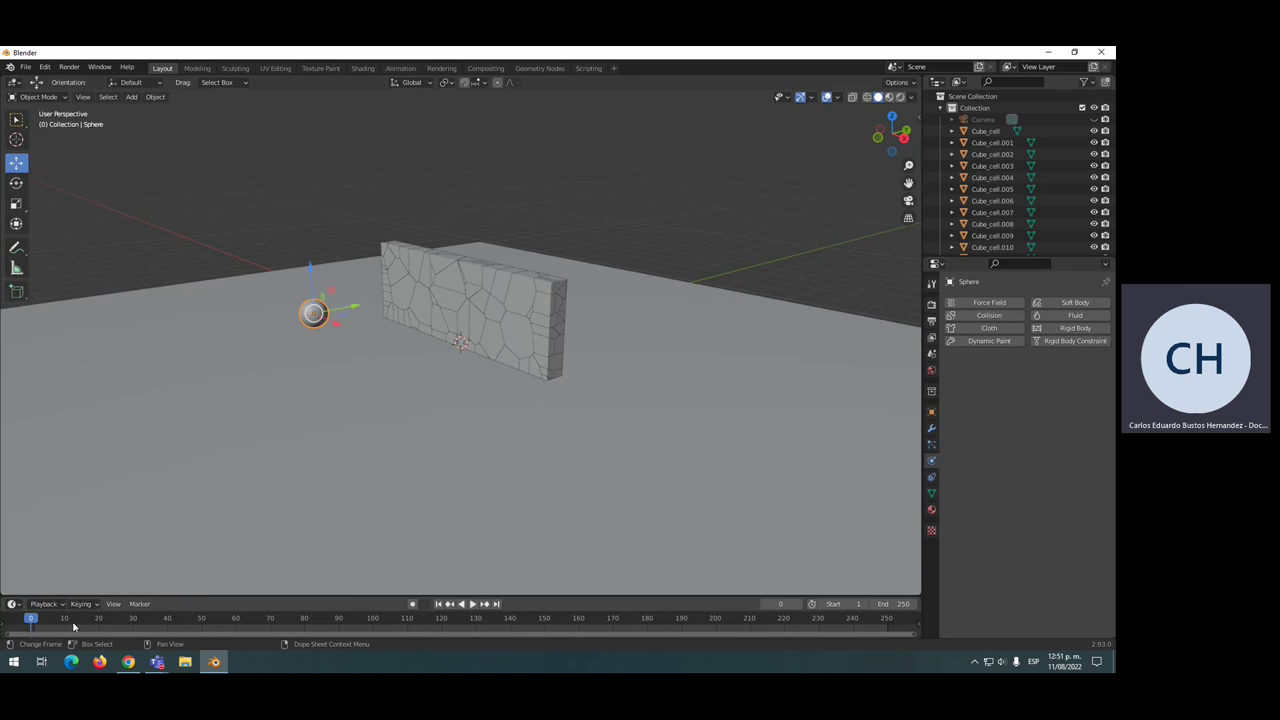
# - Select the sphere and keyframe its location at frame 0
pyautogui.click(302, 307)
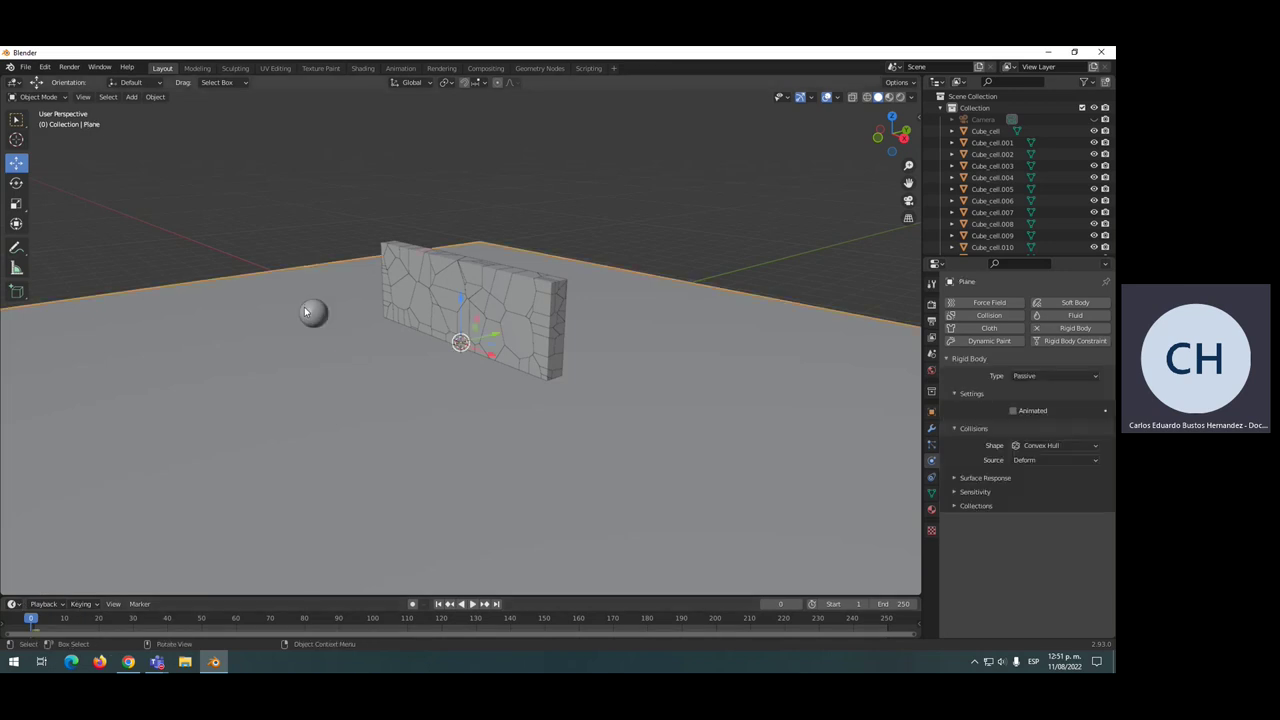
pyautogui.click(304, 306)
pyautogui.press('i')
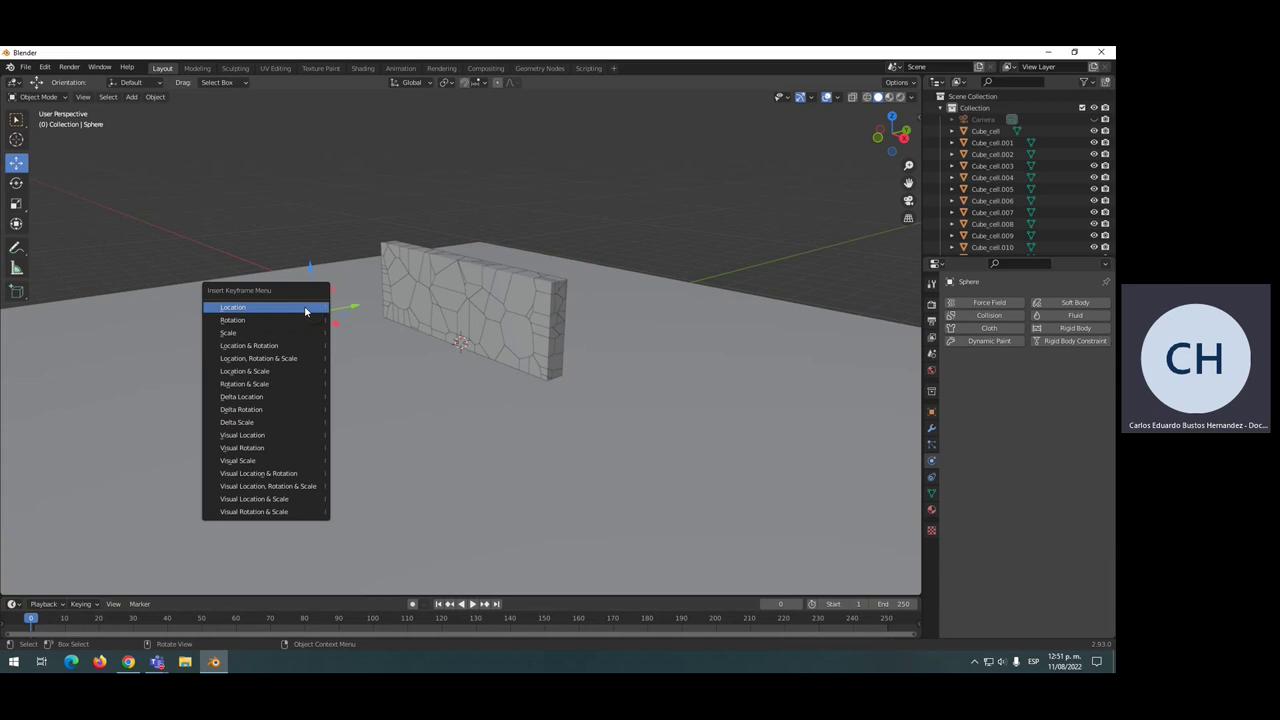
pyautogui.click(305, 310)
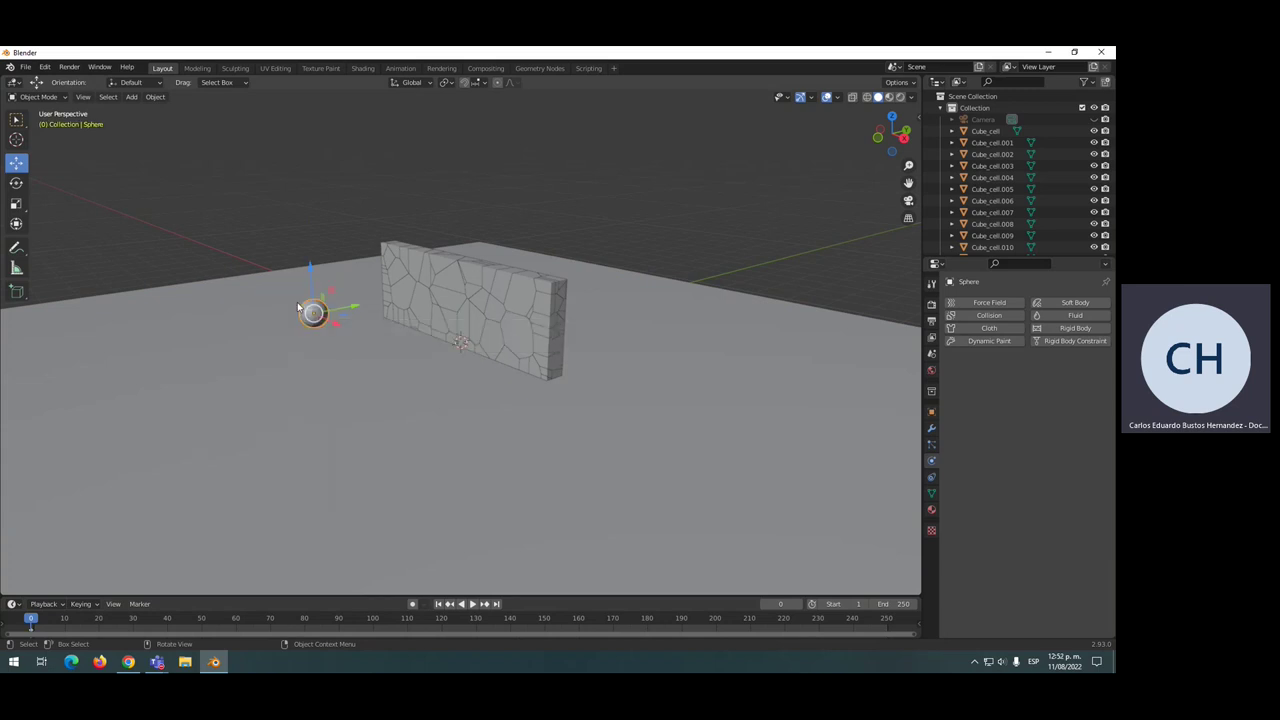
# - At frame 40, move the sphere 6.344 m along Y behind the wall and keyframe its location
pyautogui.press('space')
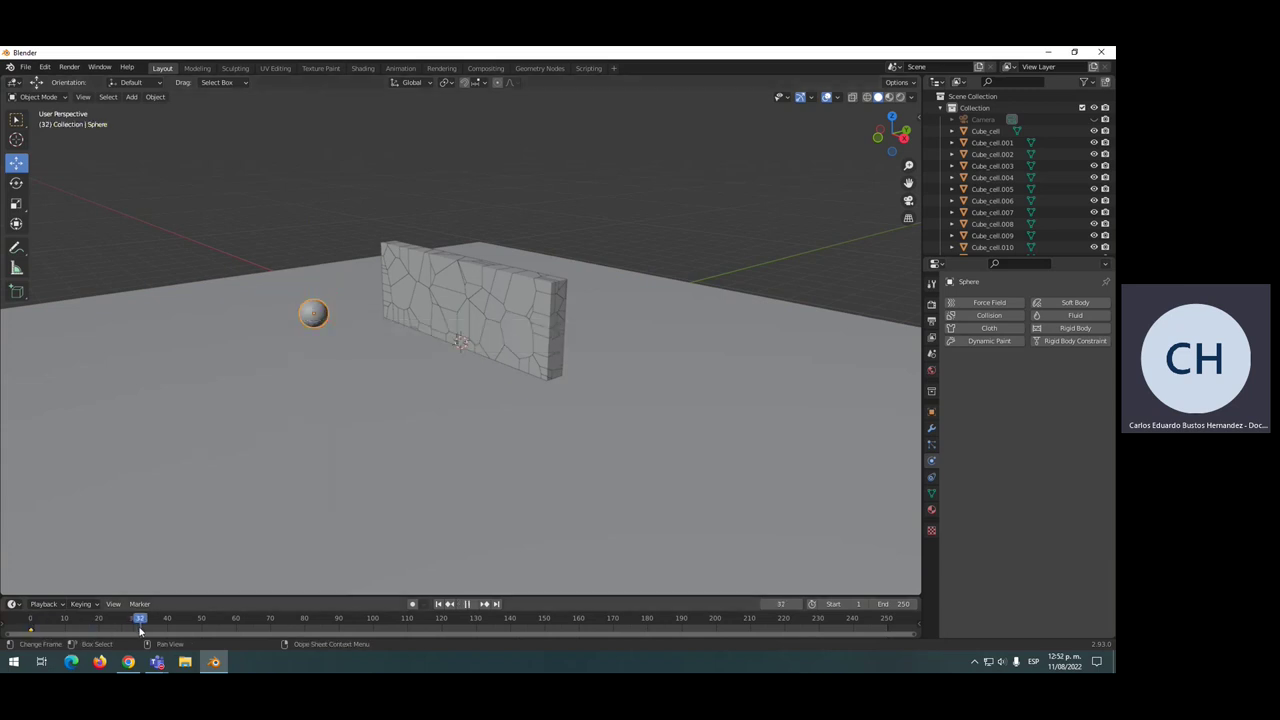
pyautogui.press('space')
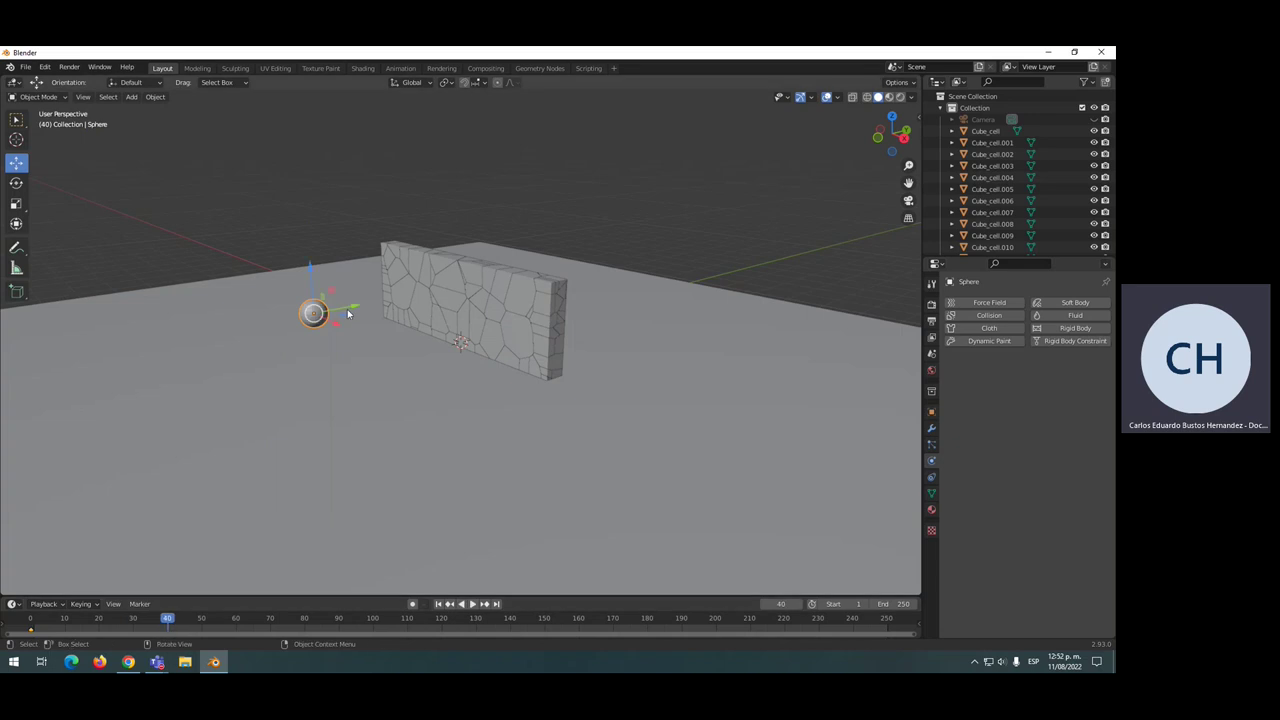
pyautogui.moveTo(348, 313); pyautogui.dragTo(579, 286)
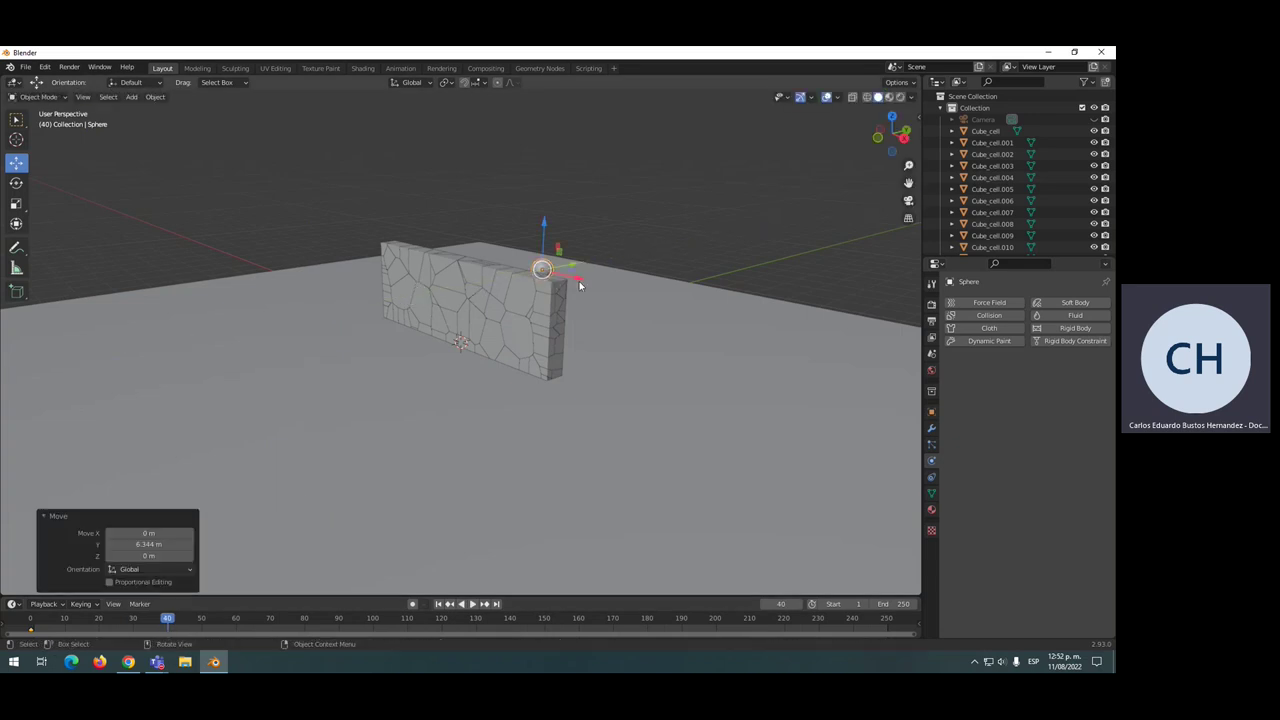
pyautogui.press('i')
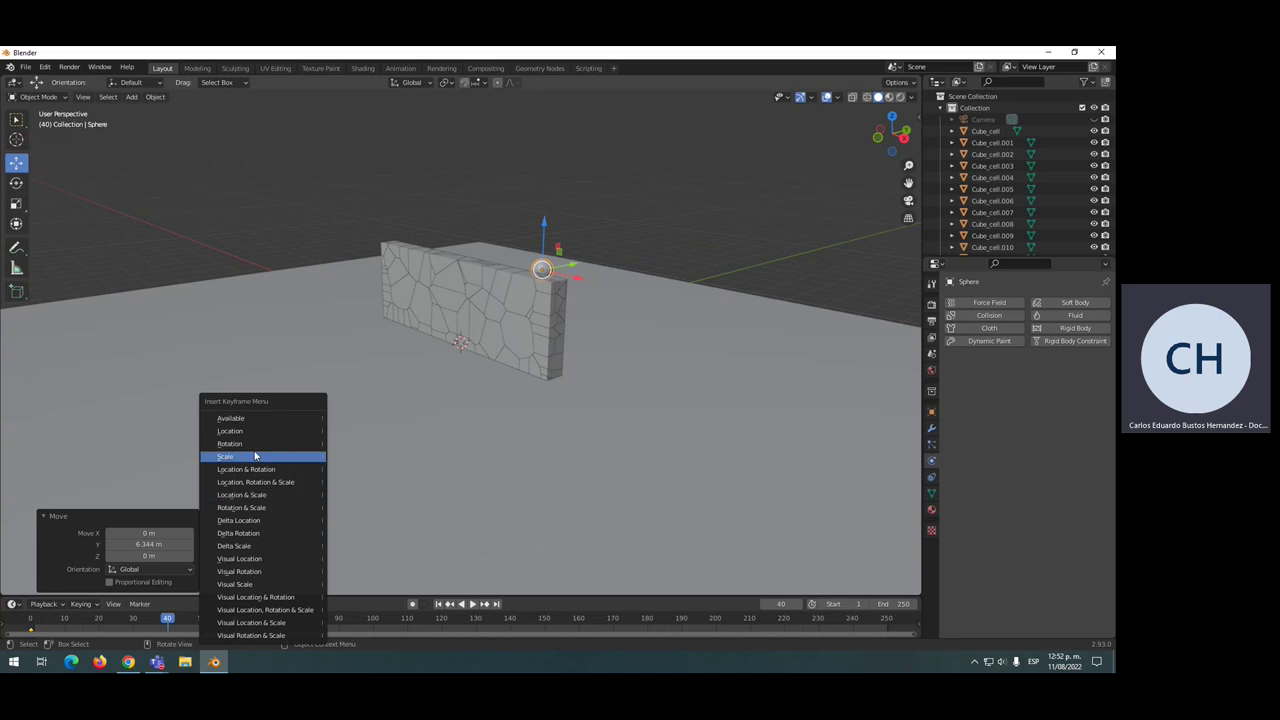
pyautogui.click(320, 435)
pyautogui.press('space')
# - Give the sphere a Rigid Body and test it with a playback
pyautogui.click(53, 623)
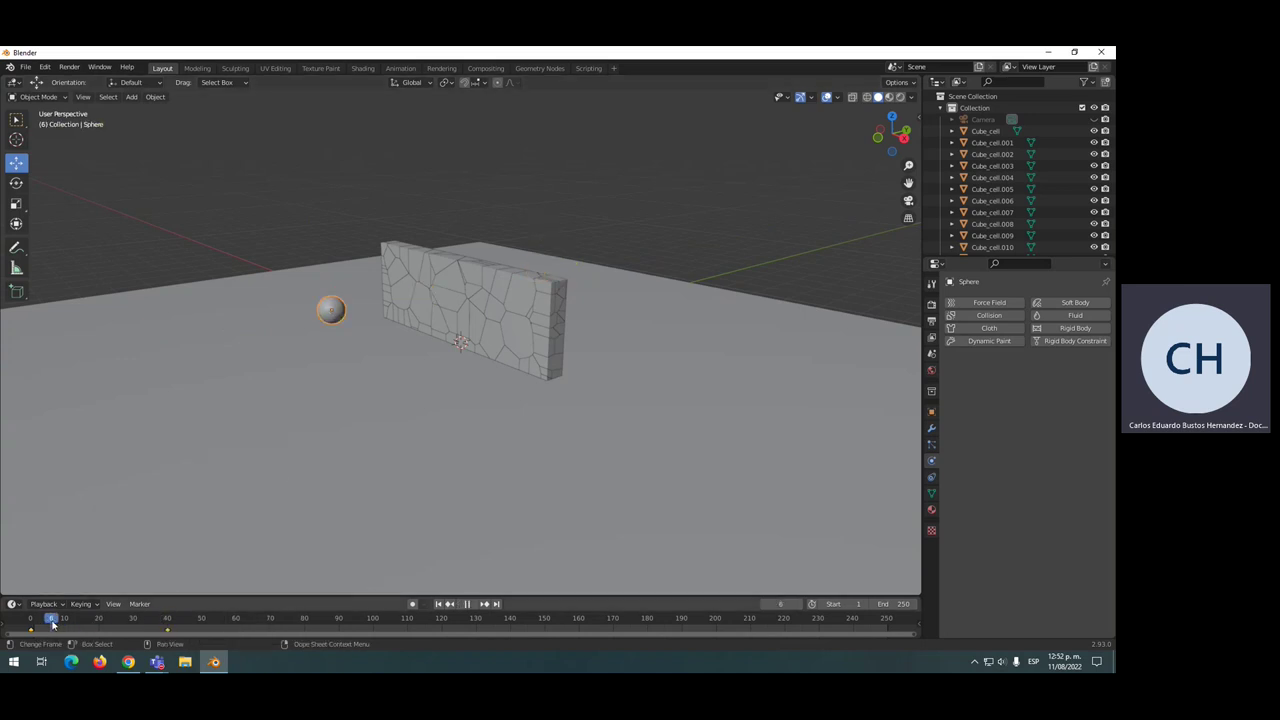
pyautogui.click(36, 620)
pyautogui.press('space')
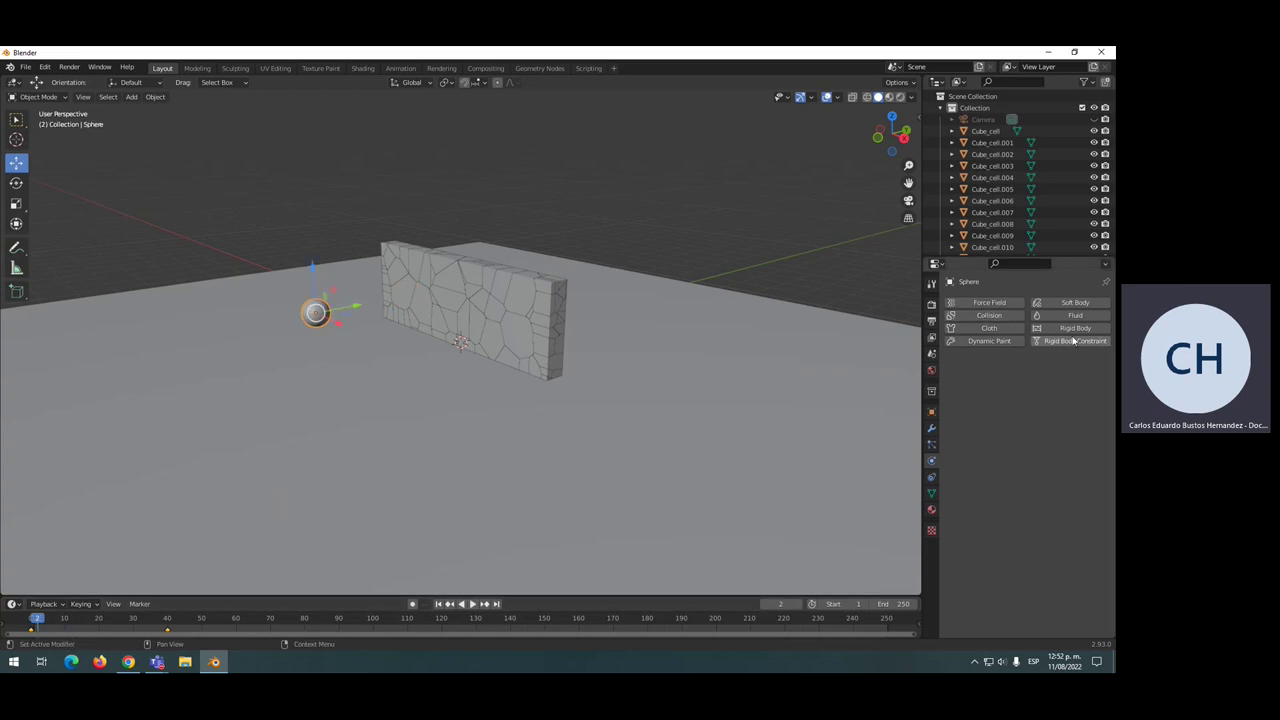
pyautogui.click(1074, 329)
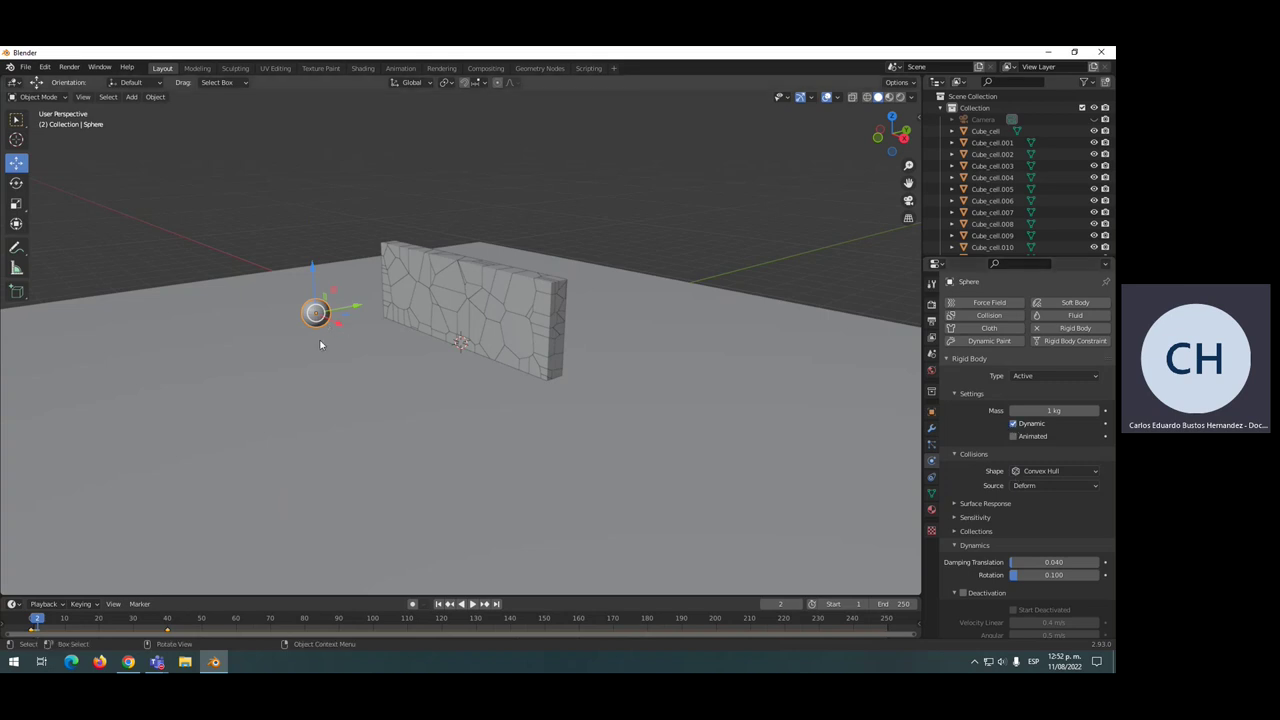
pyautogui.click(471, 605)
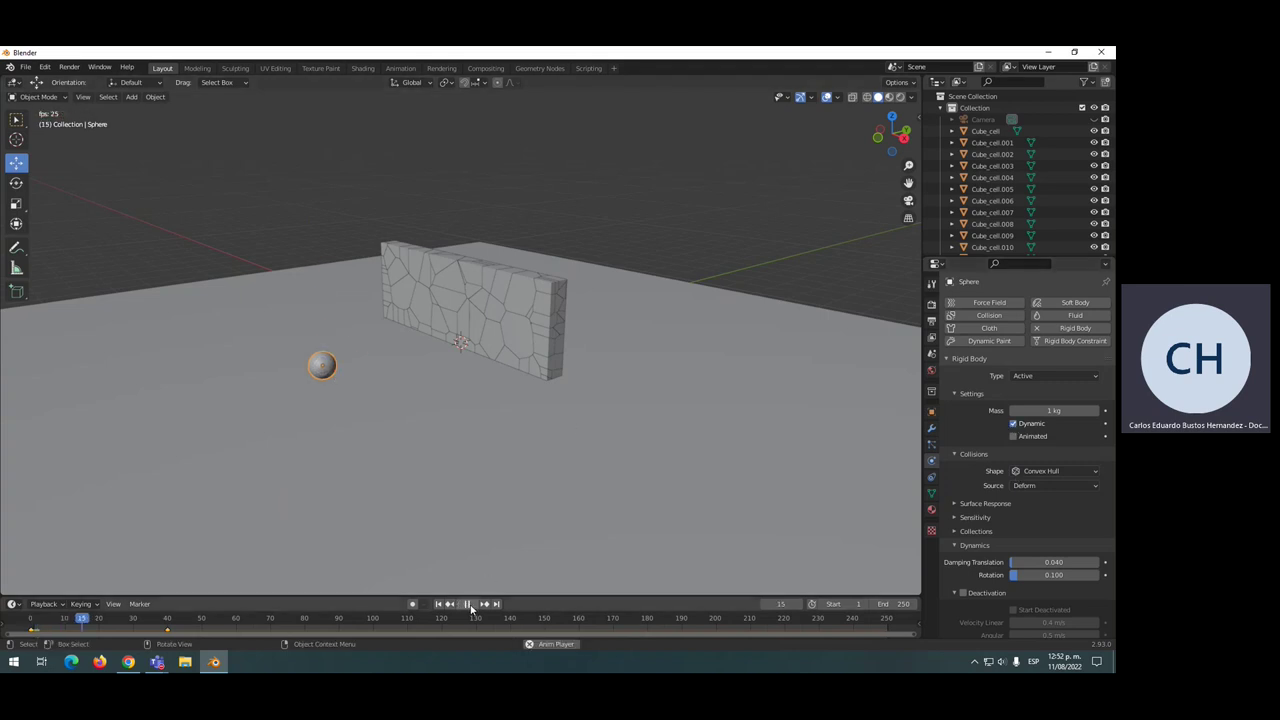
# - Switch the sphere's rigid body from Dynamic to Animated and play to watch the wall shatter
pyautogui.press('Escape')
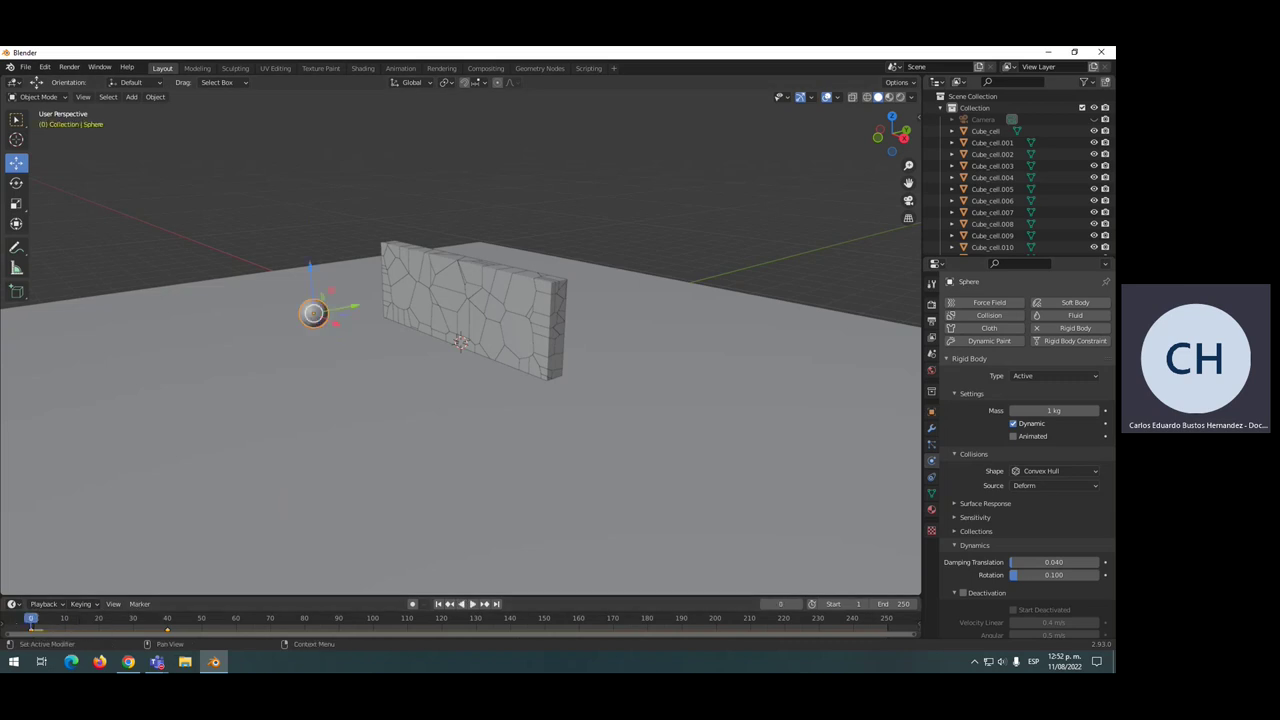
pyautogui.click(1013, 436)
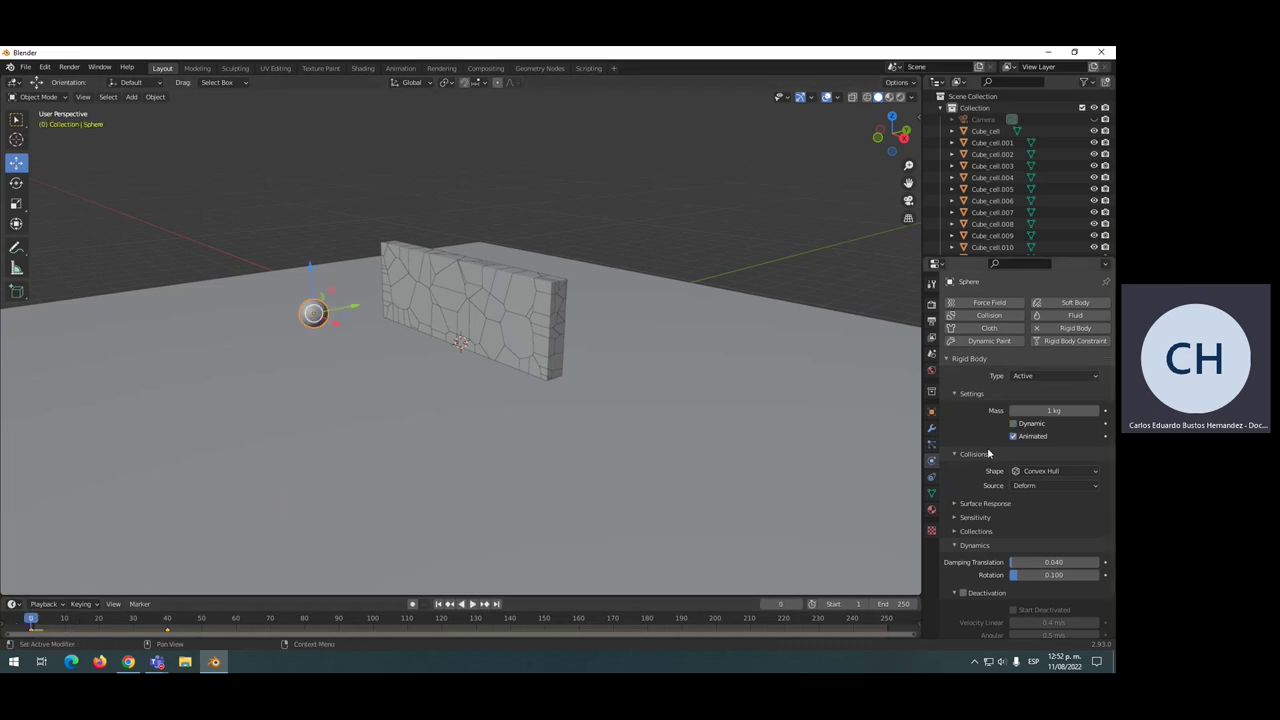
pyautogui.click(472, 604)
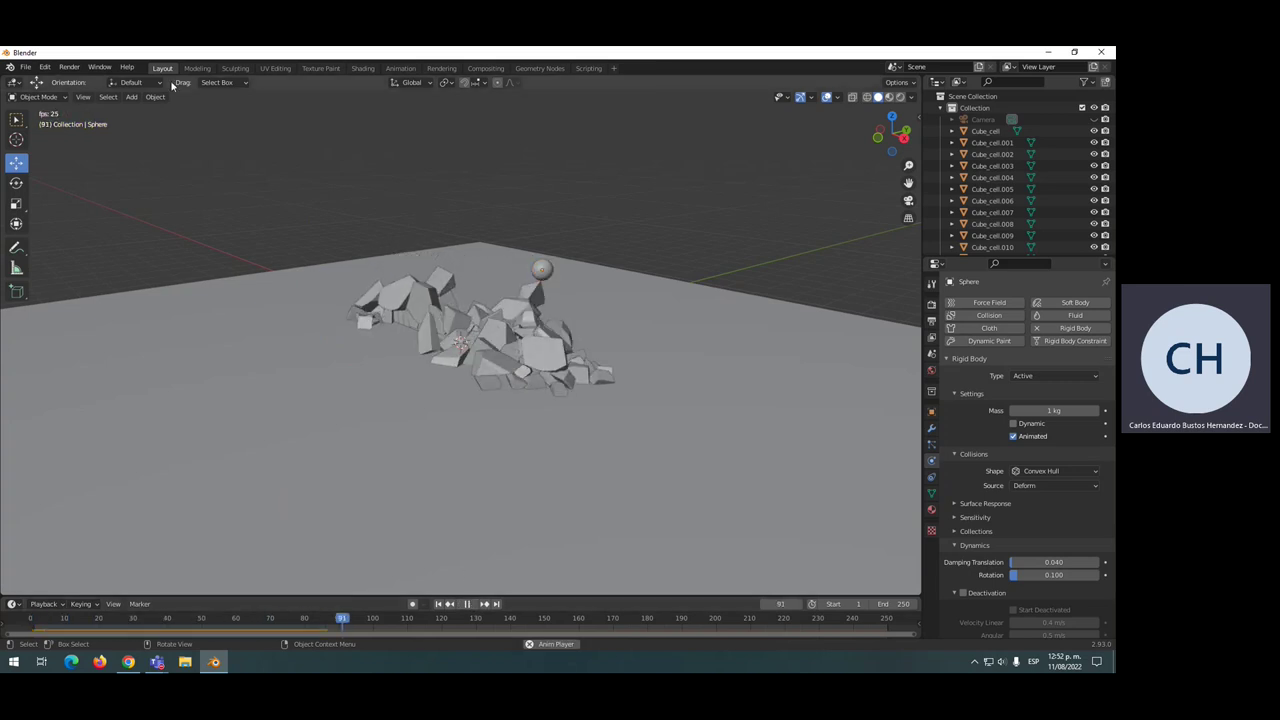
pyautogui.click(25, 67)
pyautogui.moveTo(45, 80)
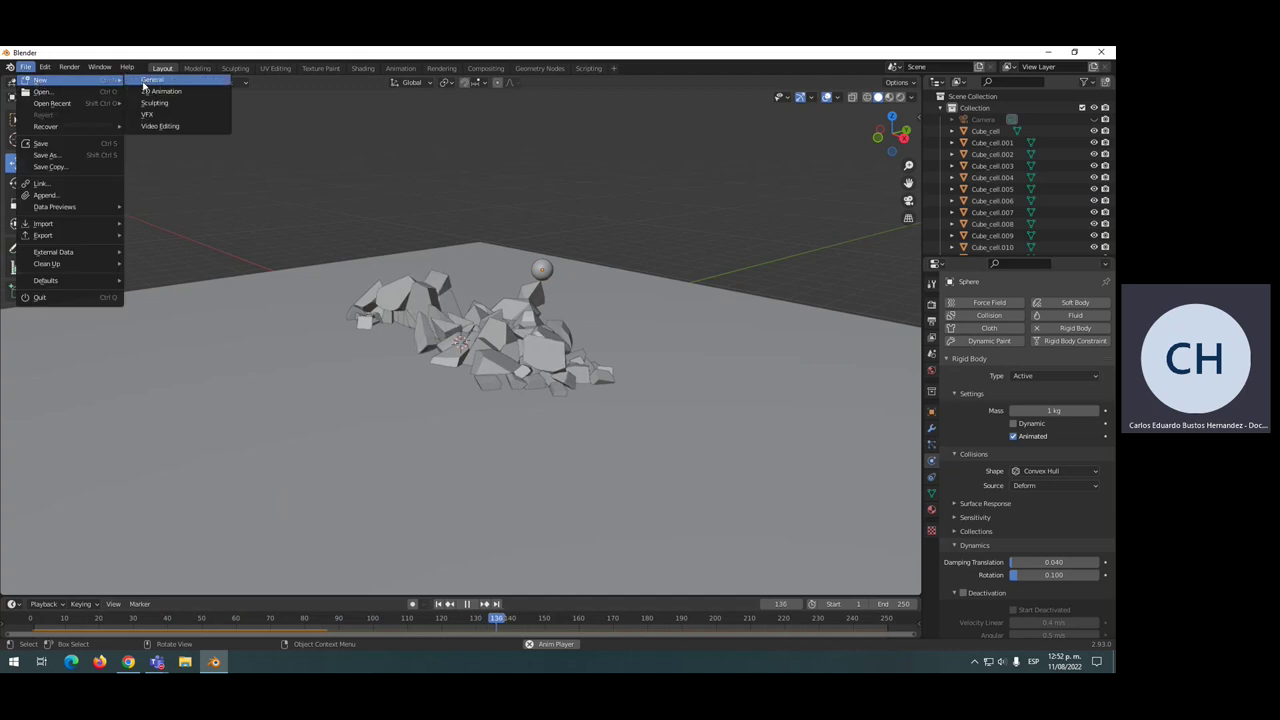
# - Start a new General file without saving the wall project and delete the default cube
pyautogui.click(146, 82)
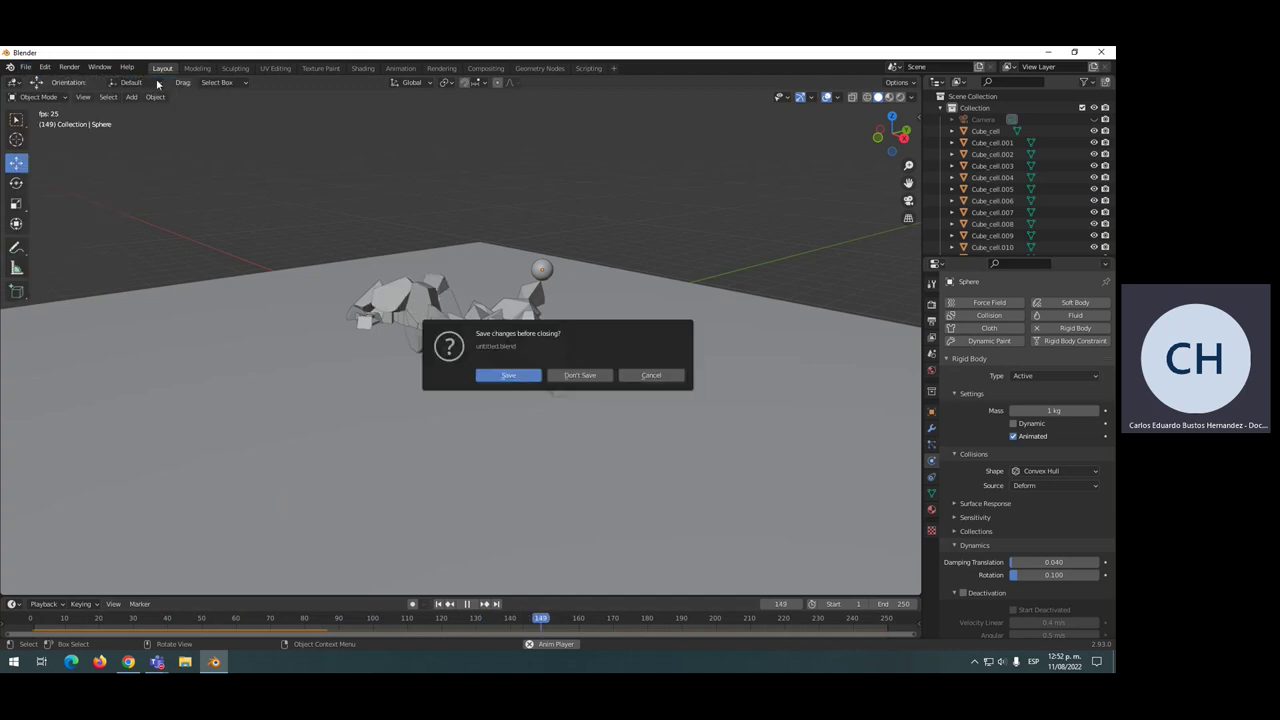
pyautogui.click(565, 377)
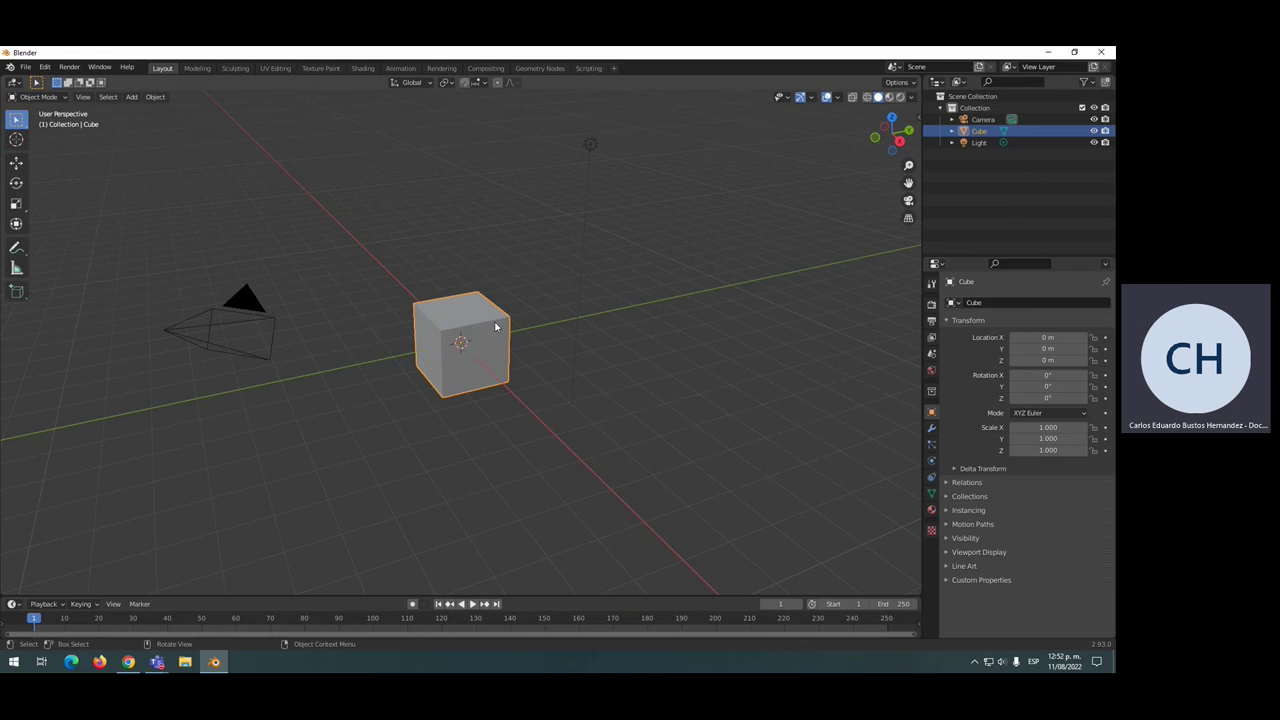
pyautogui.press('Delete')
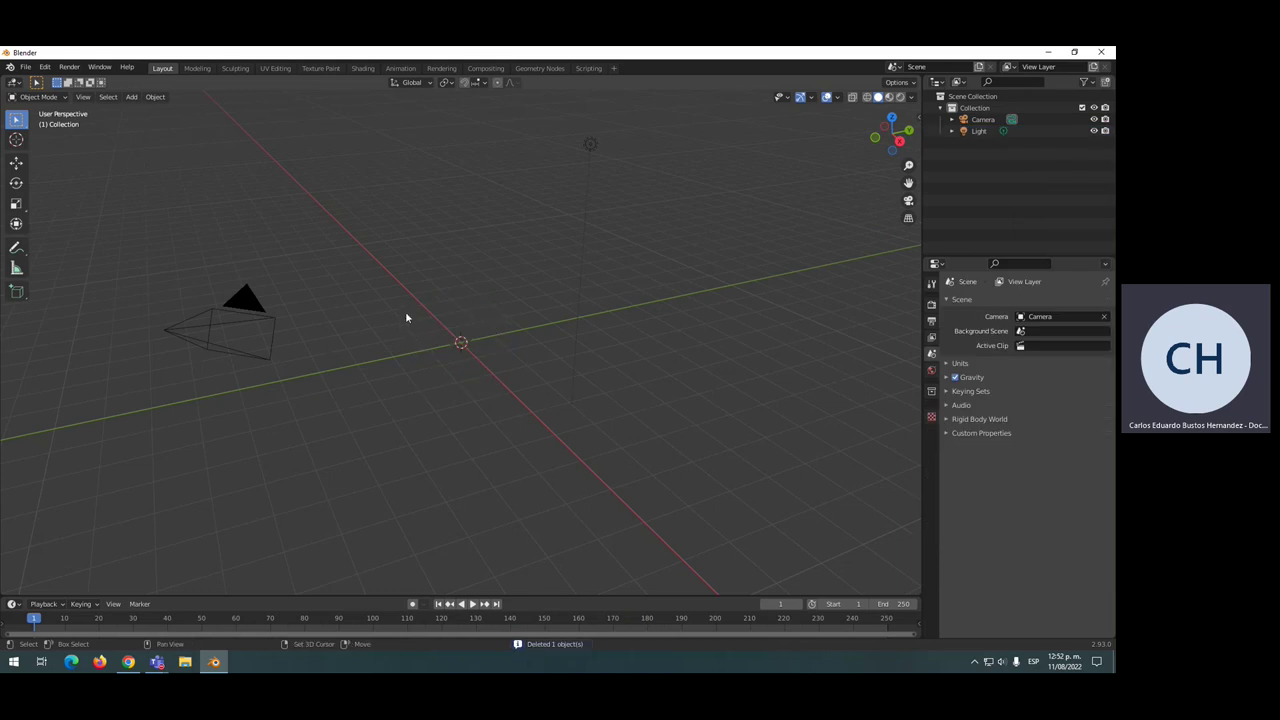
pyautogui.hotkey('shift', 'a')
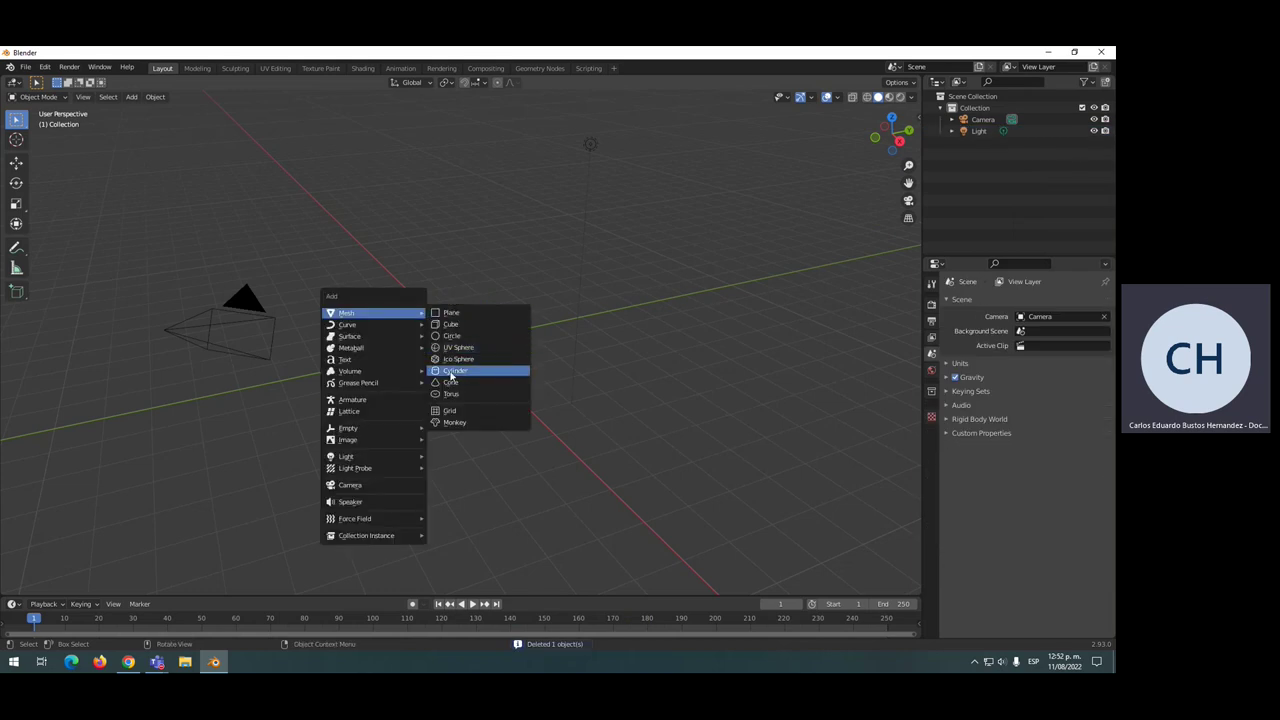
# - Add a cylinder scaled 0.279 across and 5.421 on Z, raised to Location Z 5.5 m
pyautogui.click(451, 372)
pyautogui.press('s')
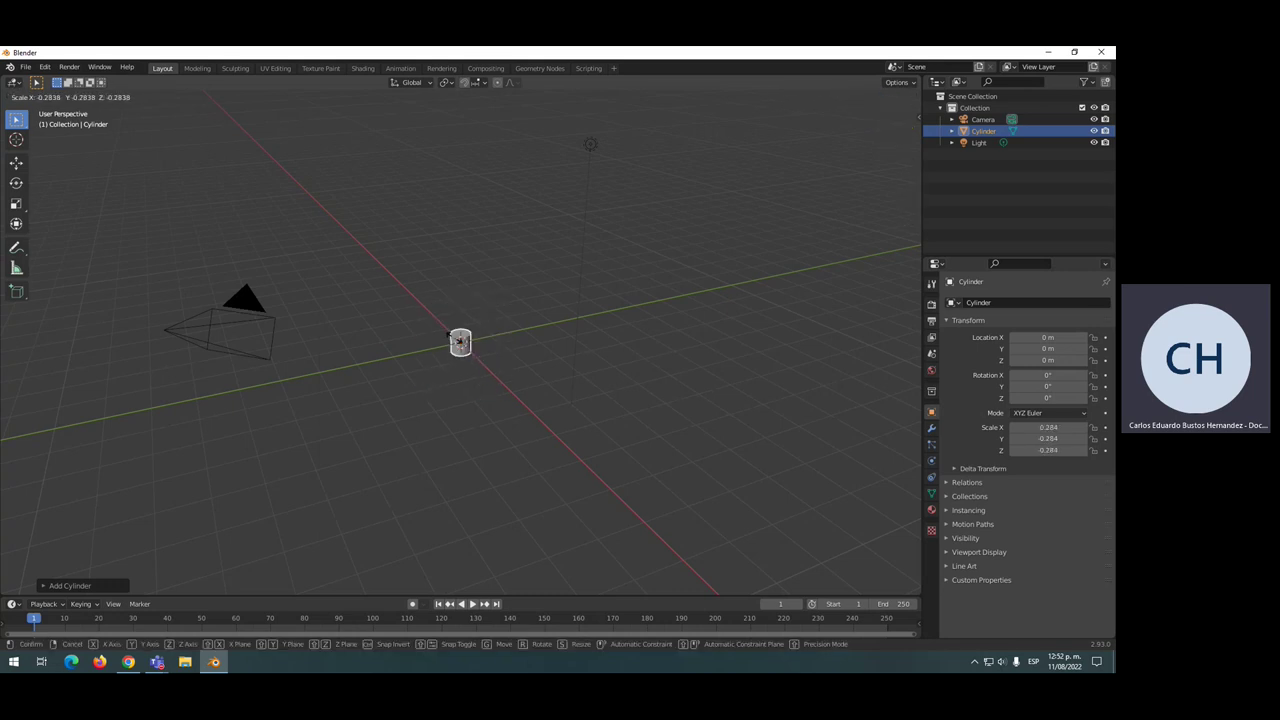
pyautogui.click(451, 346)
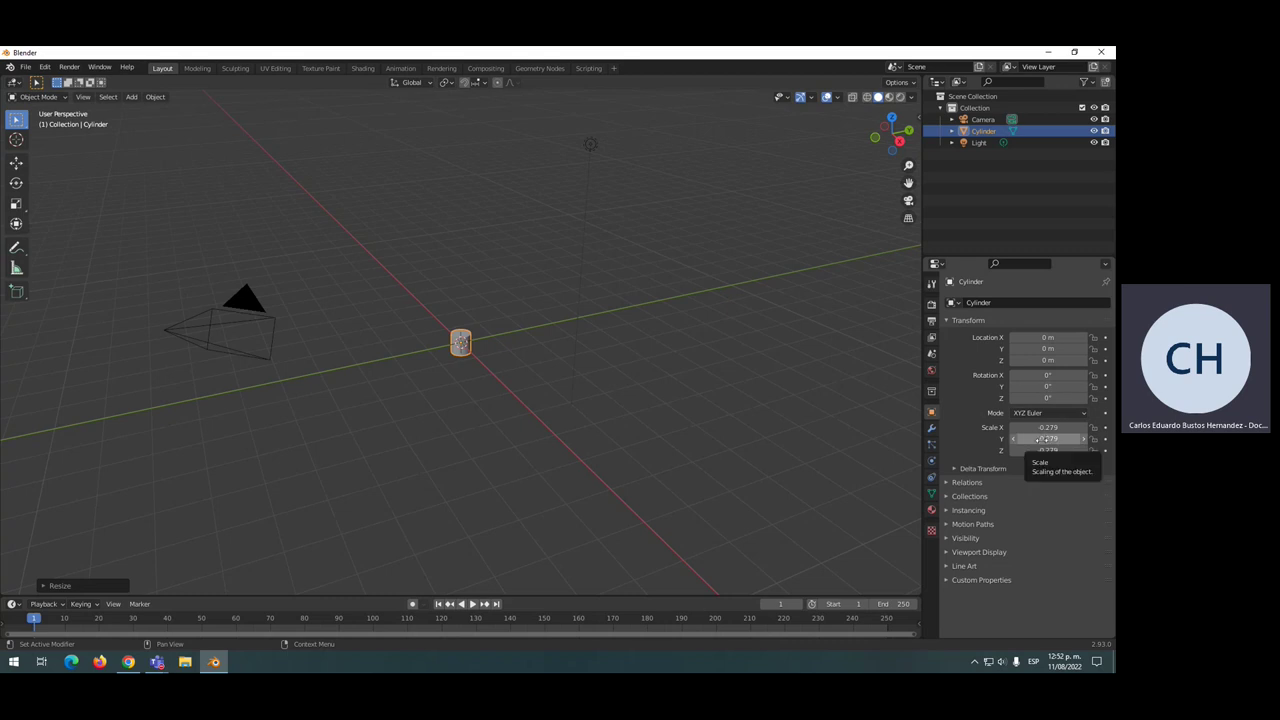
pyautogui.moveTo(1047, 450); pyautogui.dragTo(1100, 450)
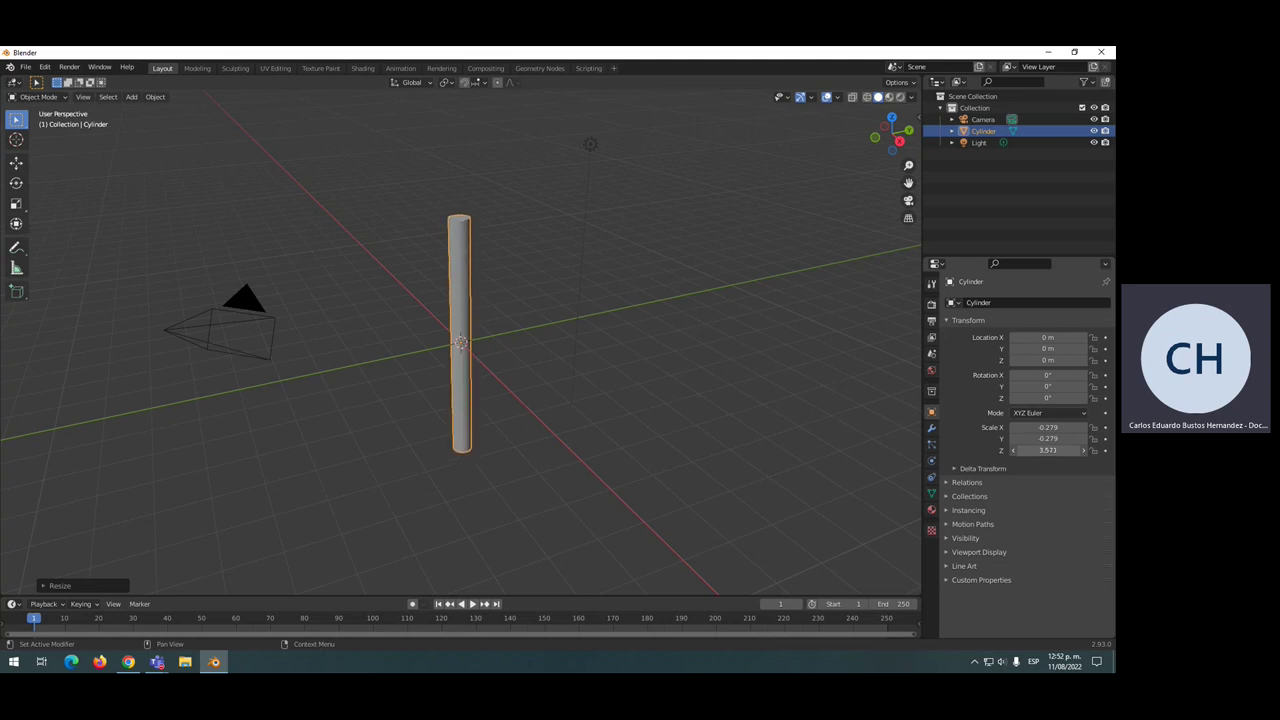
pyautogui.moveTo(1100, 450); pyautogui.dragTo(1006, 408)
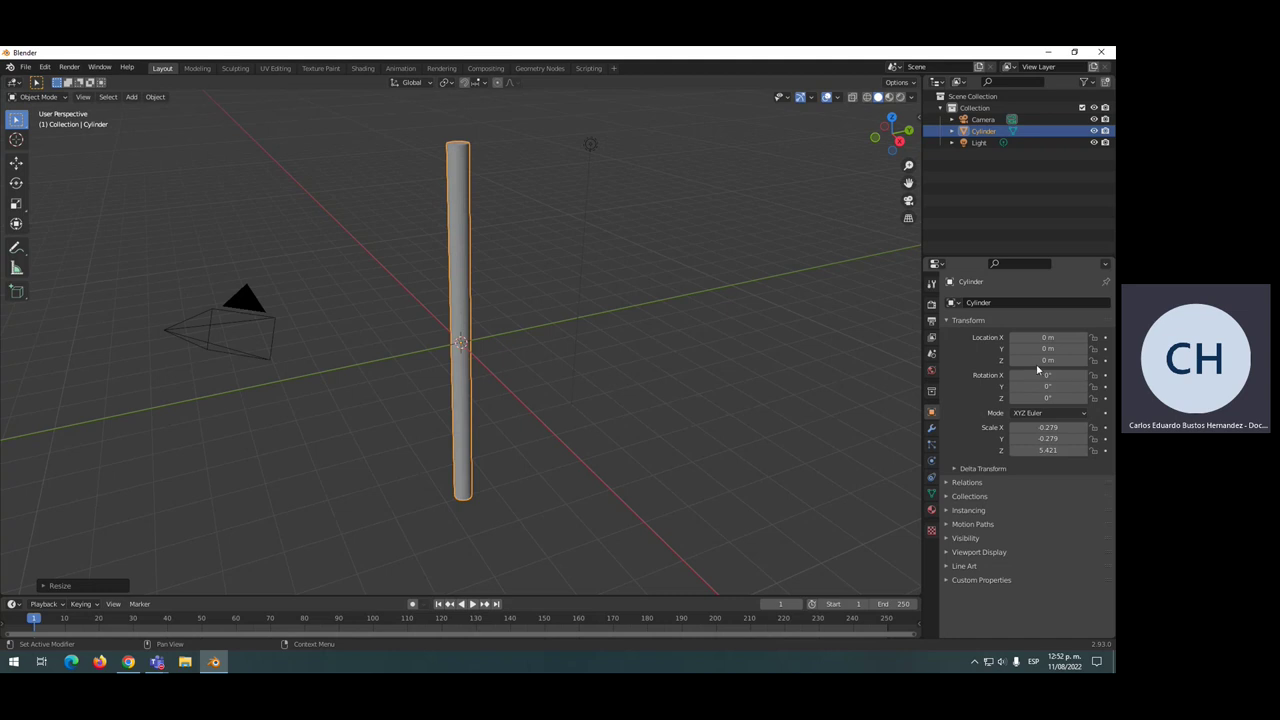
pyautogui.moveTo(1047, 360)
pyautogui.mouseDown()
pyautogui.moveTo(1095, 360)
pyautogui.moveTo(1040, 360)
pyautogui.mouseUp()
pyautogui.write('5.5')
pyautogui.scroll(-3, 588, 303)
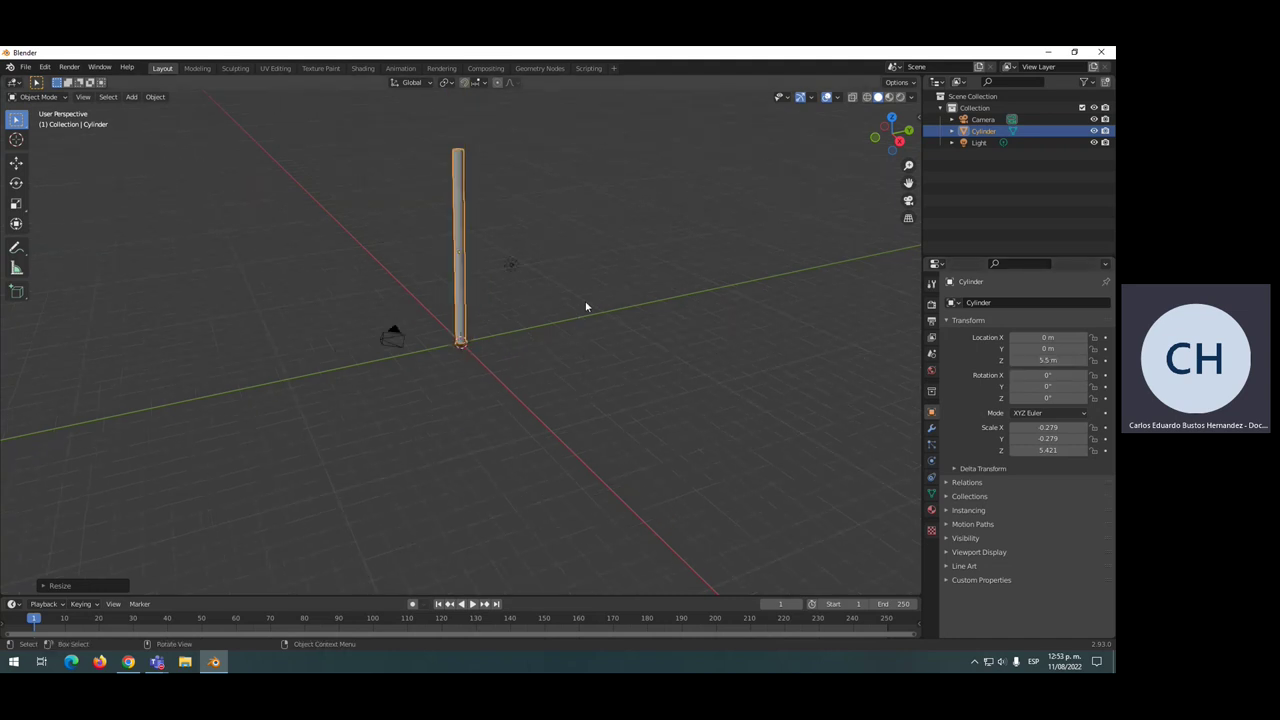
pyautogui.hotkey('shift', 'a')
pyautogui.moveTo(489, 331)
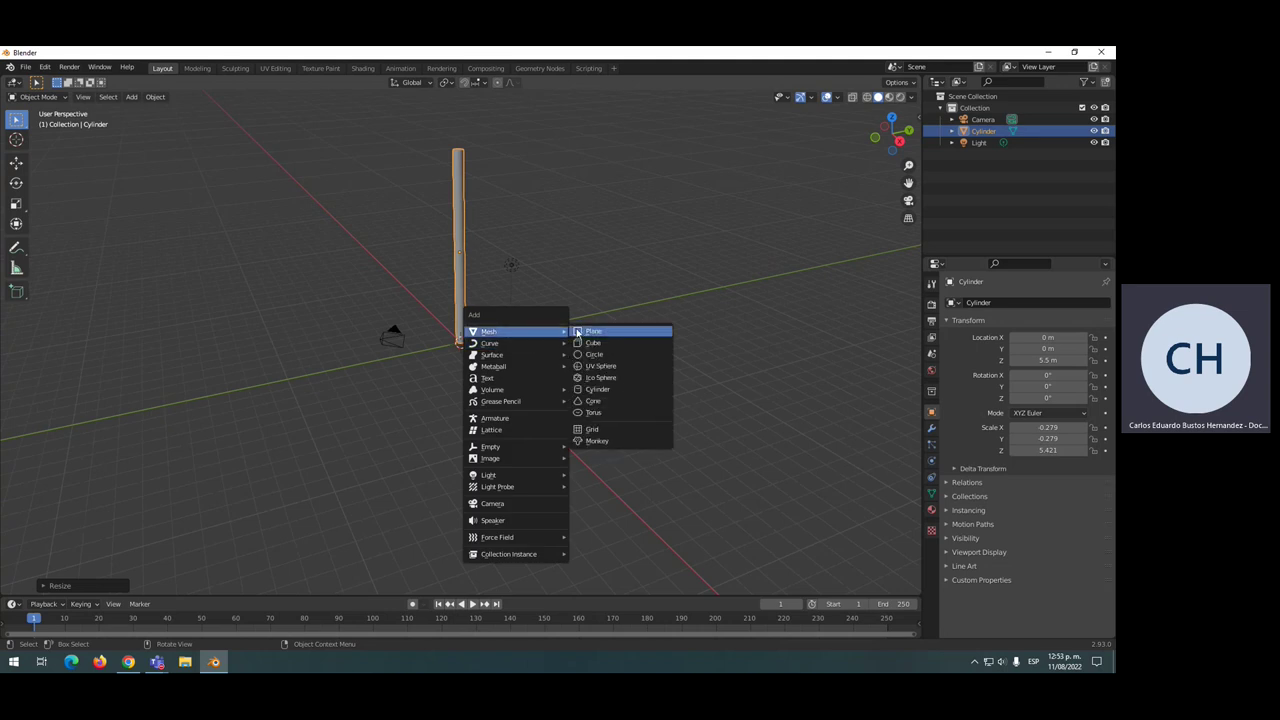
# - Add a plane scaled 1.73 by 2.41, rotated 90° on Y, at Z 9.16 m and Y 2.69 m
pyautogui.click(593, 333)
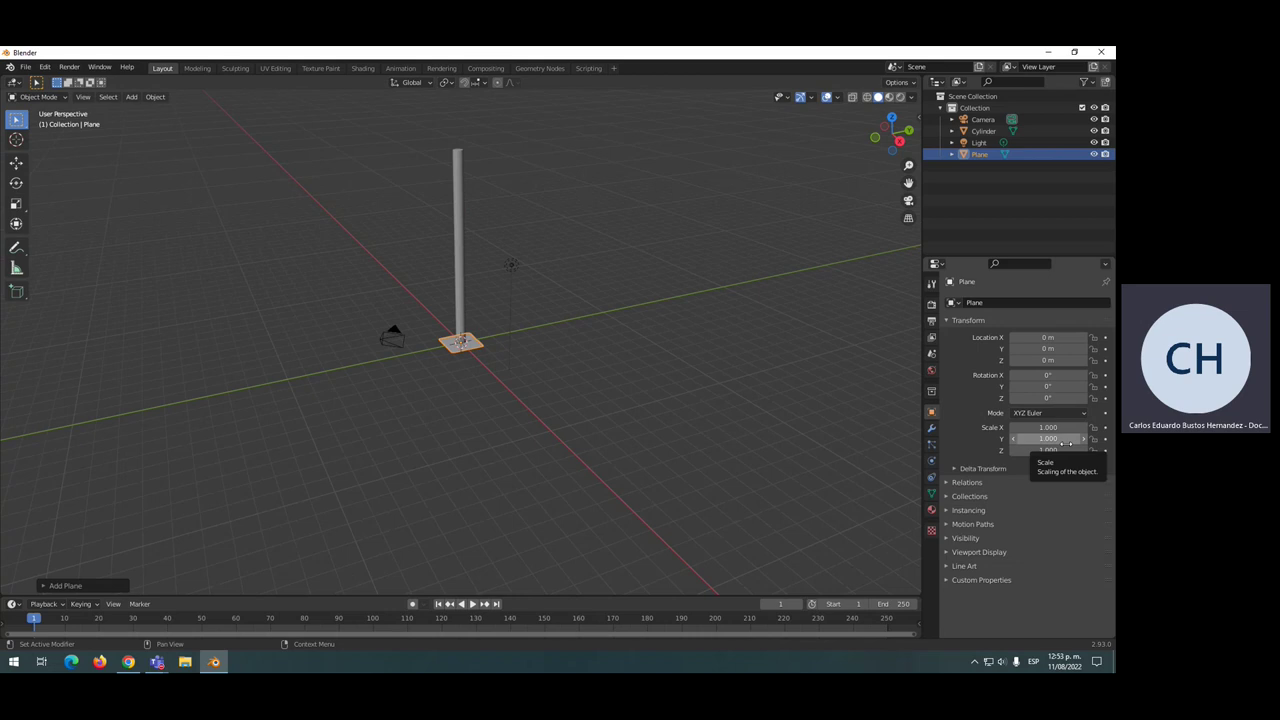
pyautogui.moveTo(1069, 441); pyautogui.dragTo(1054, 433)
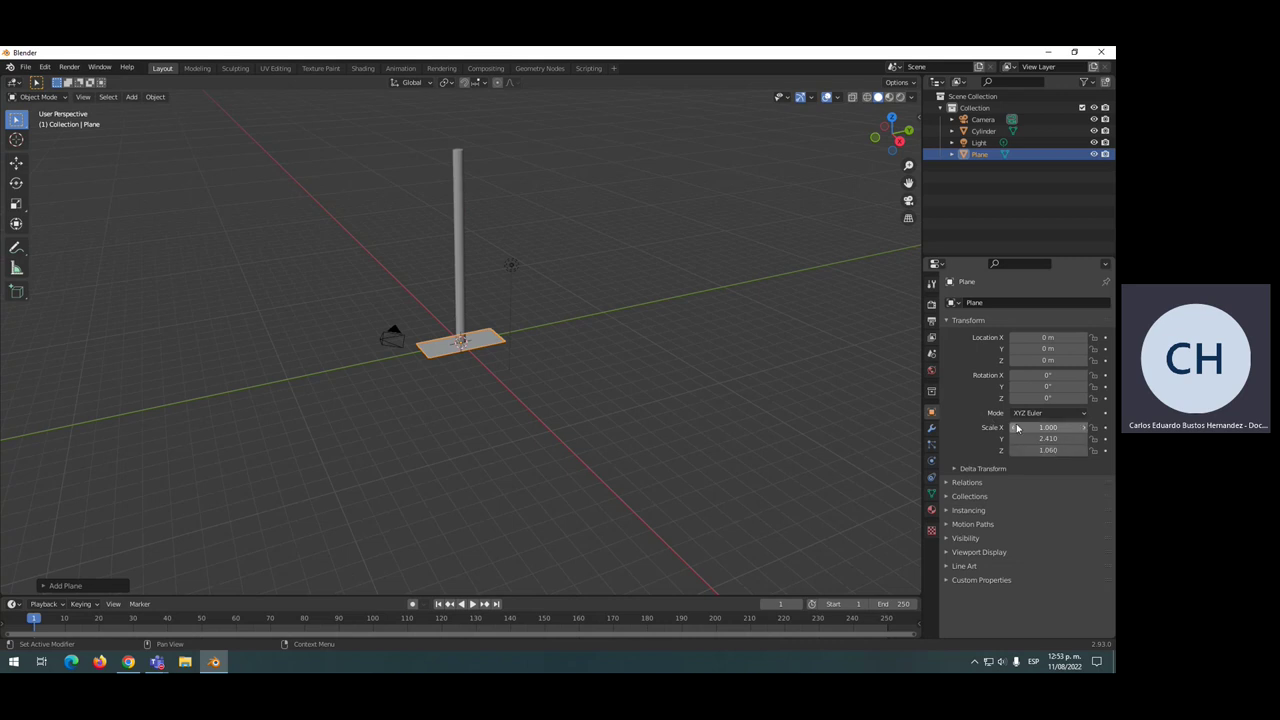
pyautogui.moveTo(1018, 427); pyautogui.dragTo(1045, 427)
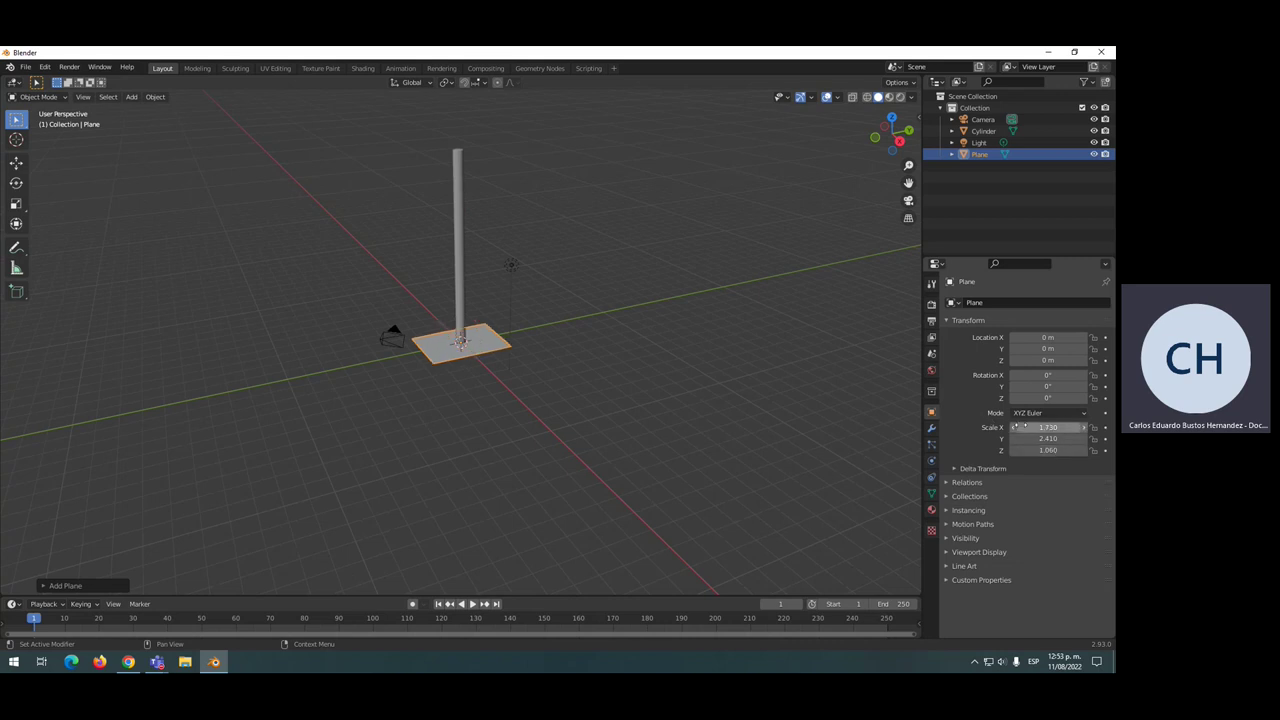
pyautogui.click(1047, 387)
pyautogui.press('Return')
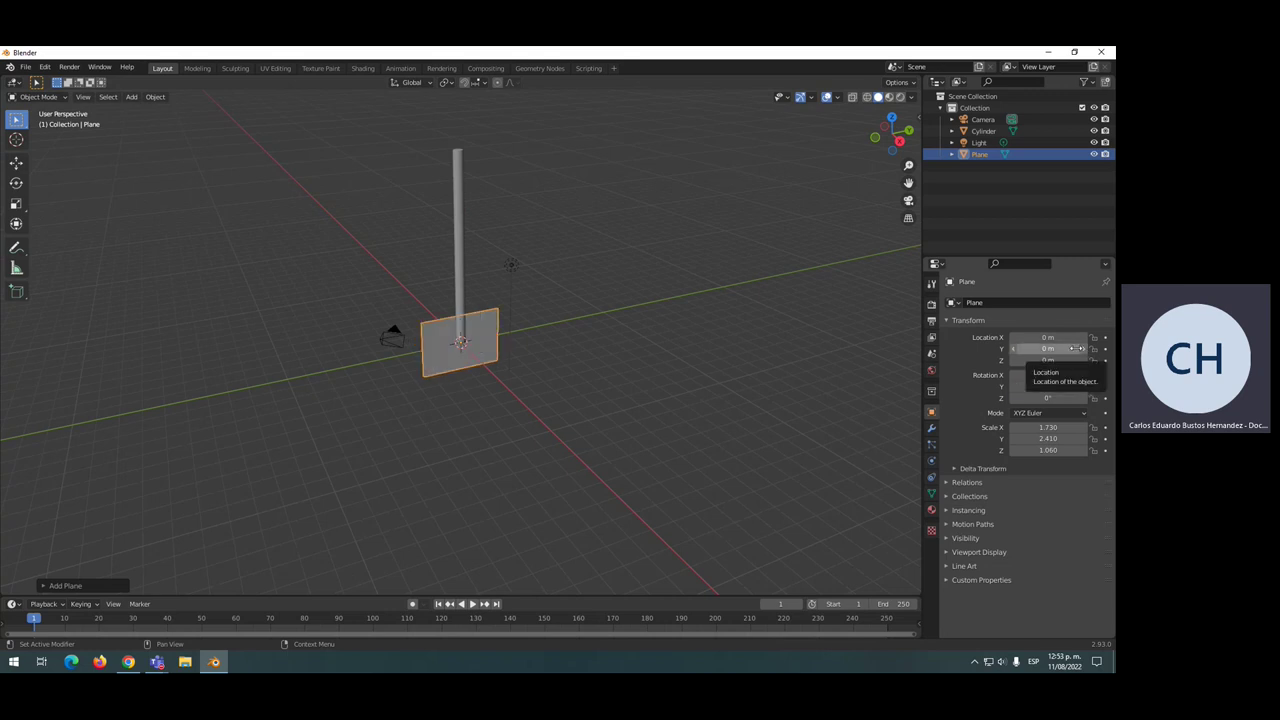
pyautogui.moveTo(1035, 360); pyautogui.dragTo(1080, 360)
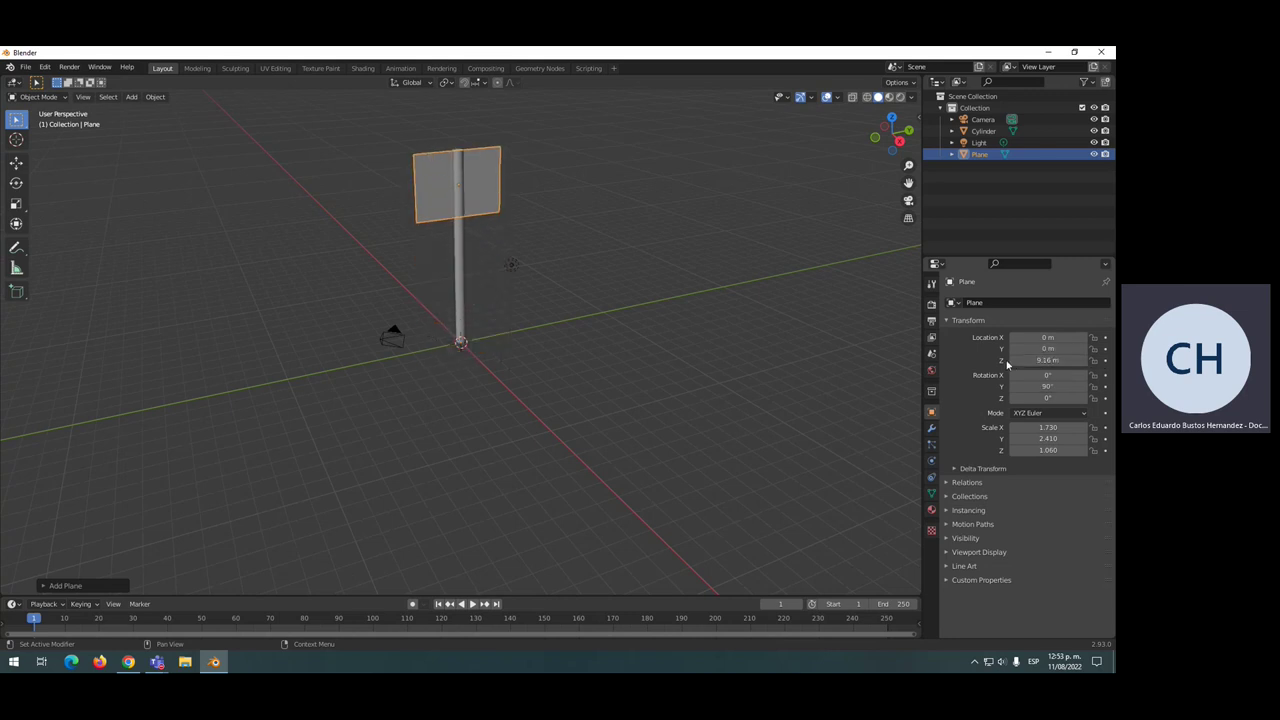
pyautogui.moveTo(1030, 348); pyautogui.dragTo(1072, 348)
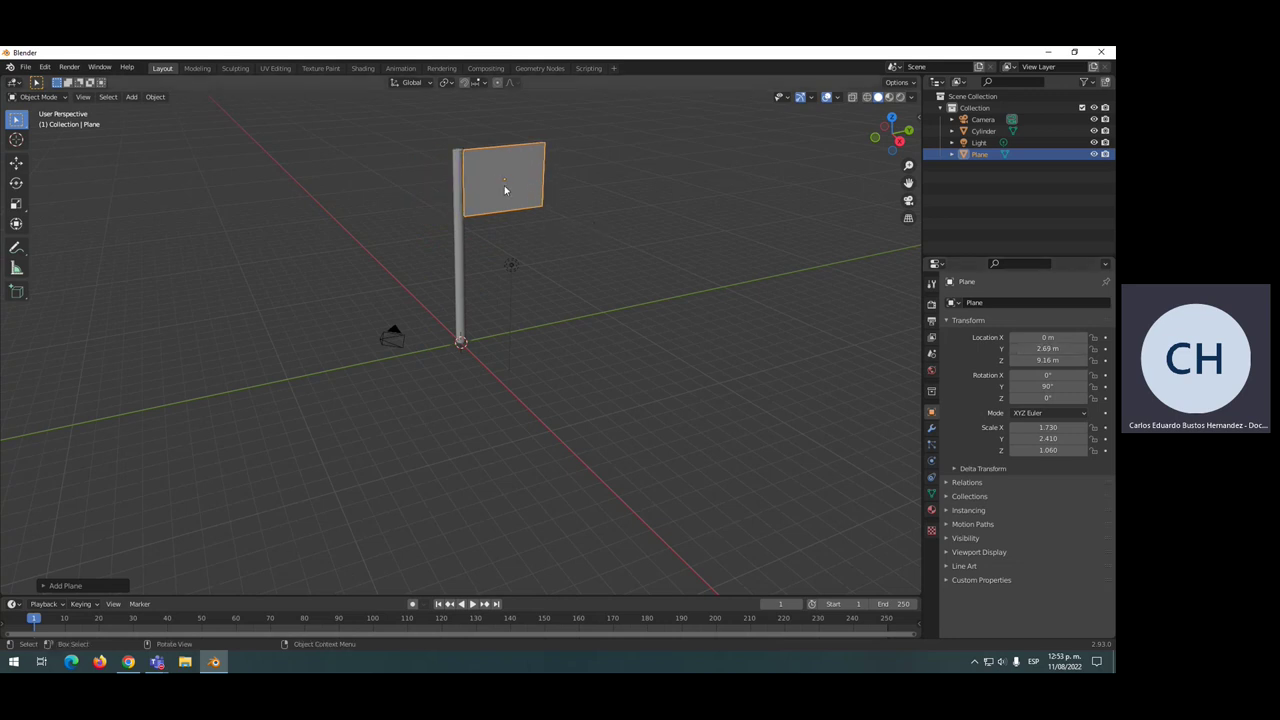
pyautogui.press('Tab')
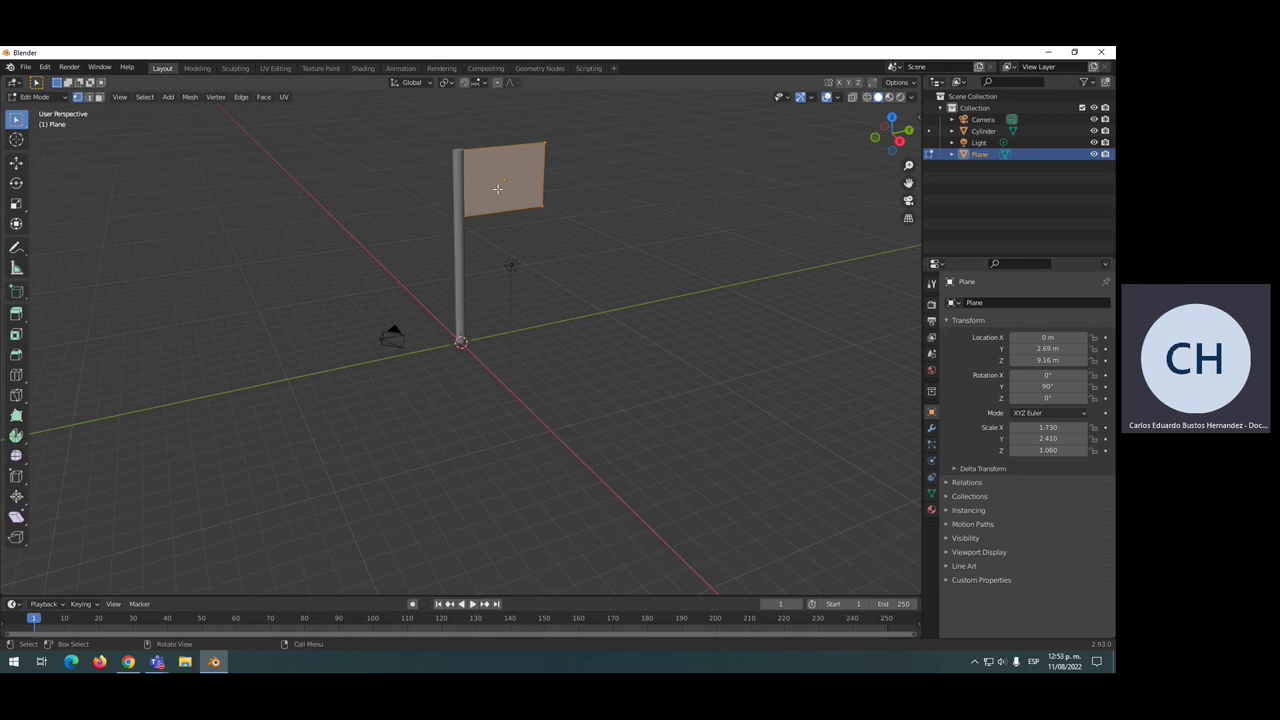
# - Subdivide the flag plane's mesh with 50 cuts and zoom in on it in side view
pyautogui.rightClick(497, 188)
pyautogui.click(498, 190)
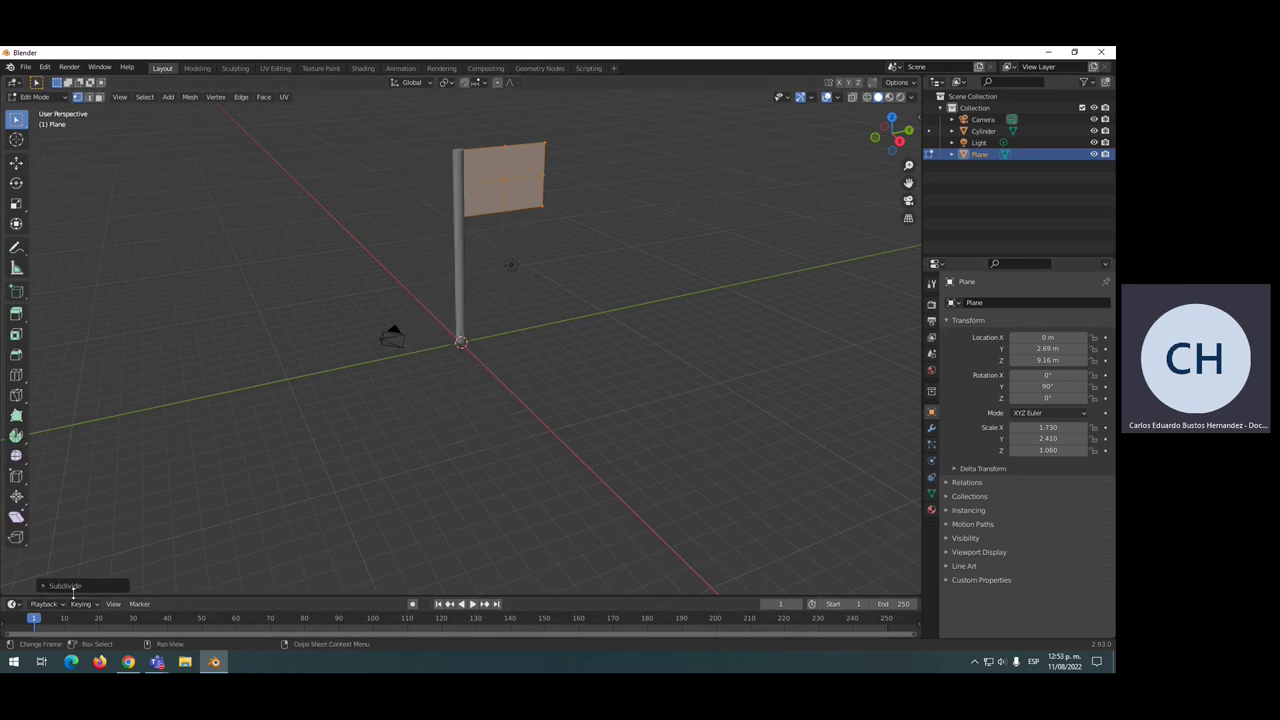
pyautogui.click(70, 586)
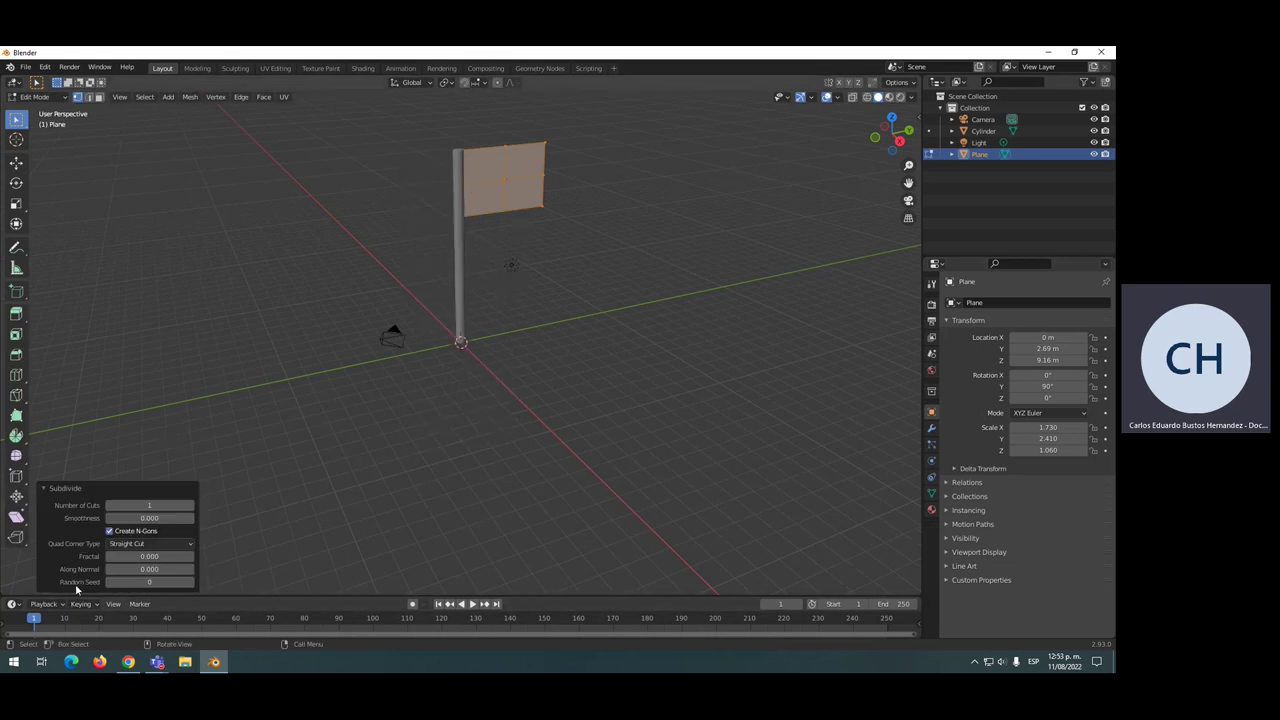
pyautogui.click(150, 506)
pyautogui.write('50')
pyautogui.press('Return')
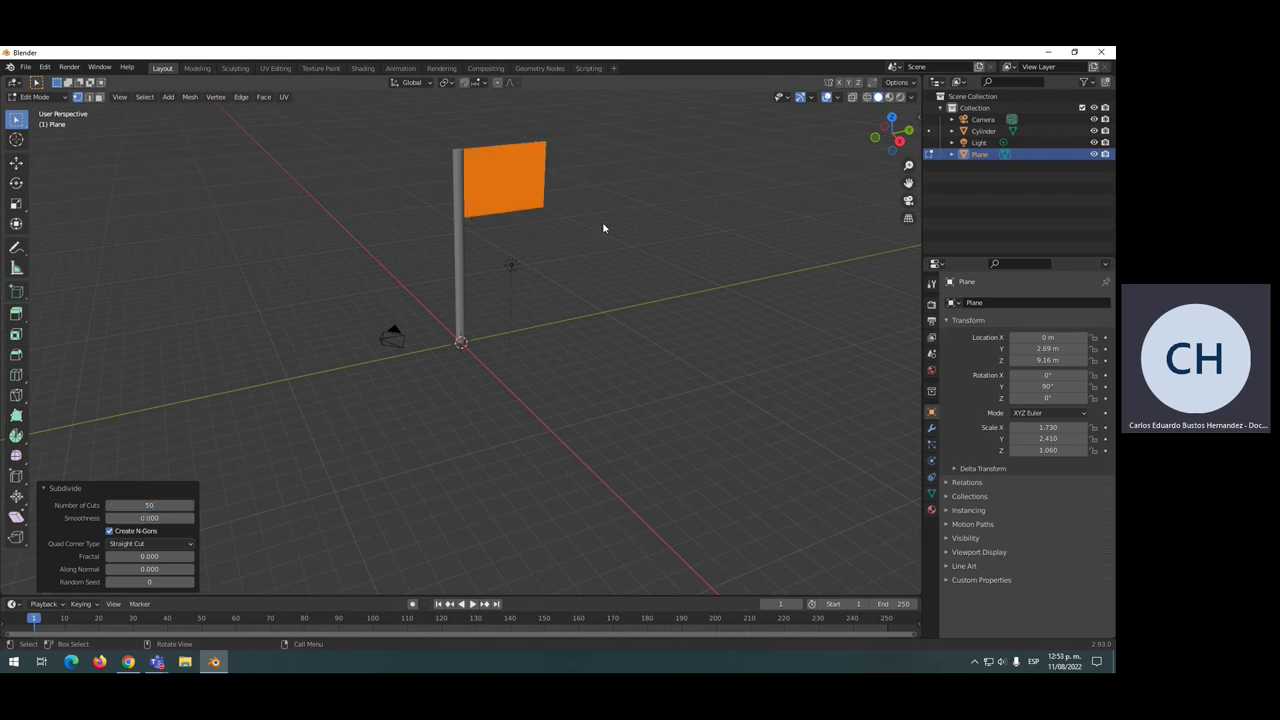
pyautogui.press('KP_3')
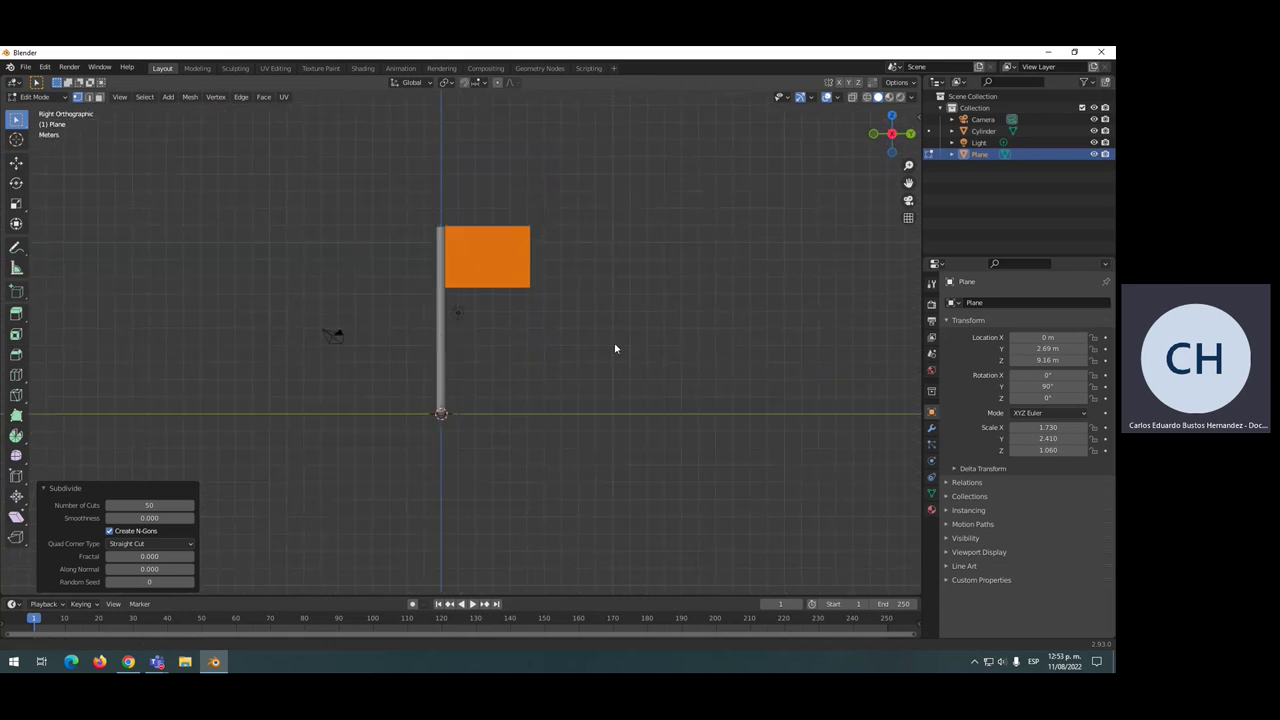
pyautogui.keyDown('shift'); pyautogui.moveTo(639, 236); pyautogui.dragTo(609, 371, button='middle'); pyautogui.keyUp('shift')
pyautogui.scroll(4, 569, 362)
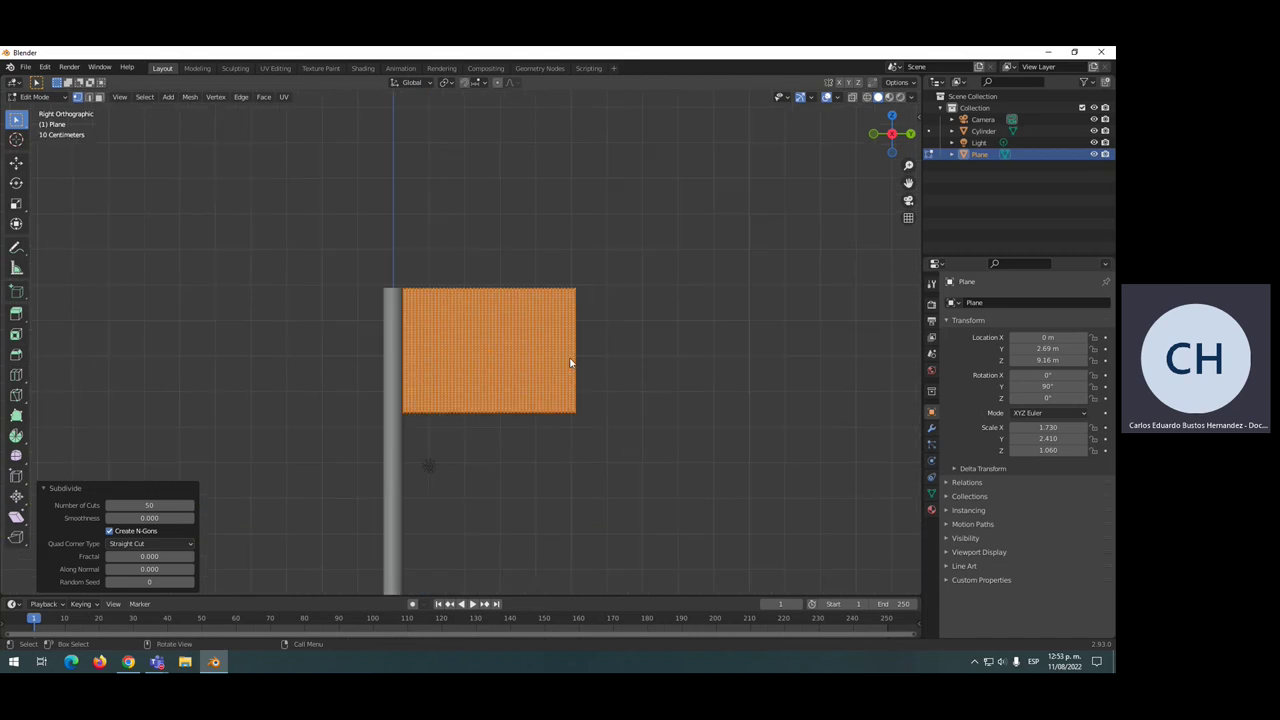
pyautogui.scroll(1, 571, 358)
pyautogui.scroll(3, 571, 358)
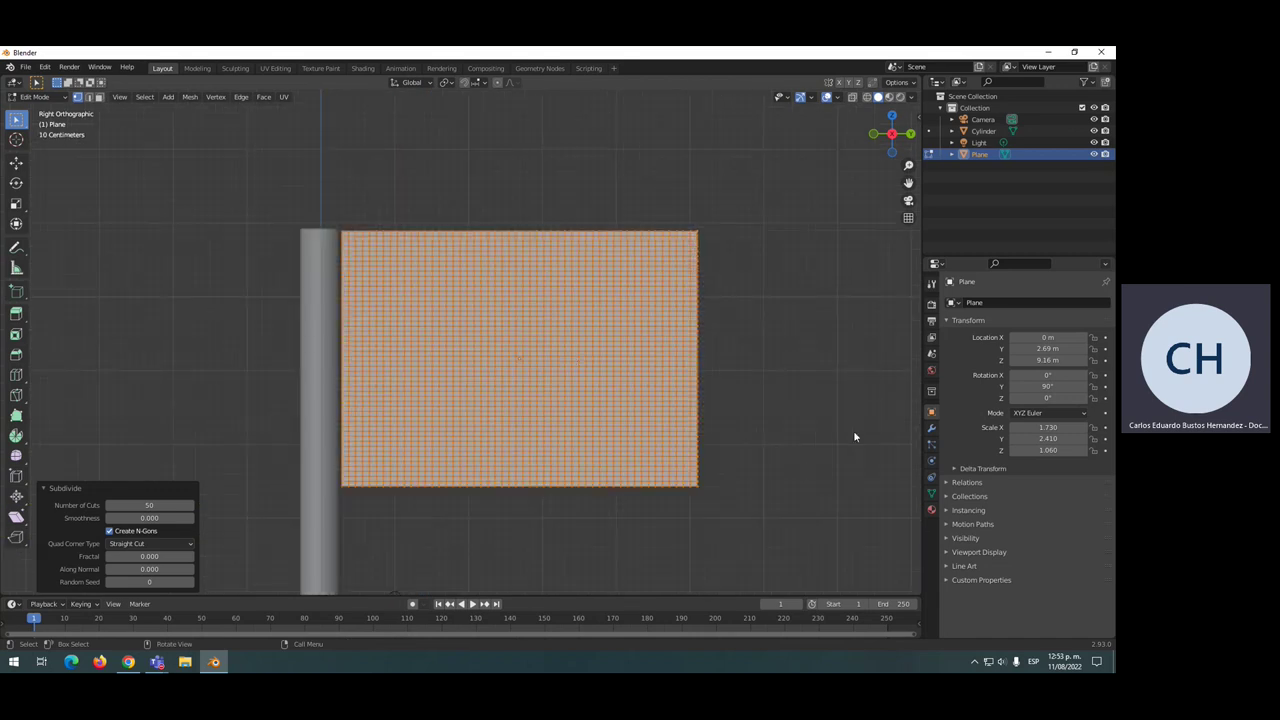
# - Add a vertex group named 'bandera' to the flag mesh and deselect all vertices
pyautogui.click(932, 495)
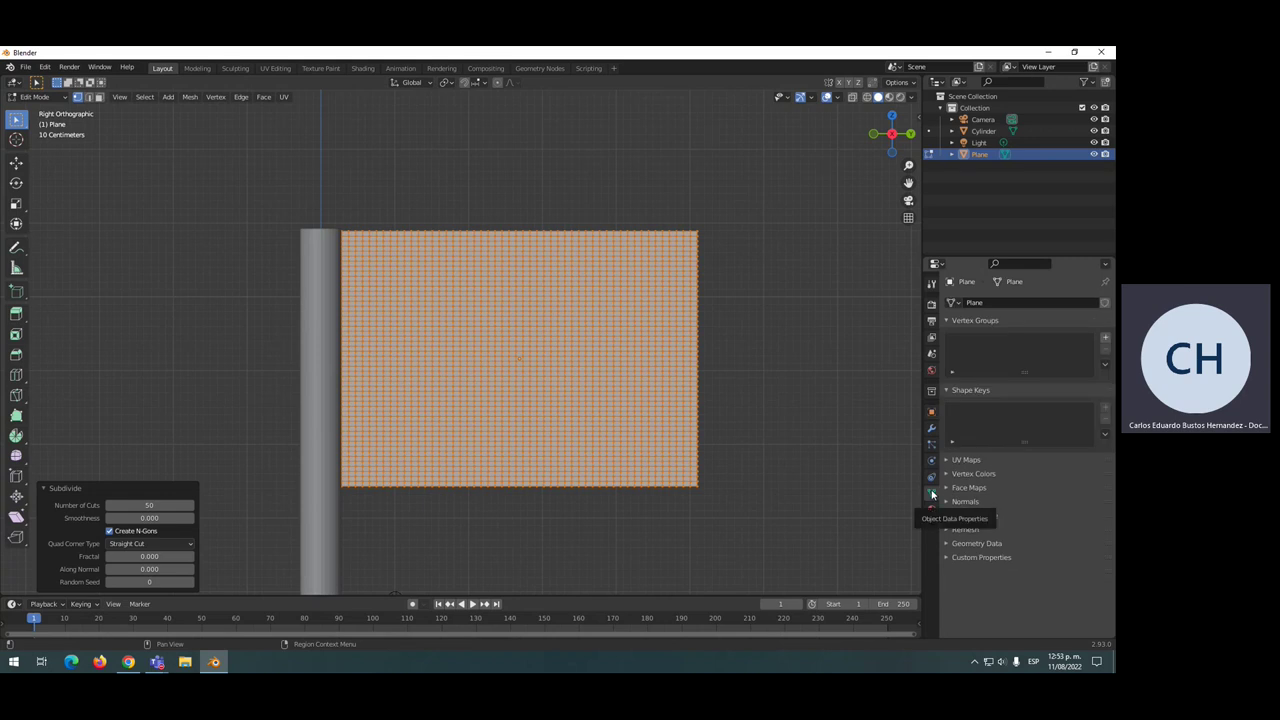
pyautogui.click(1105, 337)
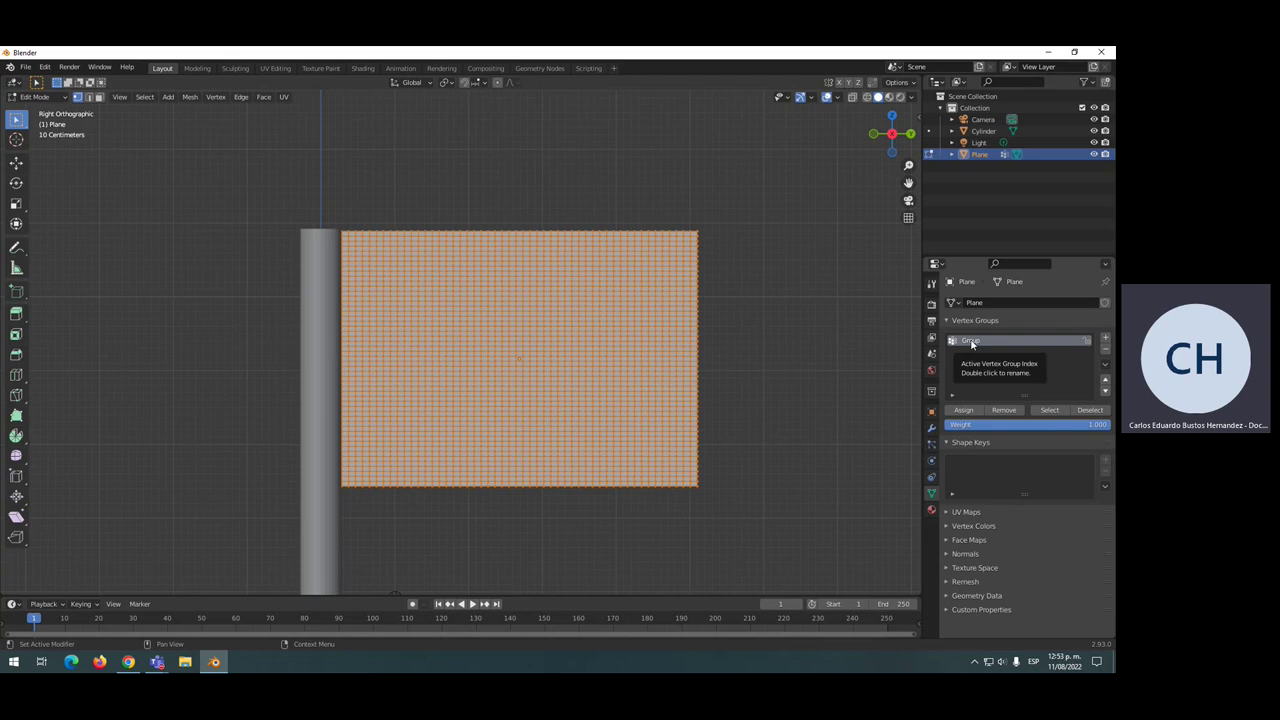
pyautogui.doubleClick(971, 341)
pyautogui.write('B')
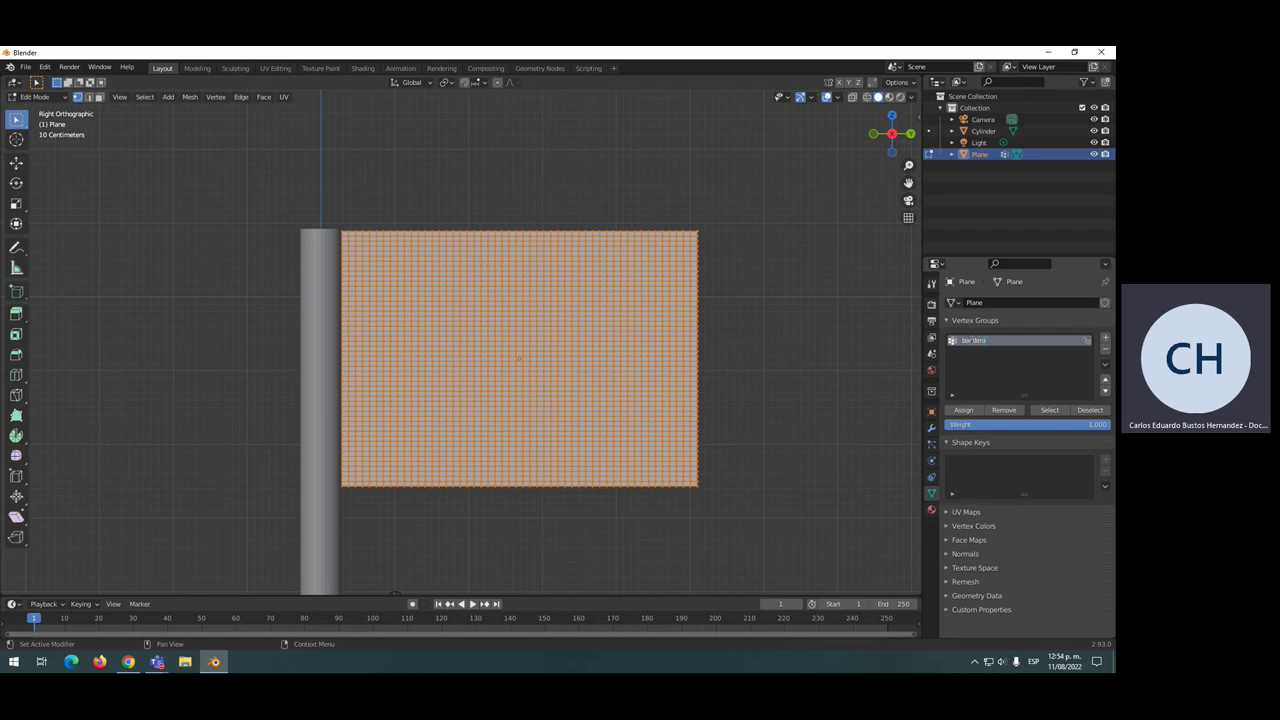
pyautogui.press('Return')
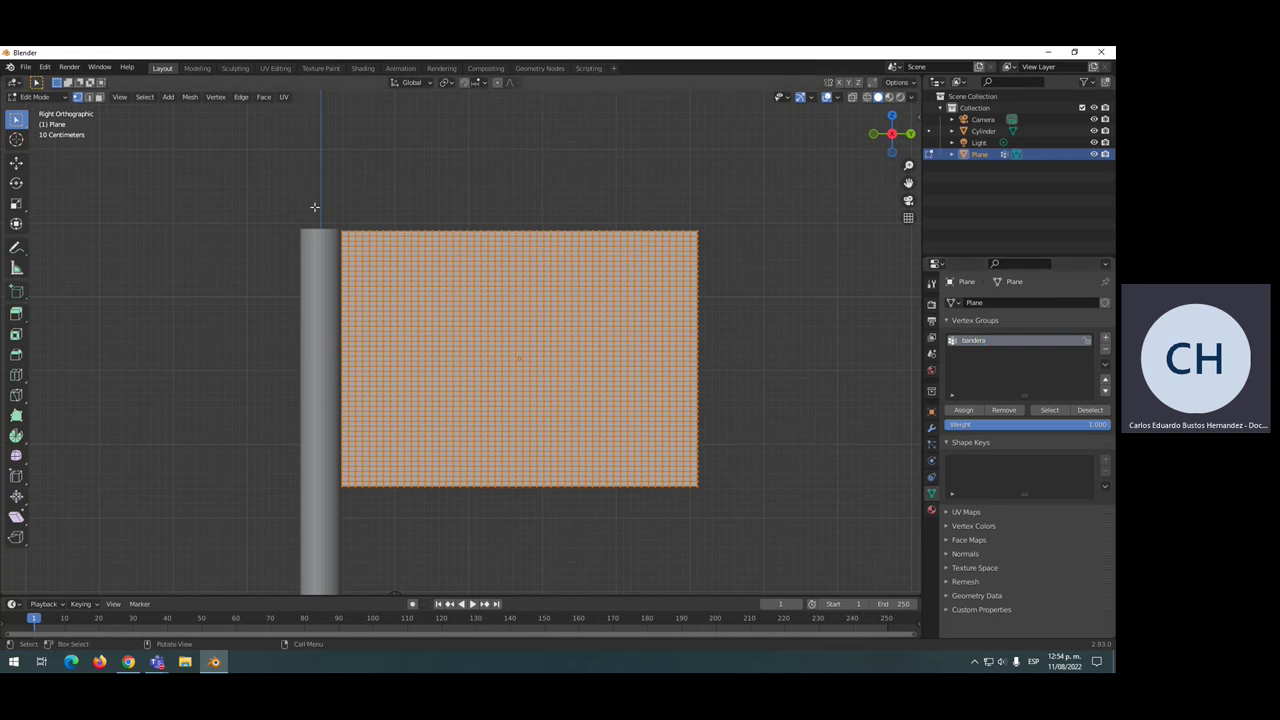
pyautogui.hotkey('alt', 'a')
pyautogui.moveTo(377, 197); pyautogui.dragTo(314, 205, button='middle')
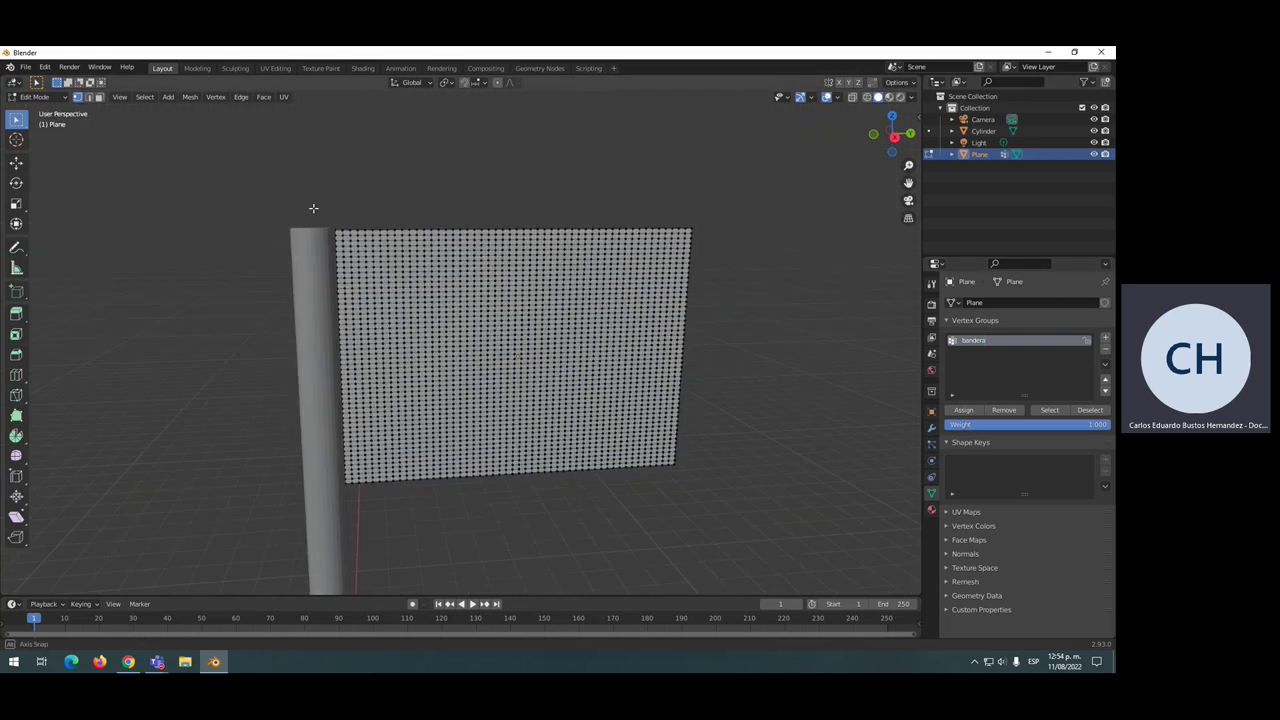
pyautogui.press('KP_3')
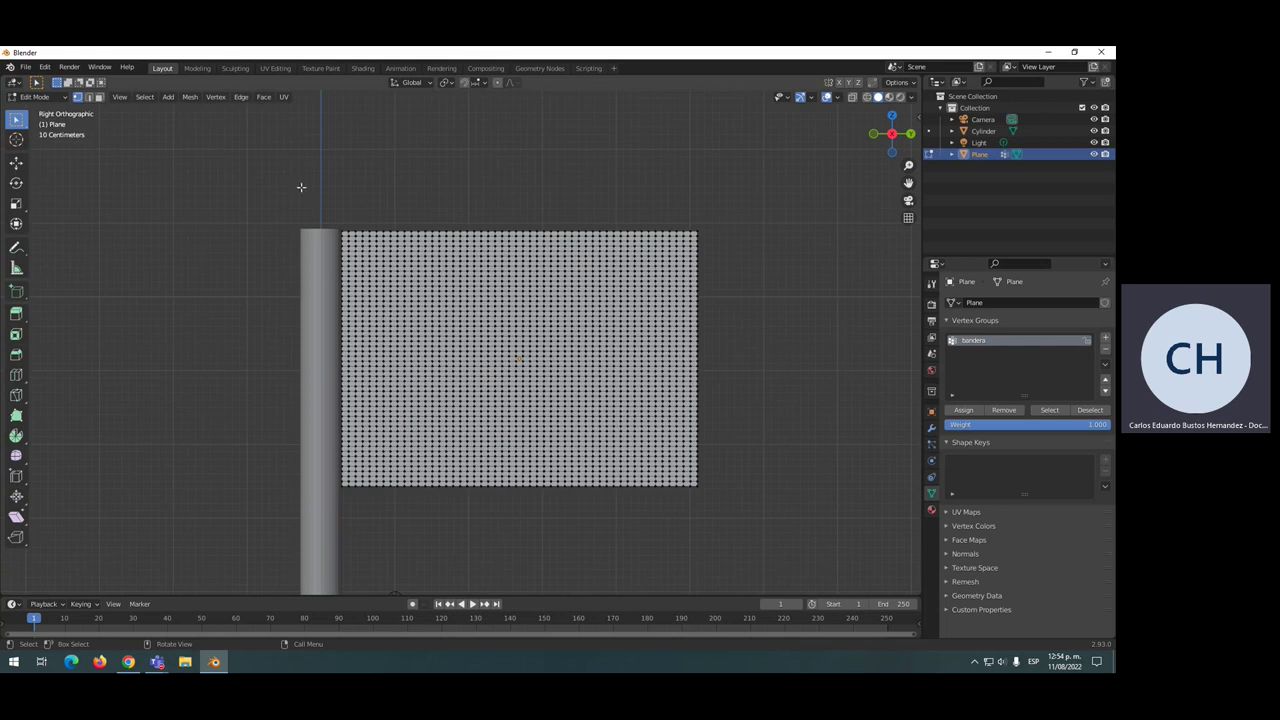
# - Box-select the pole-side column of flag vertices and assign them to the bandera group
pyautogui.moveTo(301, 187); pyautogui.dragTo(344, 506)
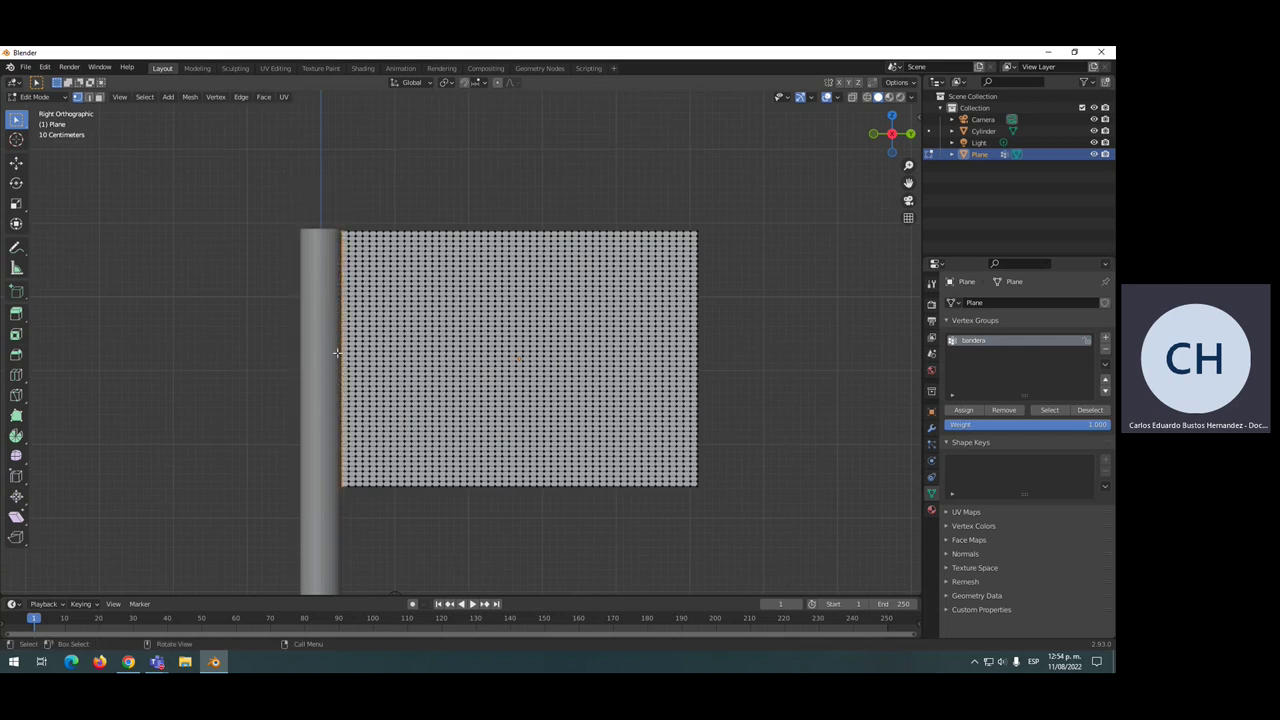
pyautogui.click(964, 411)
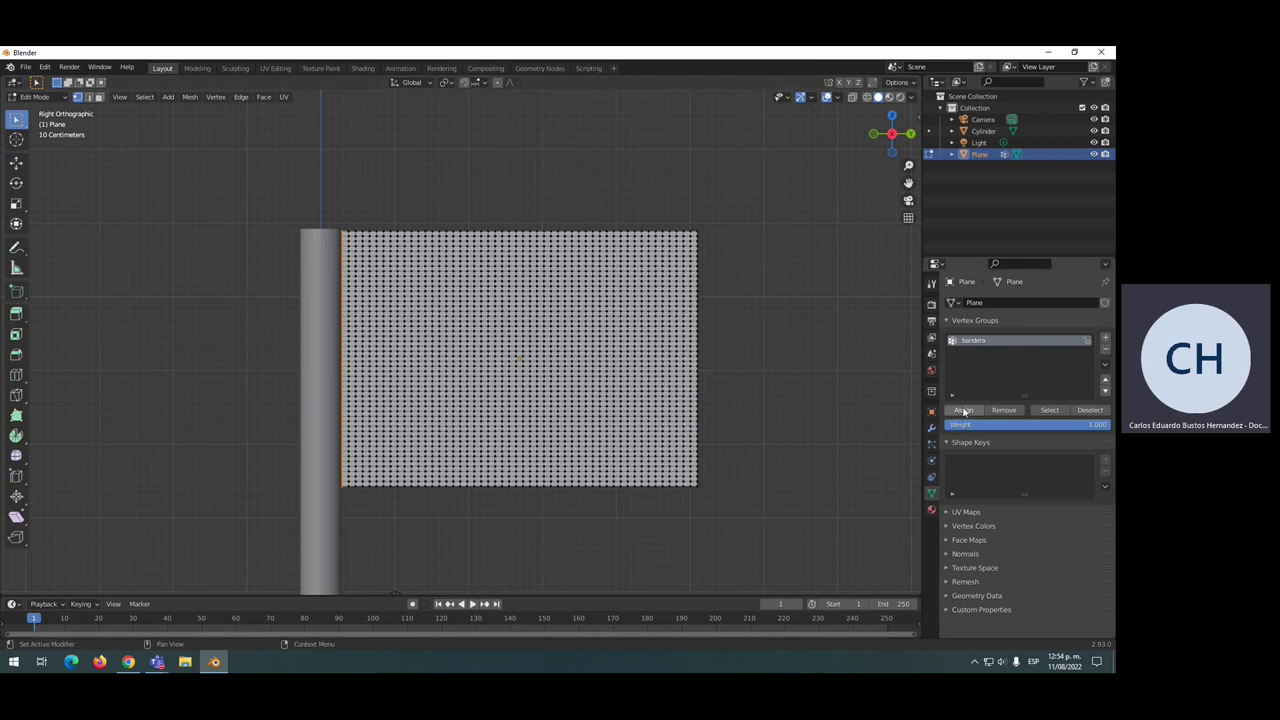
pyautogui.click(964, 411)
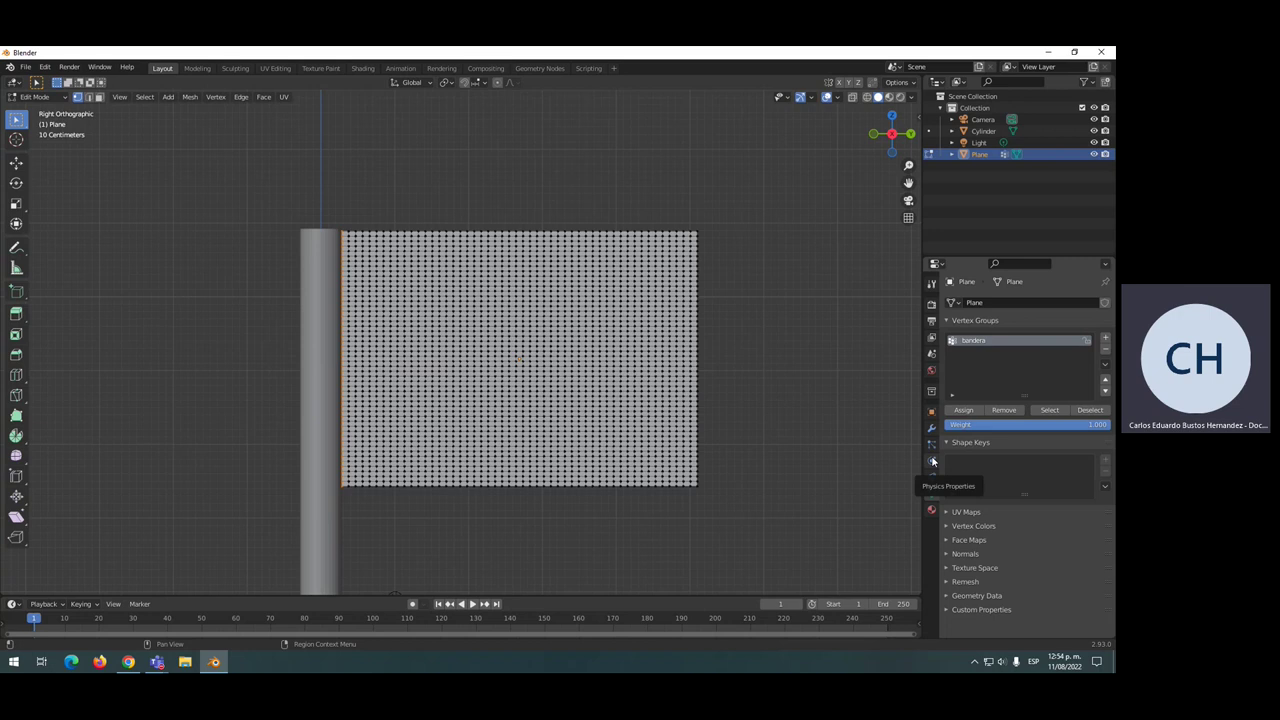
# - Return to Object Mode and add a Cloth physics simulation to the flag plane
pyautogui.click(44, 97)
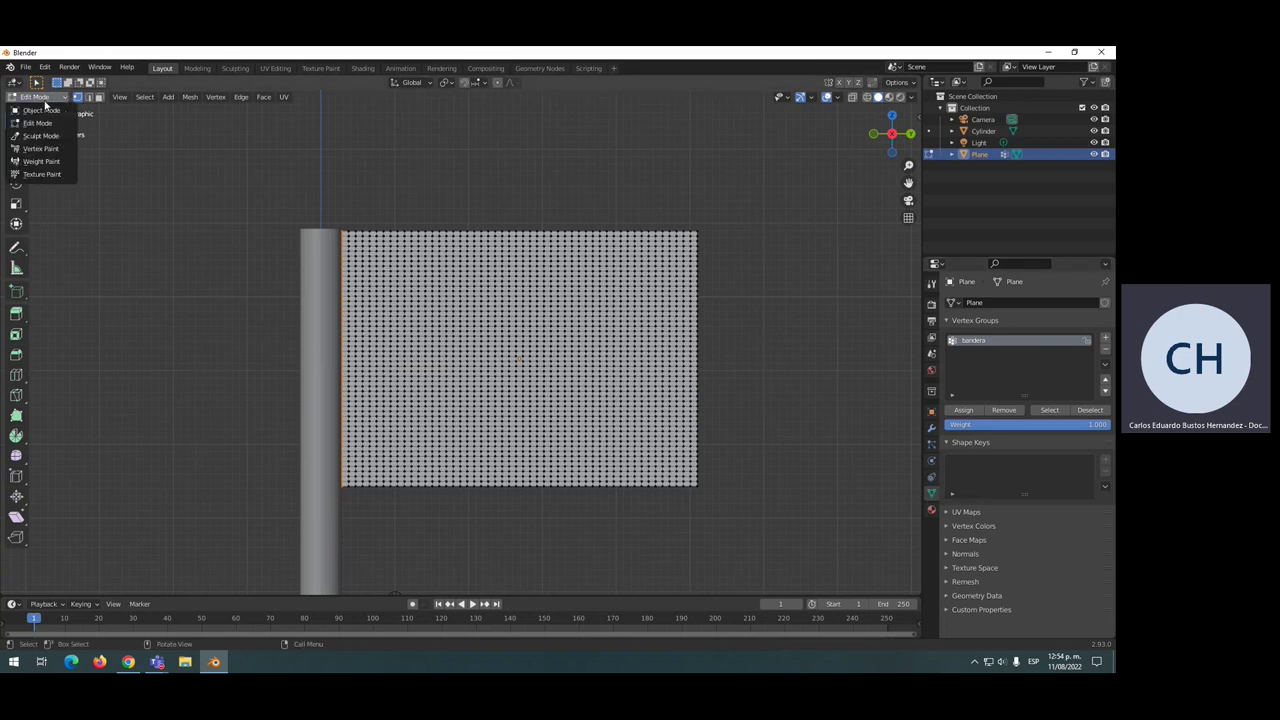
pyautogui.click(45, 112)
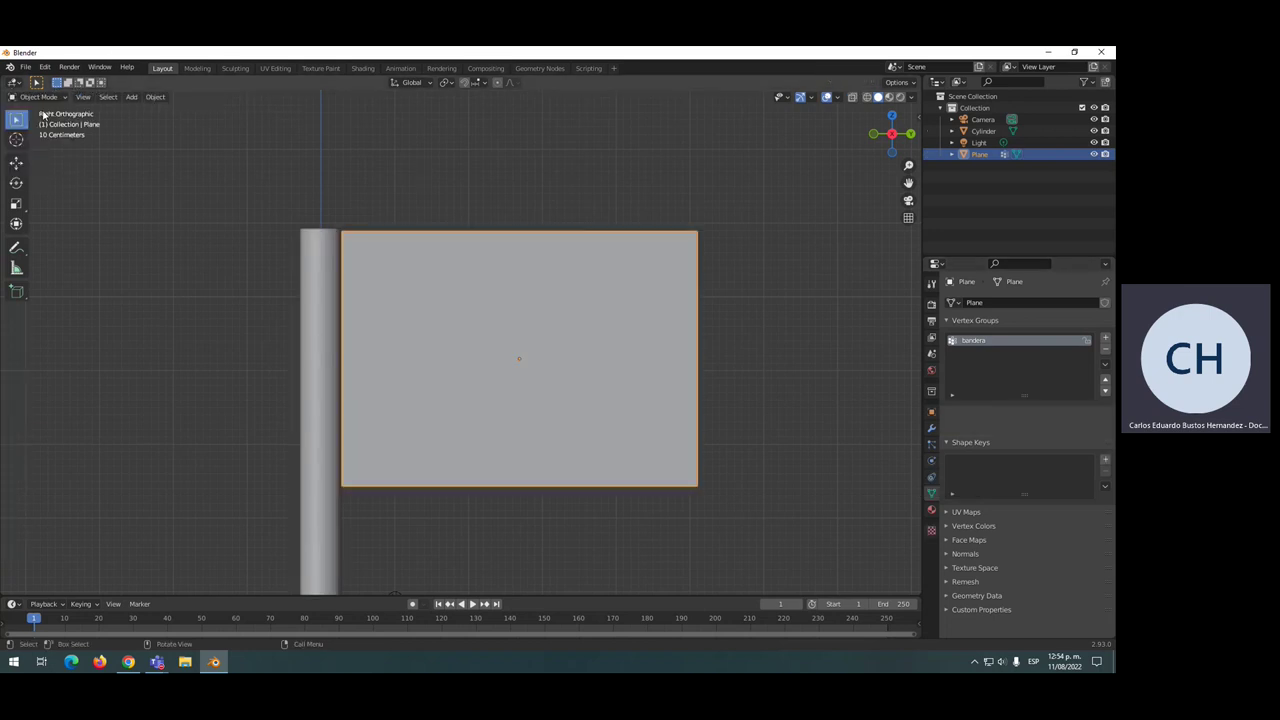
pyautogui.click(932, 461)
pyautogui.click(968, 330)
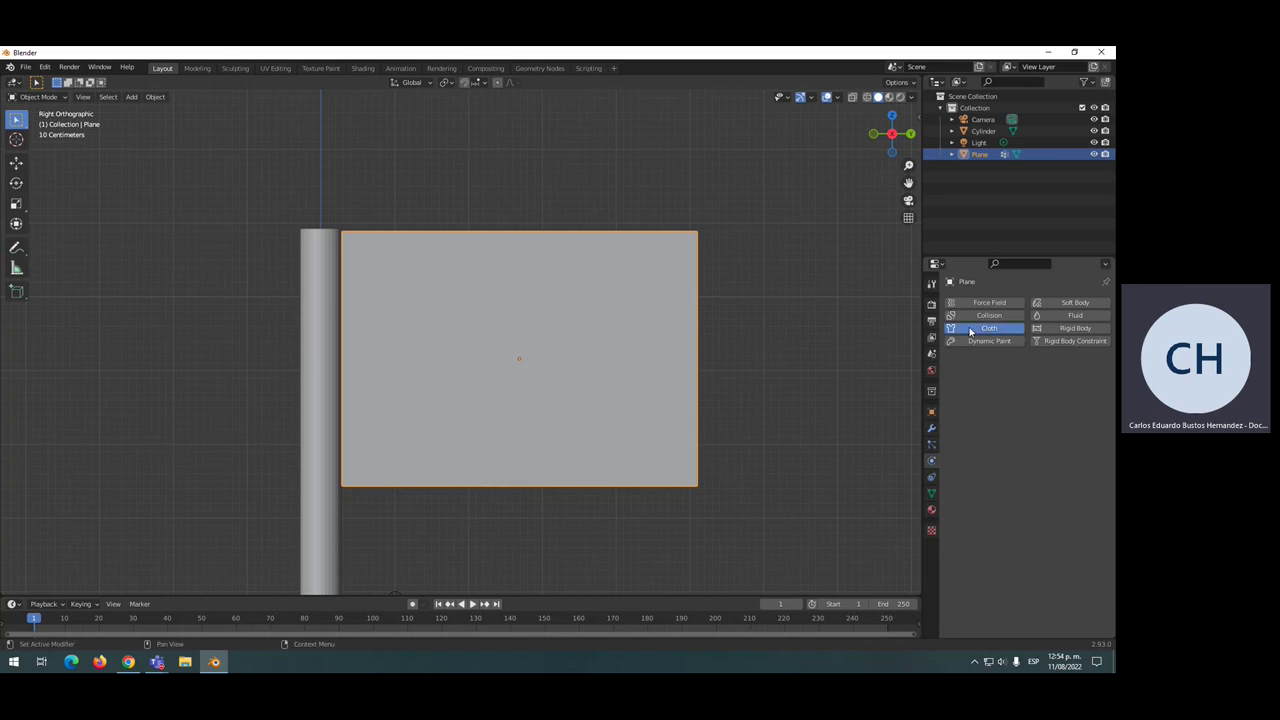
pyautogui.scroll(-4, 1088, 444)
pyautogui.scroll(-3, 1088, 444)
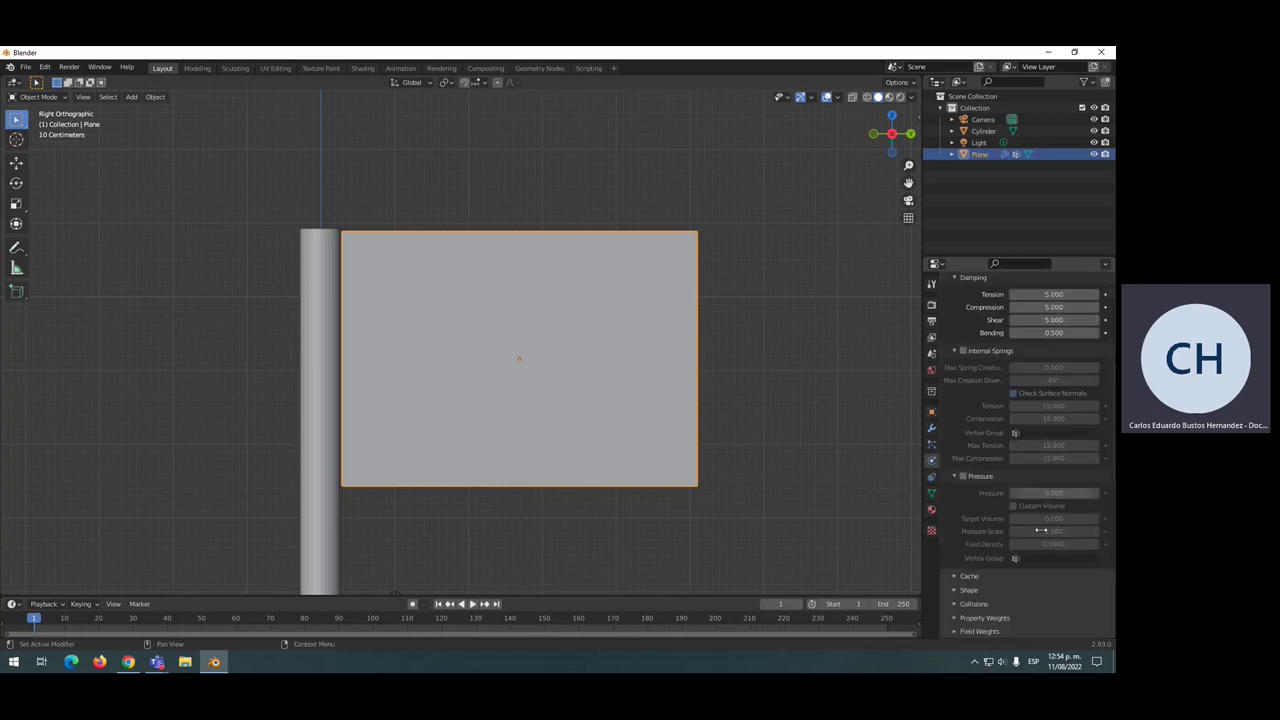
# - Set the cloth's Shape Pin Group to bandera and expand the Collisions settings
pyautogui.click(955, 591)
pyautogui.scroll(-3, 1027, 595)
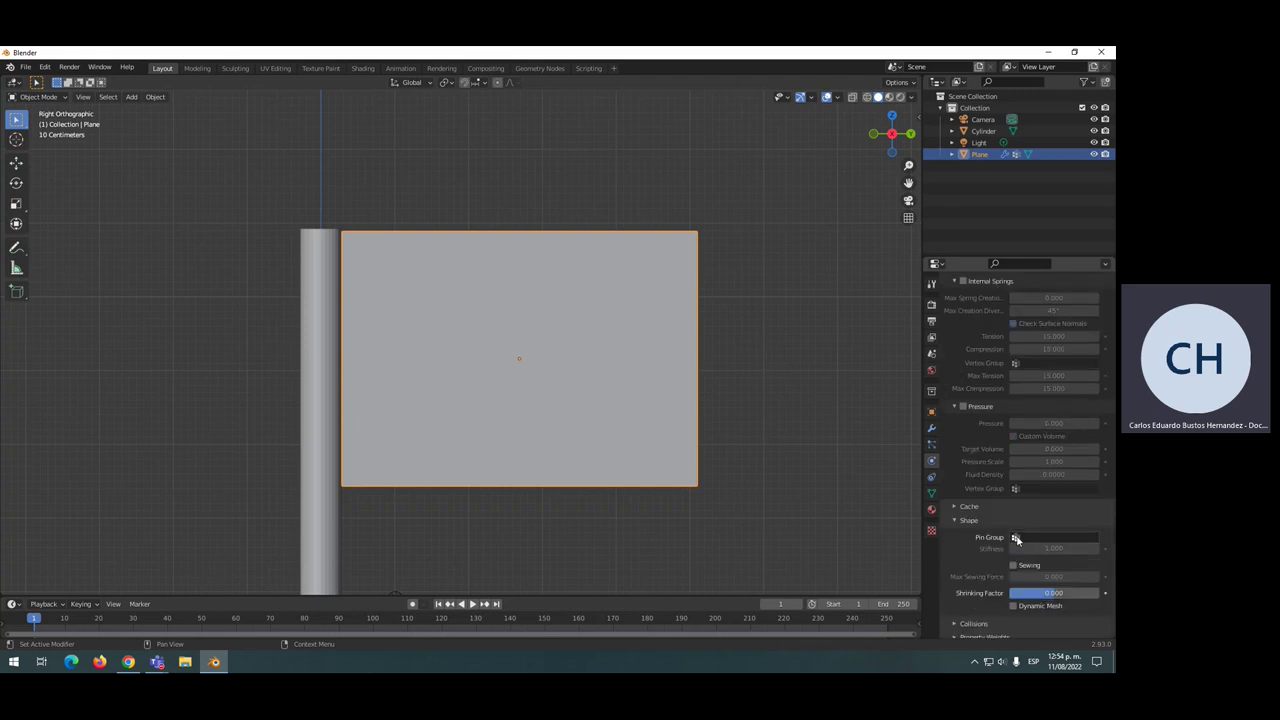
pyautogui.click(1016, 538)
pyautogui.click(992, 417)
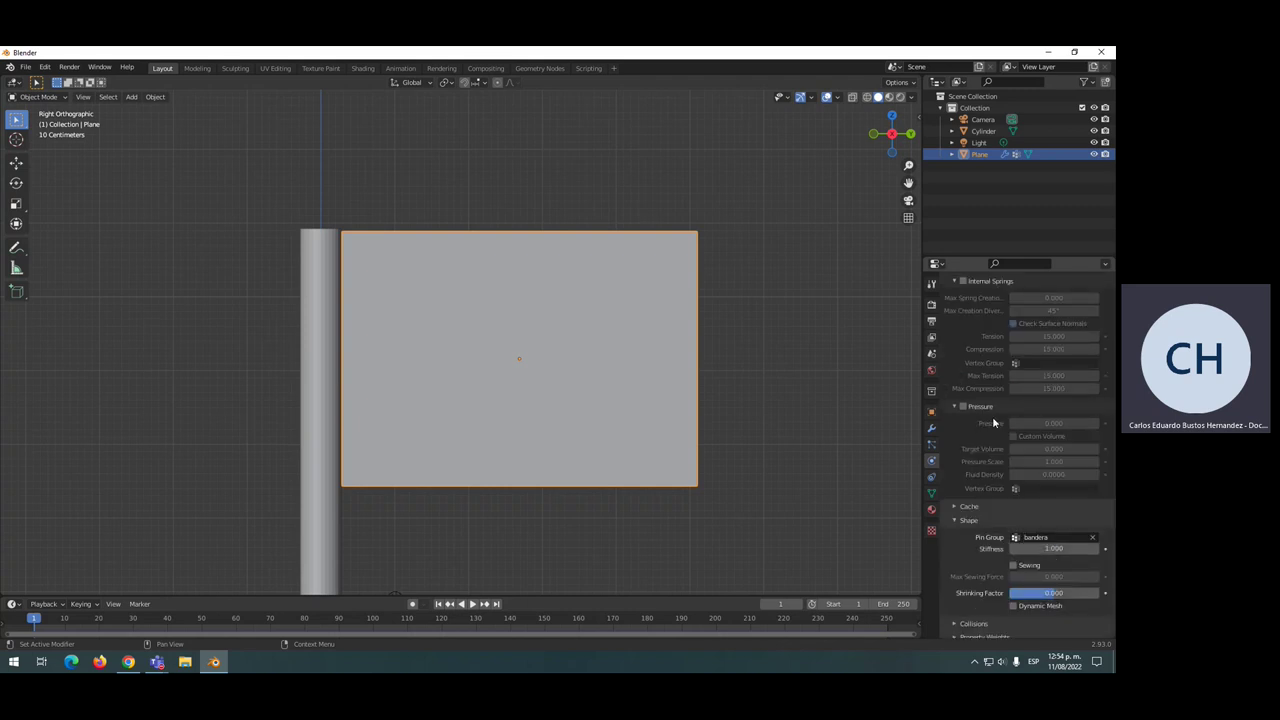
pyautogui.scroll(-1, 960, 565)
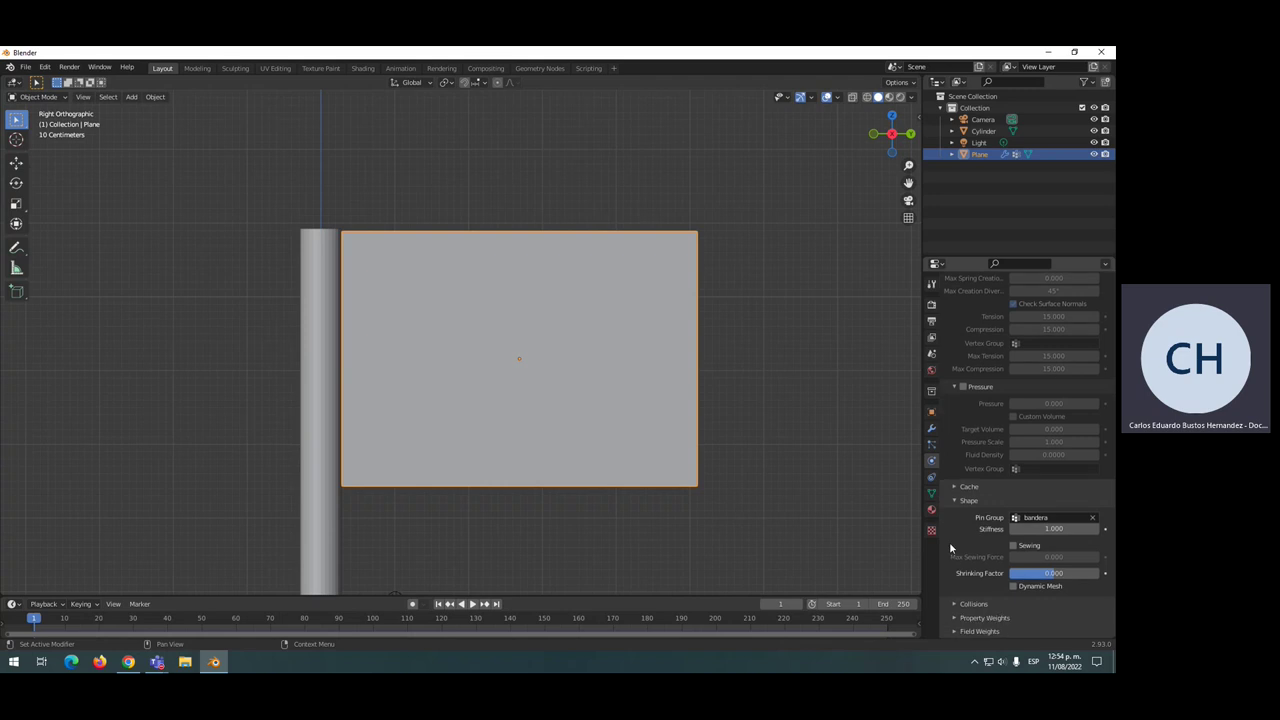
pyautogui.click(954, 605)
pyautogui.scroll(-4, 1001, 592)
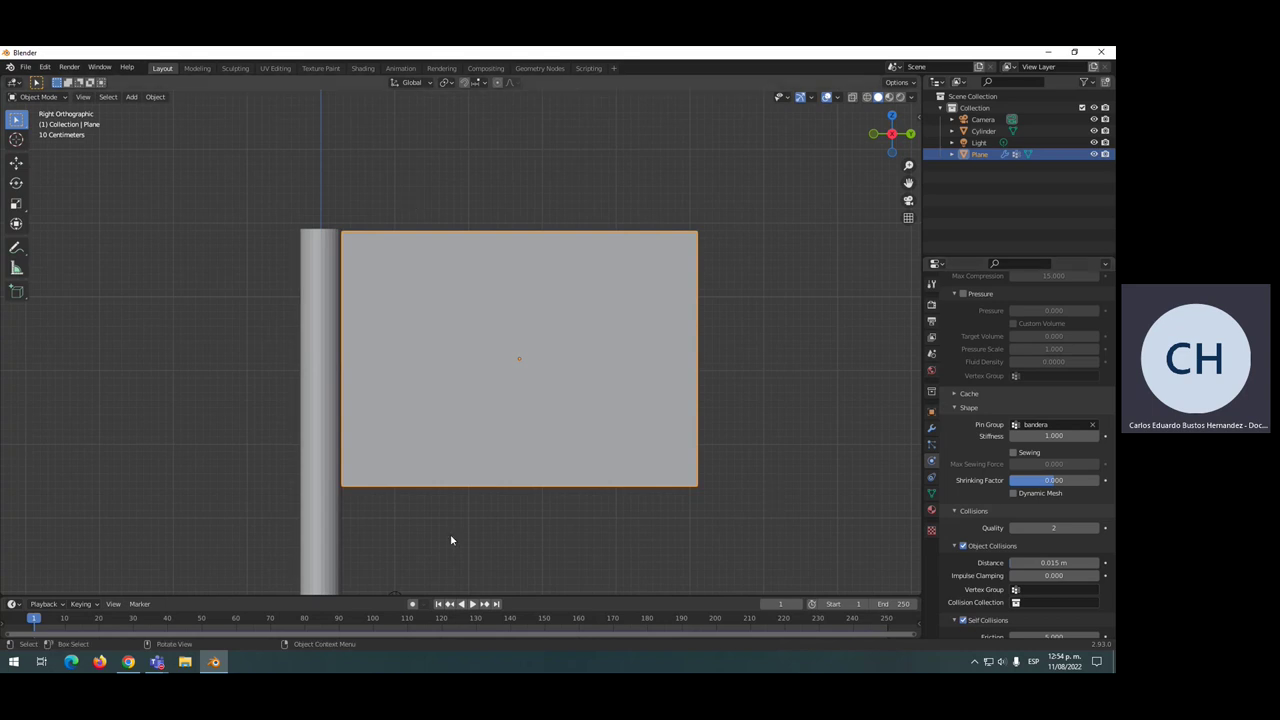
# - Play the cloth simulation to test it, then stop at frame 24
pyautogui.click(471, 604)
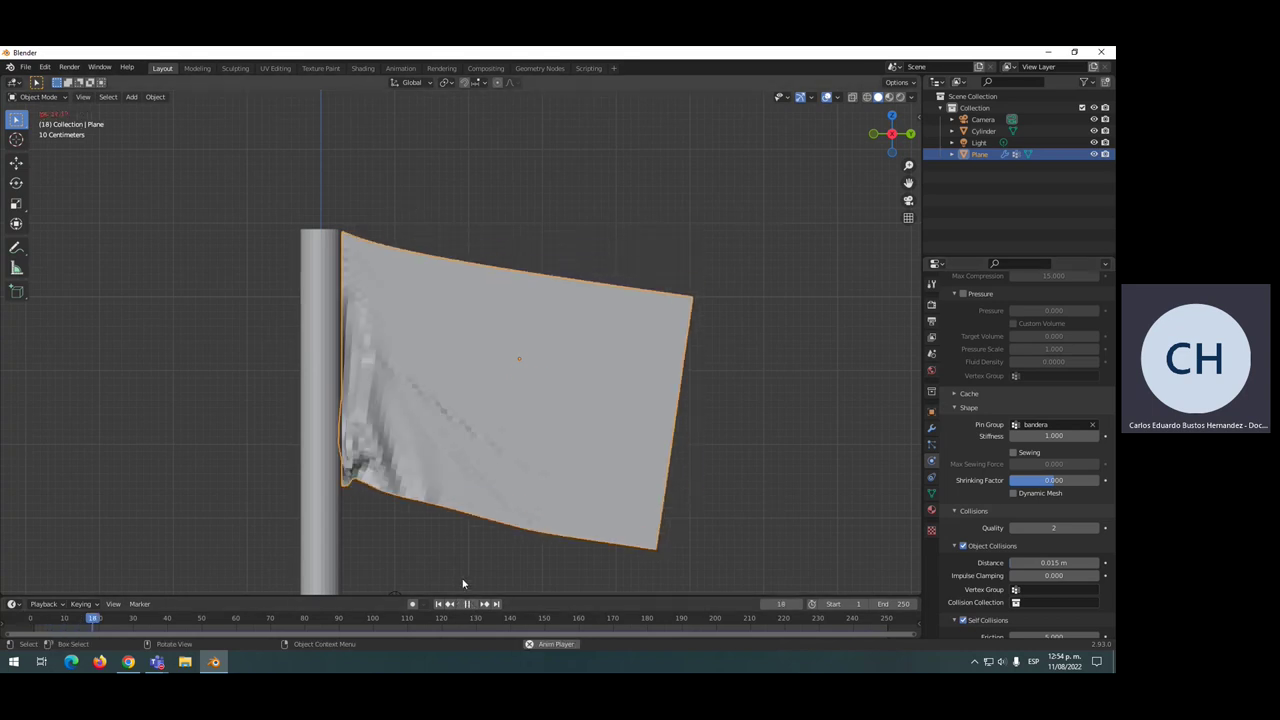
pyautogui.click(467, 605)
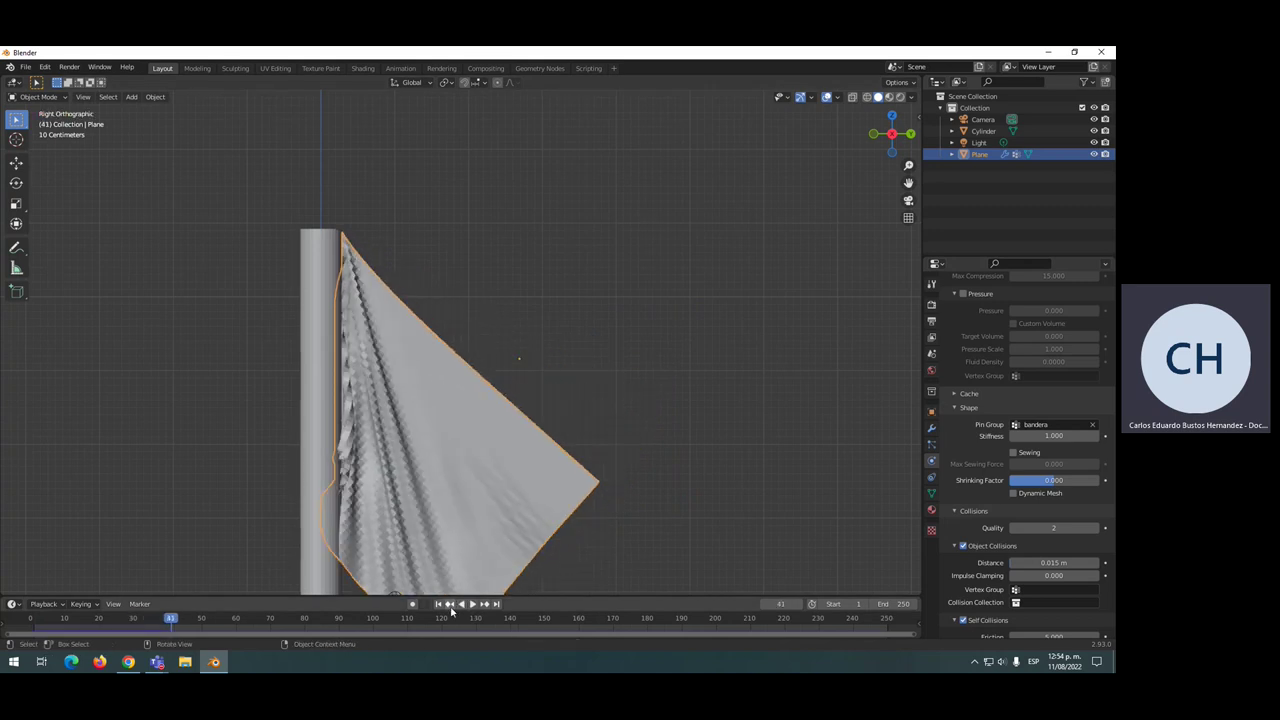
pyautogui.moveTo(185, 610); pyautogui.dragTo(113, 618)
# - Apply Shade Smooth to the flag, rewind to frame 0 and orbit to a perspective view
pyautogui.rightClick(404, 388)
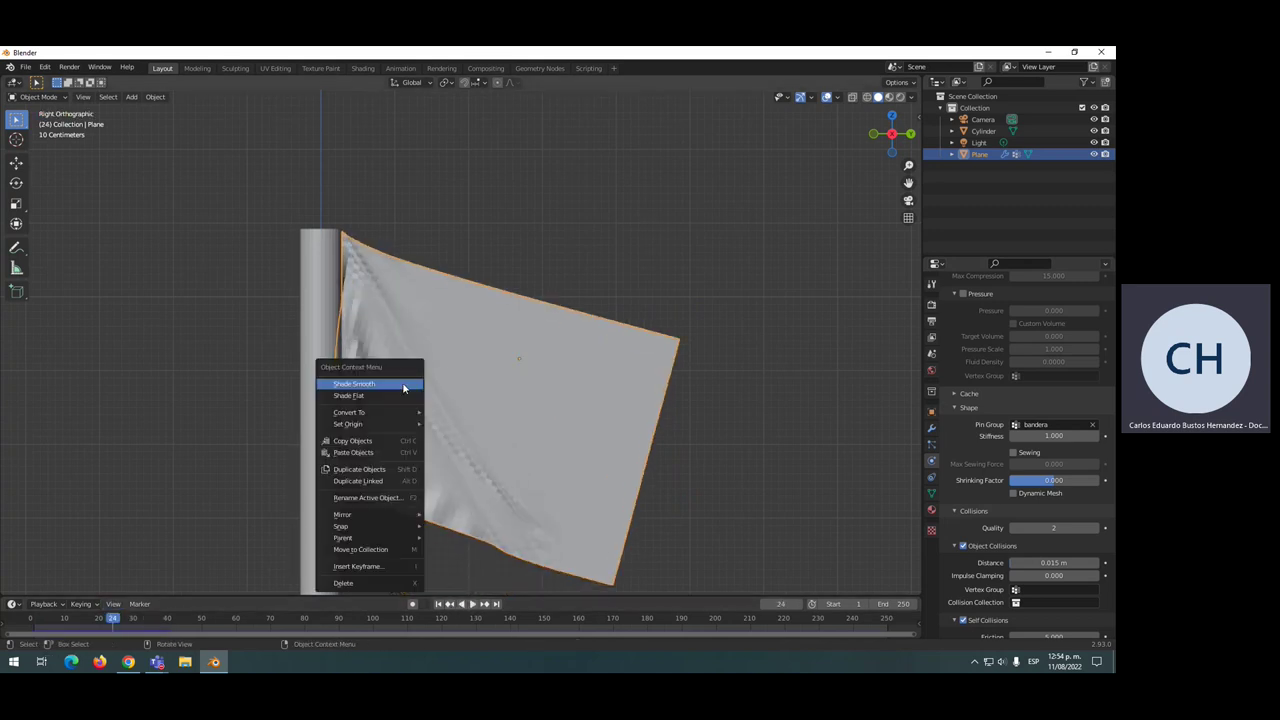
pyautogui.click(368, 385)
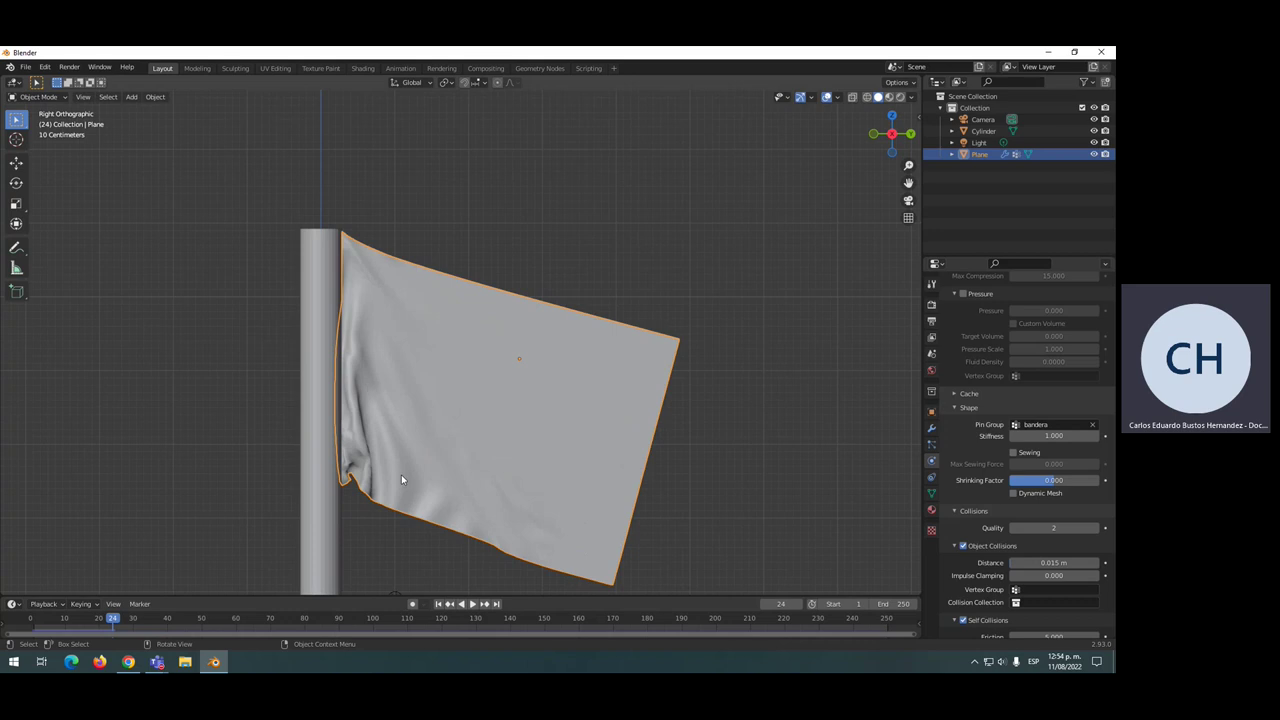
pyautogui.moveTo(113, 618); pyautogui.dragTo(30, 618)
pyautogui.scroll(-5, 560, 185)
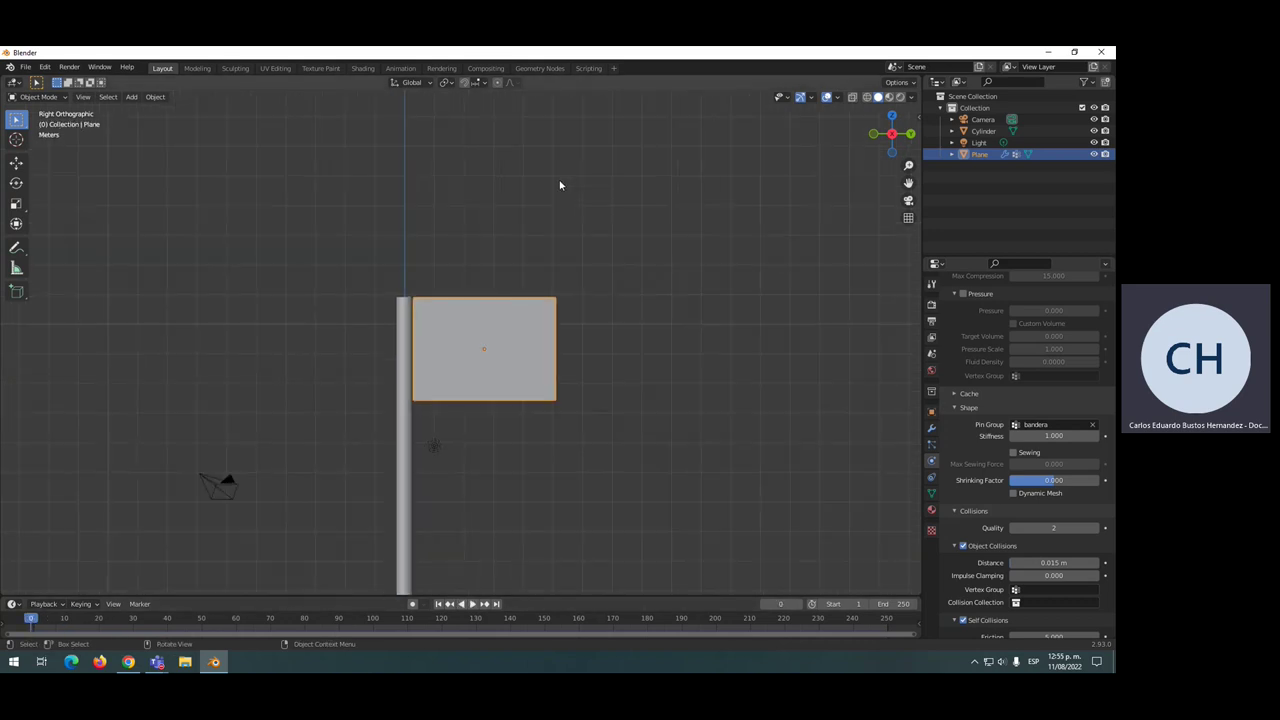
pyautogui.moveTo(556, 201)
pyautogui.mouseDown(button='middle')
pyautogui.moveTo(577, 289)
pyautogui.moveTo(483, 263)
pyautogui.moveTo(480, 244)
pyautogui.mouseUp(button='middle')
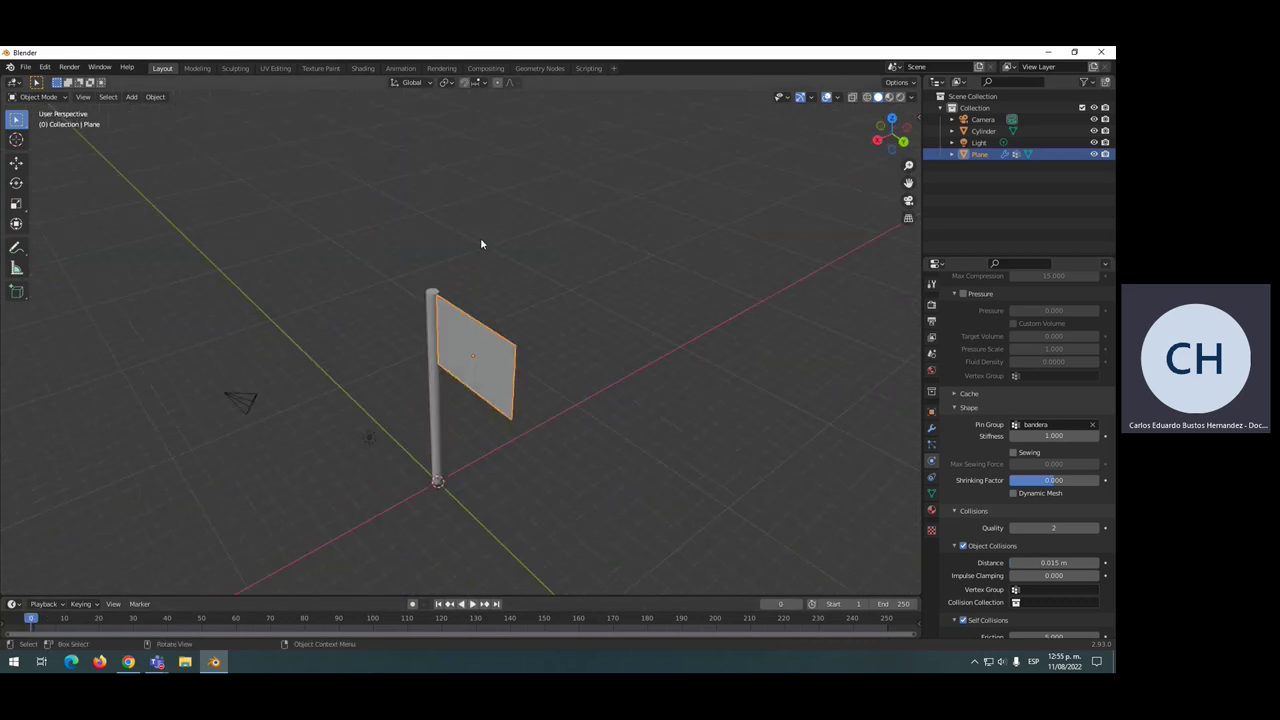
# - Add a Wind force field at Z 4.17 m, rotated 4.3°, 34.5°, 17.8°
pyautogui.hotkey('shift', 'a')
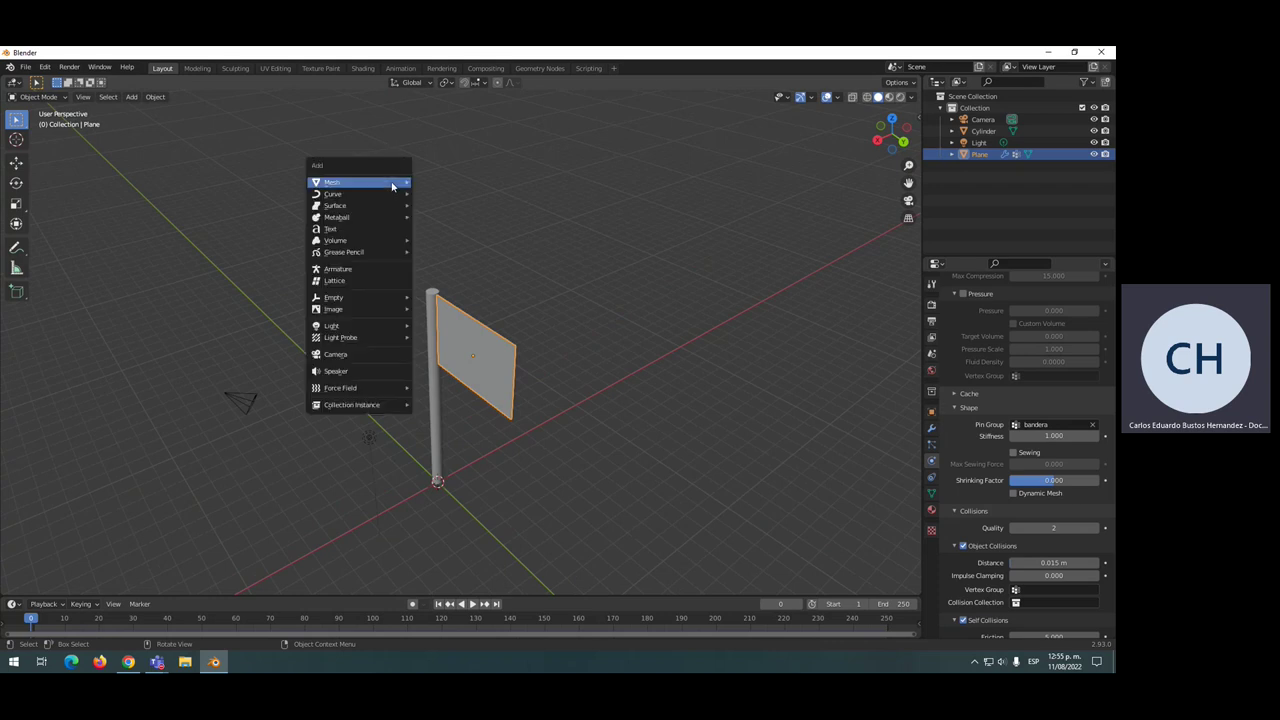
pyautogui.moveTo(345, 388)
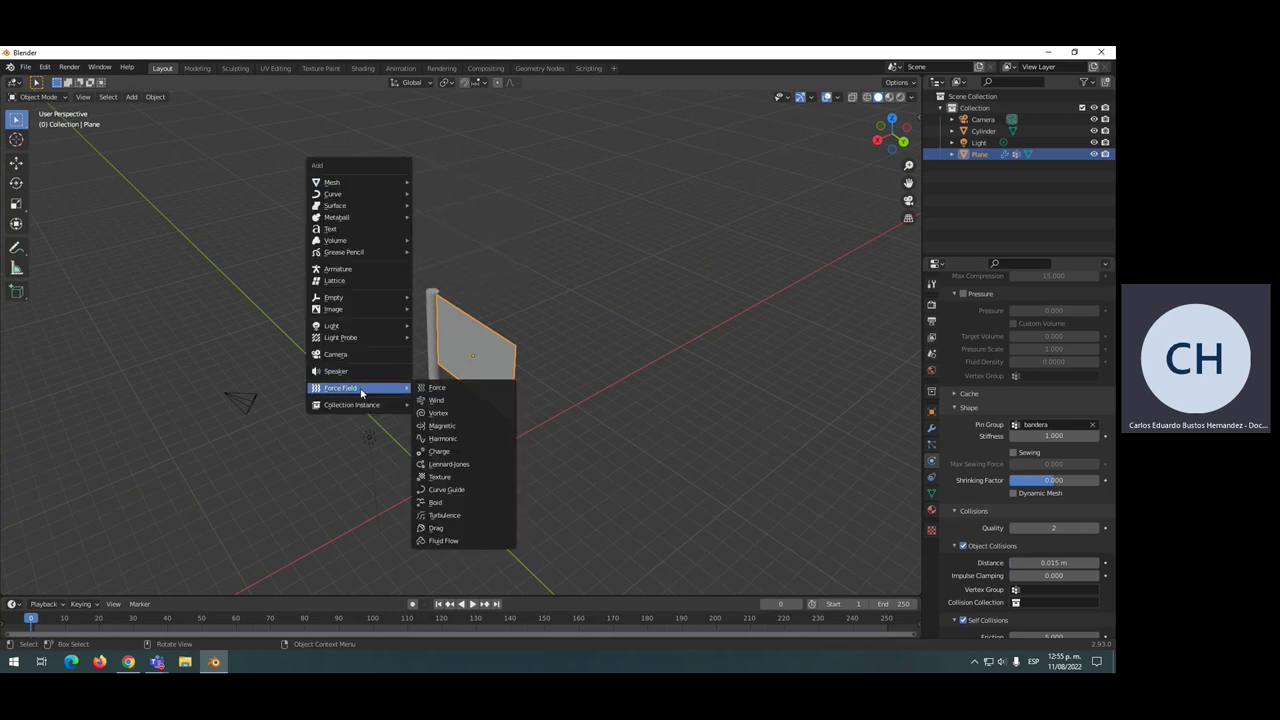
pyautogui.click(430, 400)
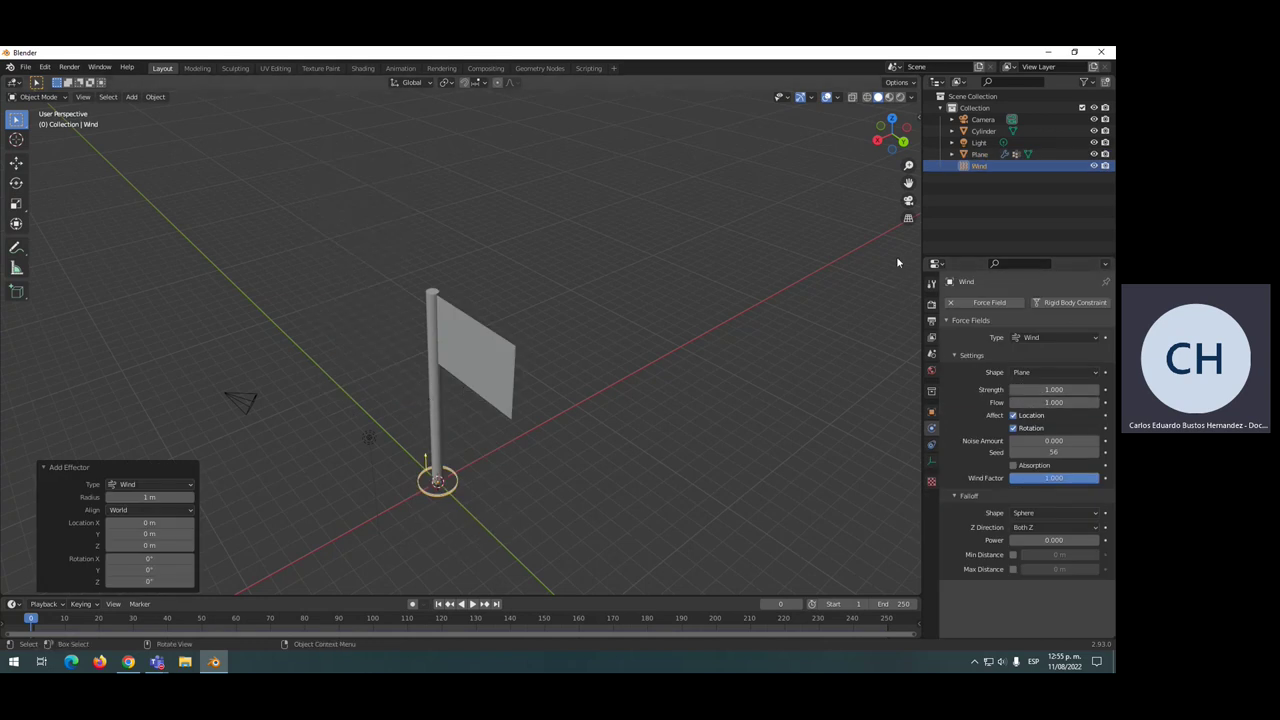
pyautogui.press('n')
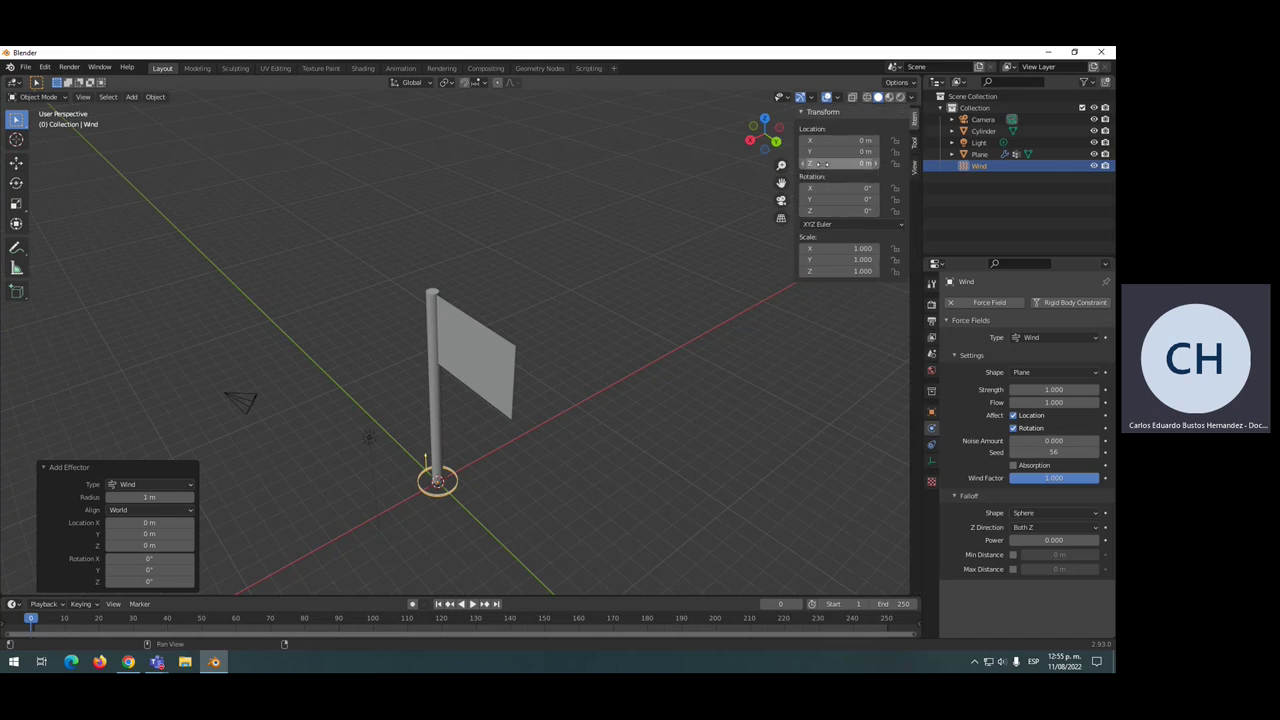
pyautogui.moveTo(820, 163); pyautogui.dragTo(870, 163)
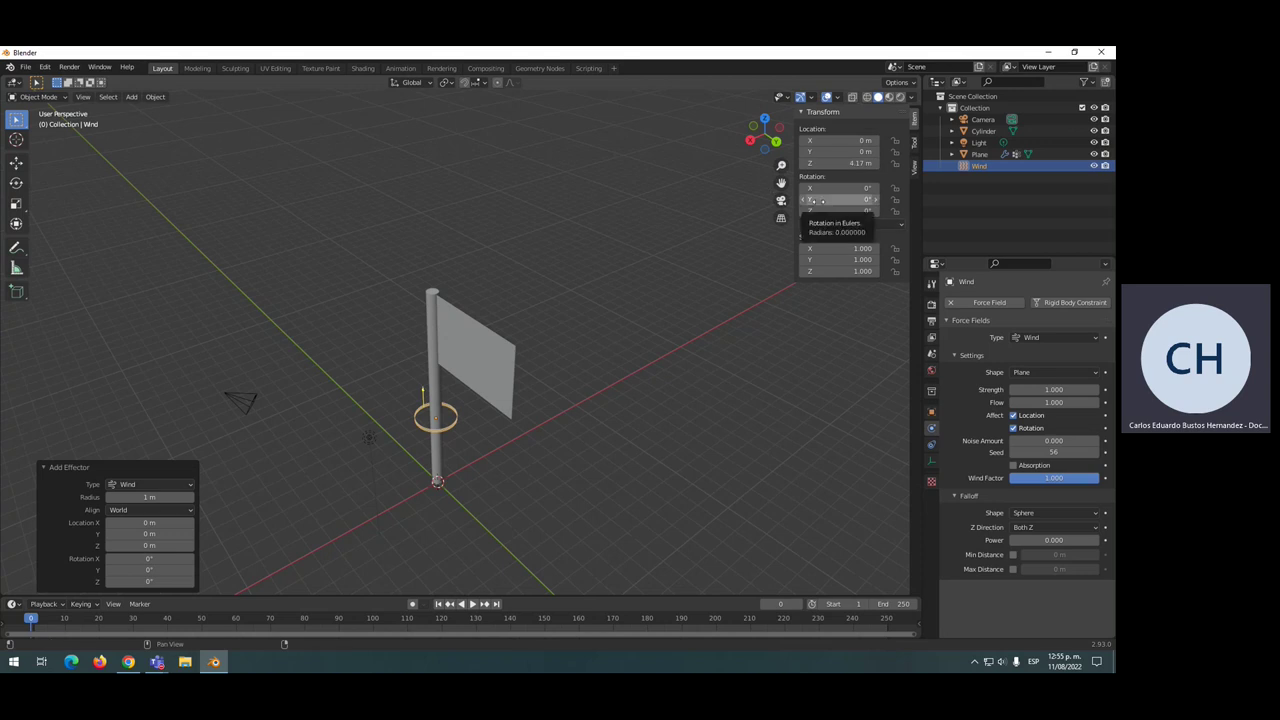
pyautogui.moveTo(813, 188)
pyautogui.mouseDown()
pyautogui.moveTo(832, 211)
pyautogui.moveTo(824, 188)
pyautogui.moveTo(767, 199)
pyautogui.moveTo(846, 199)
pyautogui.mouseUp()
pyautogui.press('BackSpace')
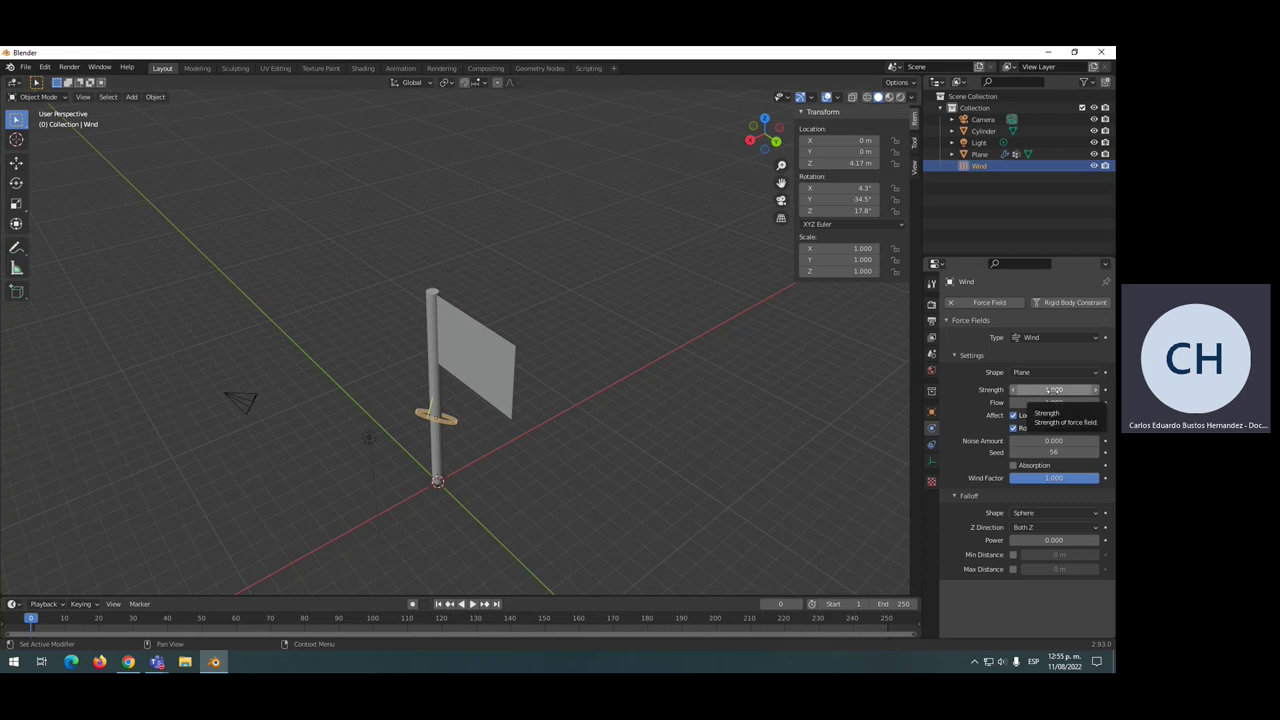
# - Set the wind strength to 5000 and play the animation to preview the flag
pyautogui.click(1051, 390)
pyautogui.write('5000')
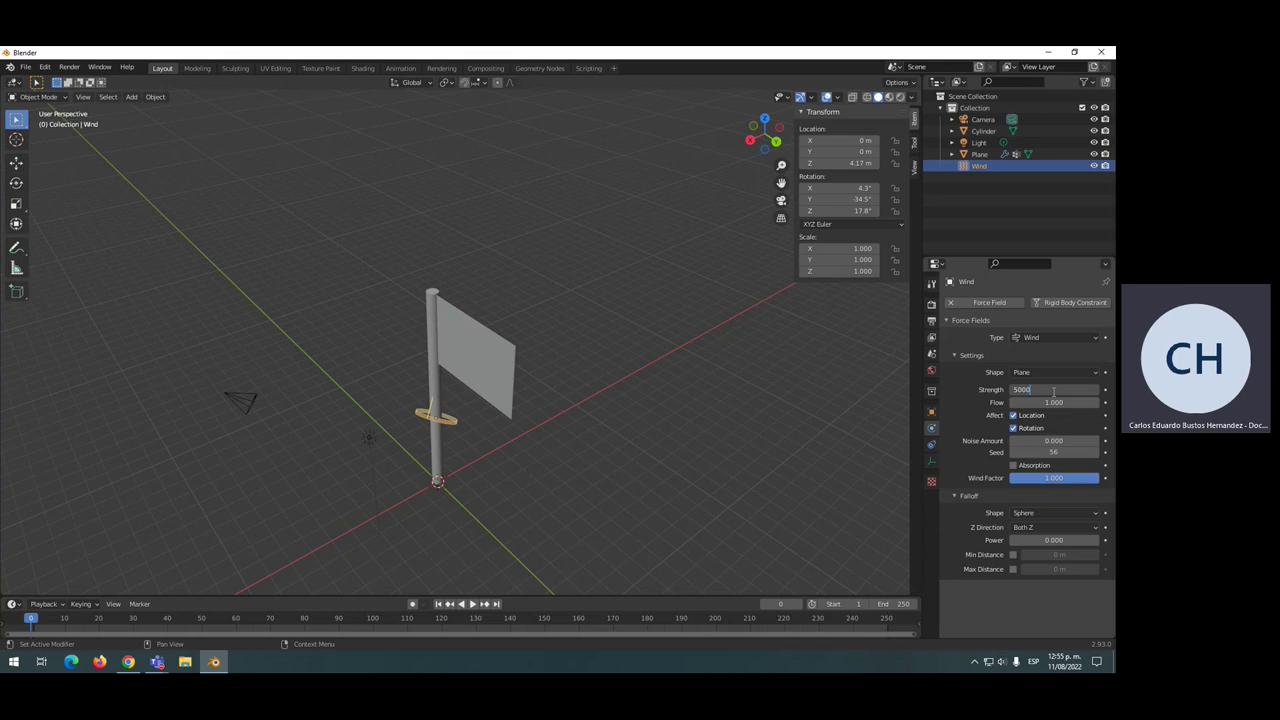
pyautogui.press('Return')
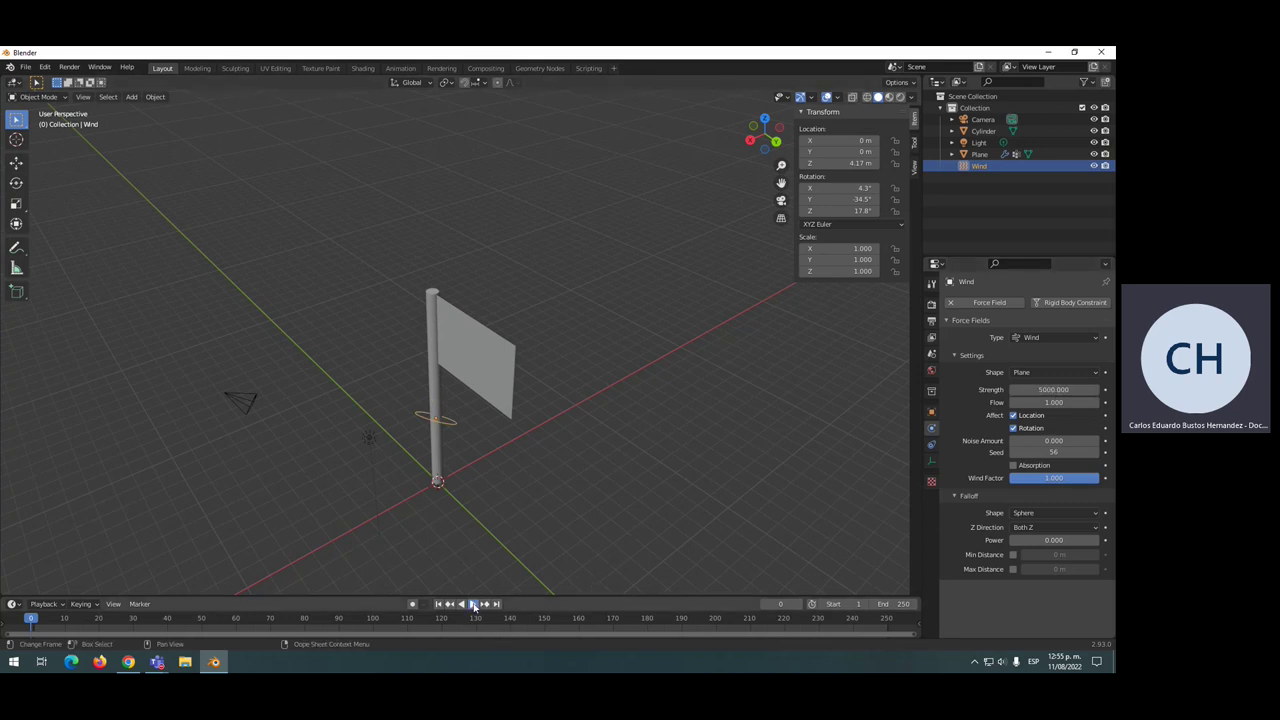
pyautogui.click(474, 604)
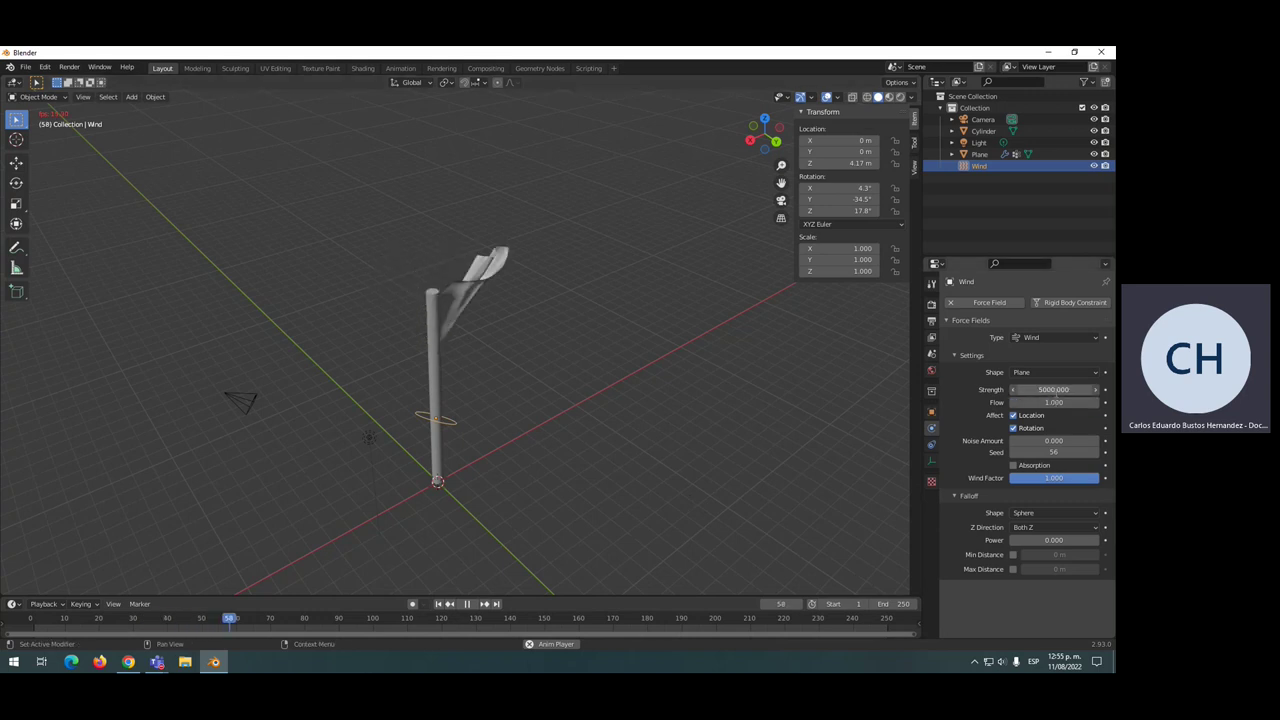
pyautogui.click(1053, 389)
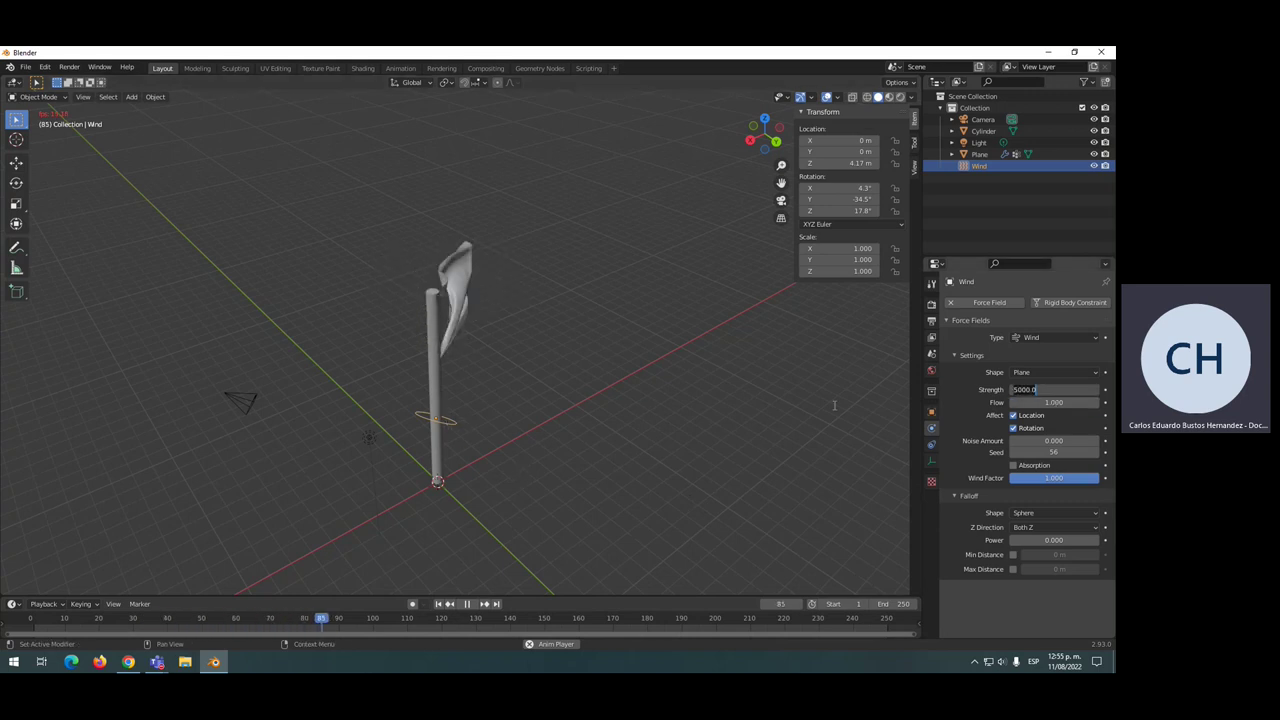
pyautogui.click(467, 604)
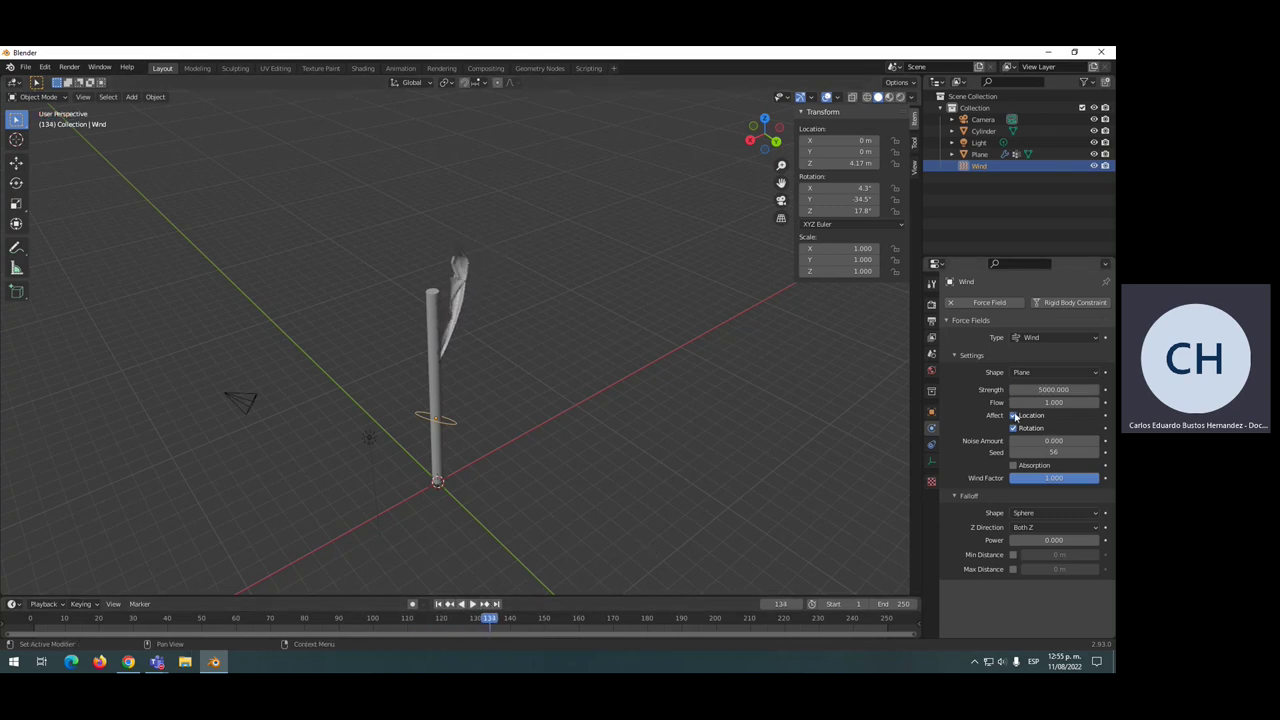
# - Lower the wind strength to 1000 and replay from frame 1, orbiting around the waving flag
pyautogui.click(1047, 389)
pyautogui.write('1000.000')
pyautogui.press('Return')
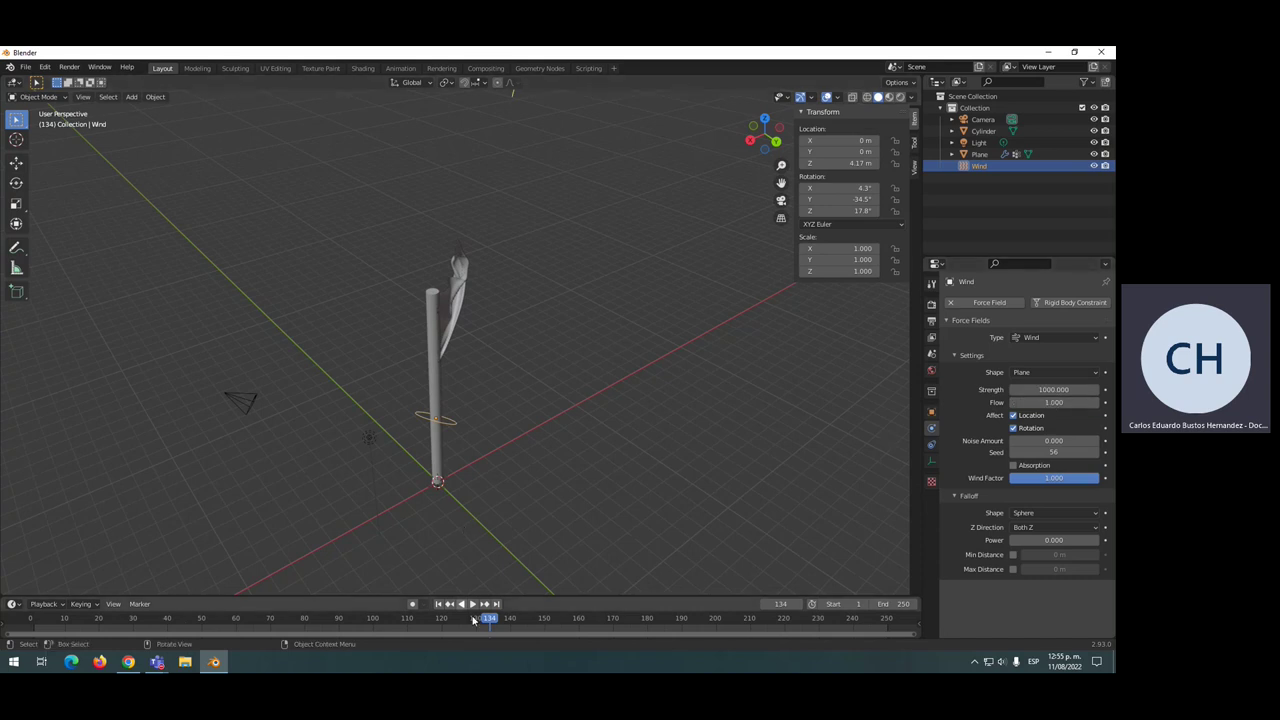
pyautogui.click(451, 604)
pyautogui.click(474, 604)
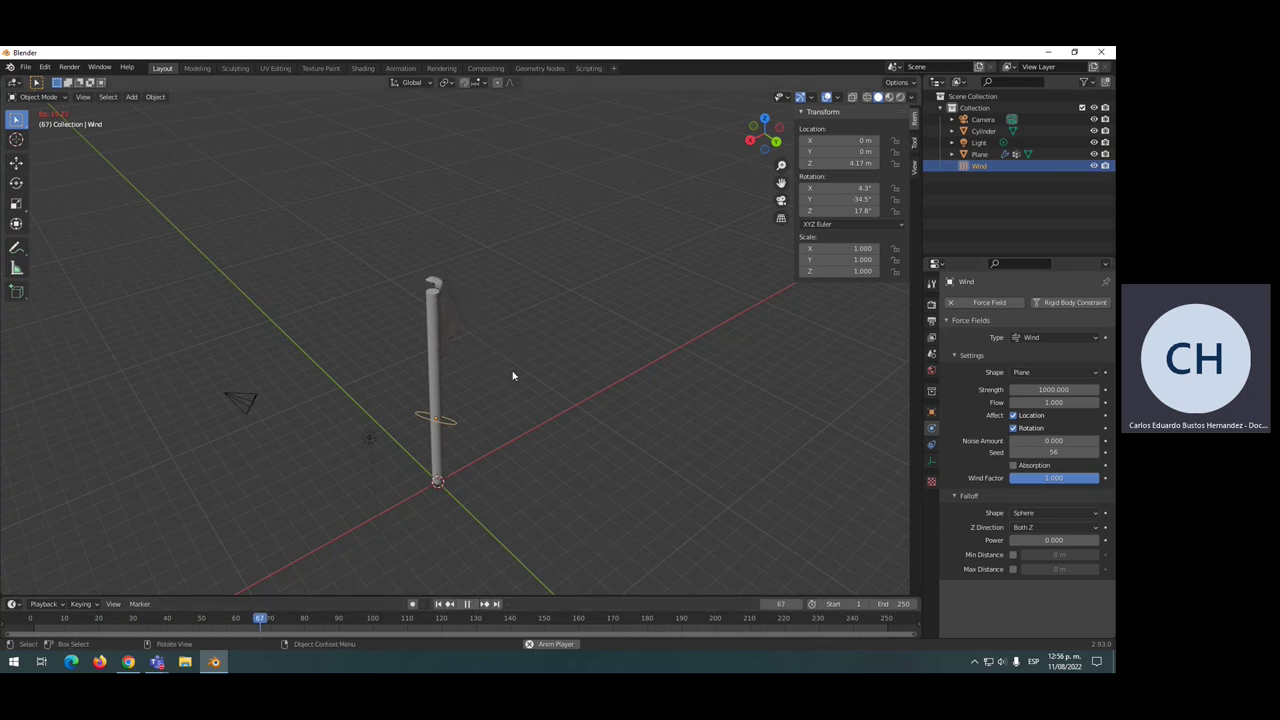
pyautogui.moveTo(514, 371)
pyautogui.mouseDown(button='middle')
pyautogui.moveTo(503, 329)
pyautogui.moveTo(474, 386)
pyautogui.moveTo(394, 397)
pyautogui.mouseUp(button='middle')
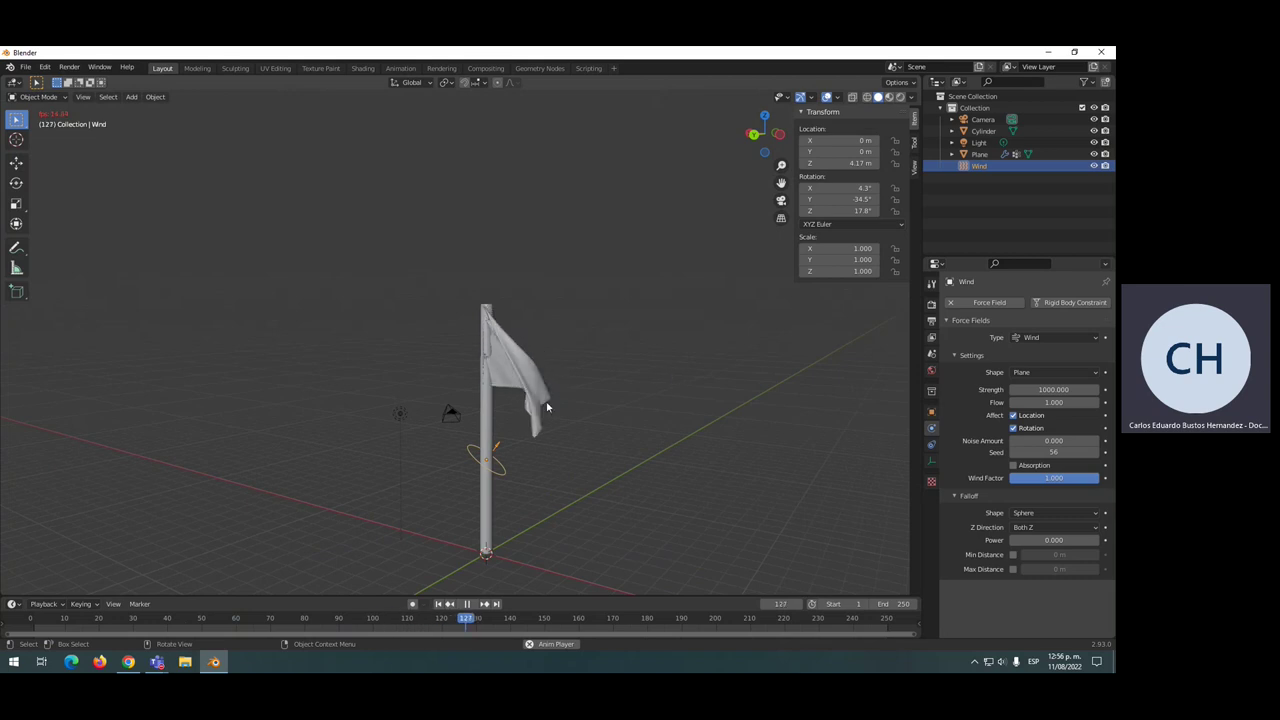
# - Switch to the Teams meeting window and request stopping the recording
pyautogui.click(157, 662)
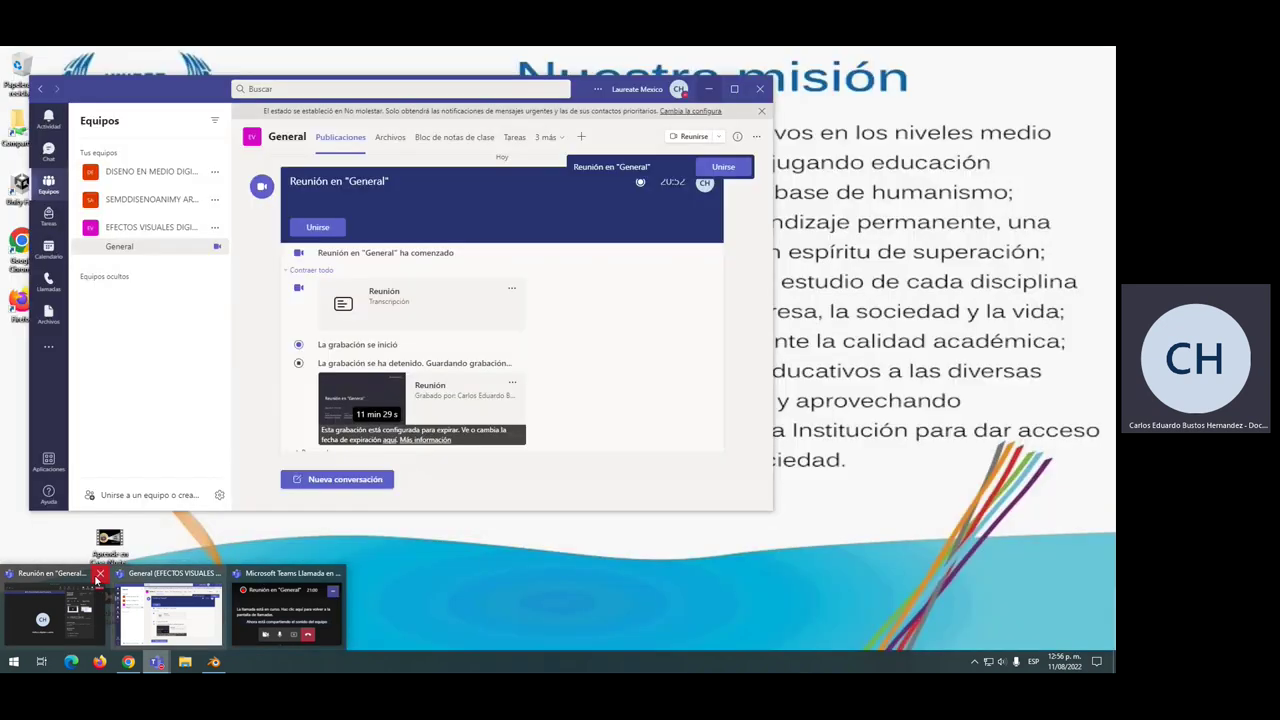
pyautogui.click(275, 605)
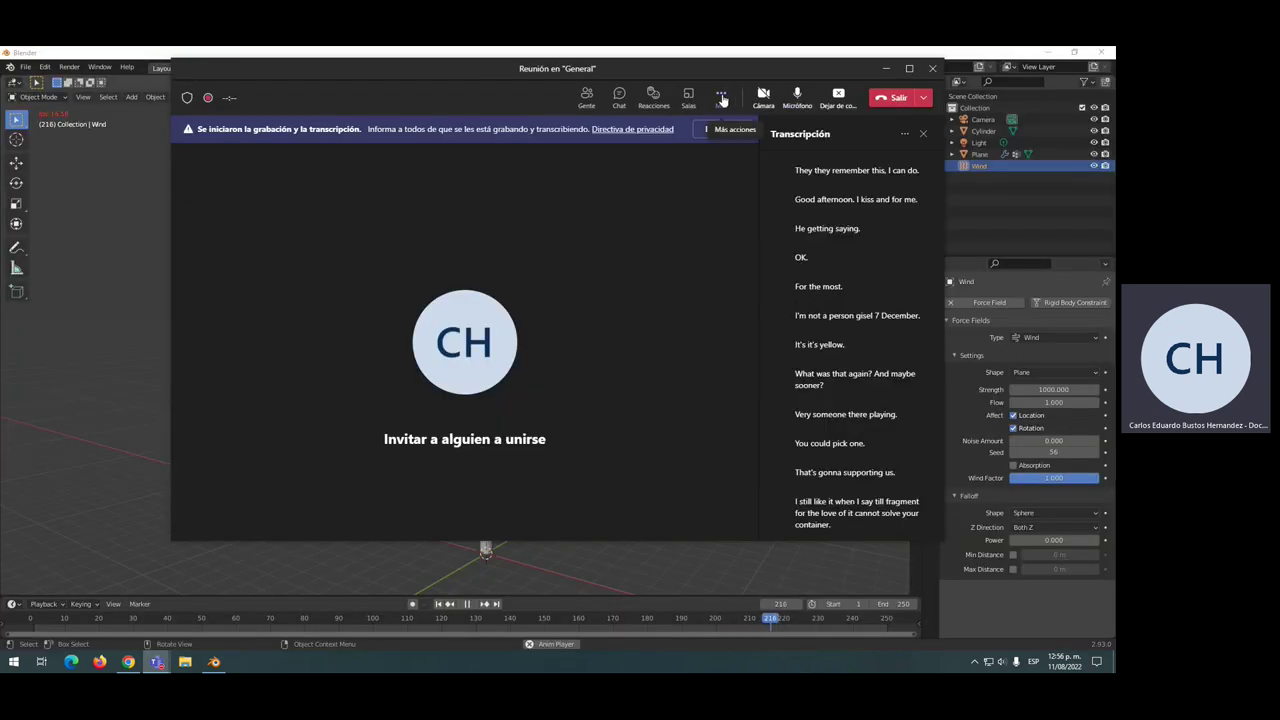
pyautogui.click(721, 95)
pyautogui.click(754, 400)
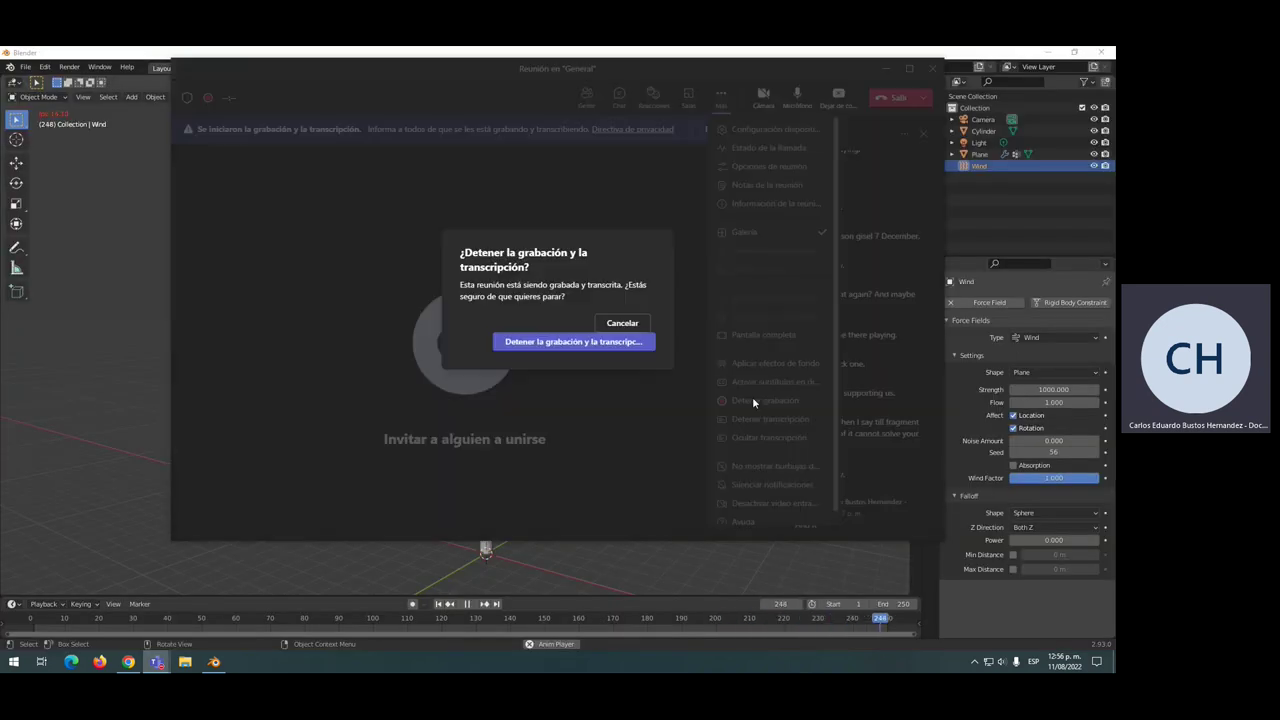